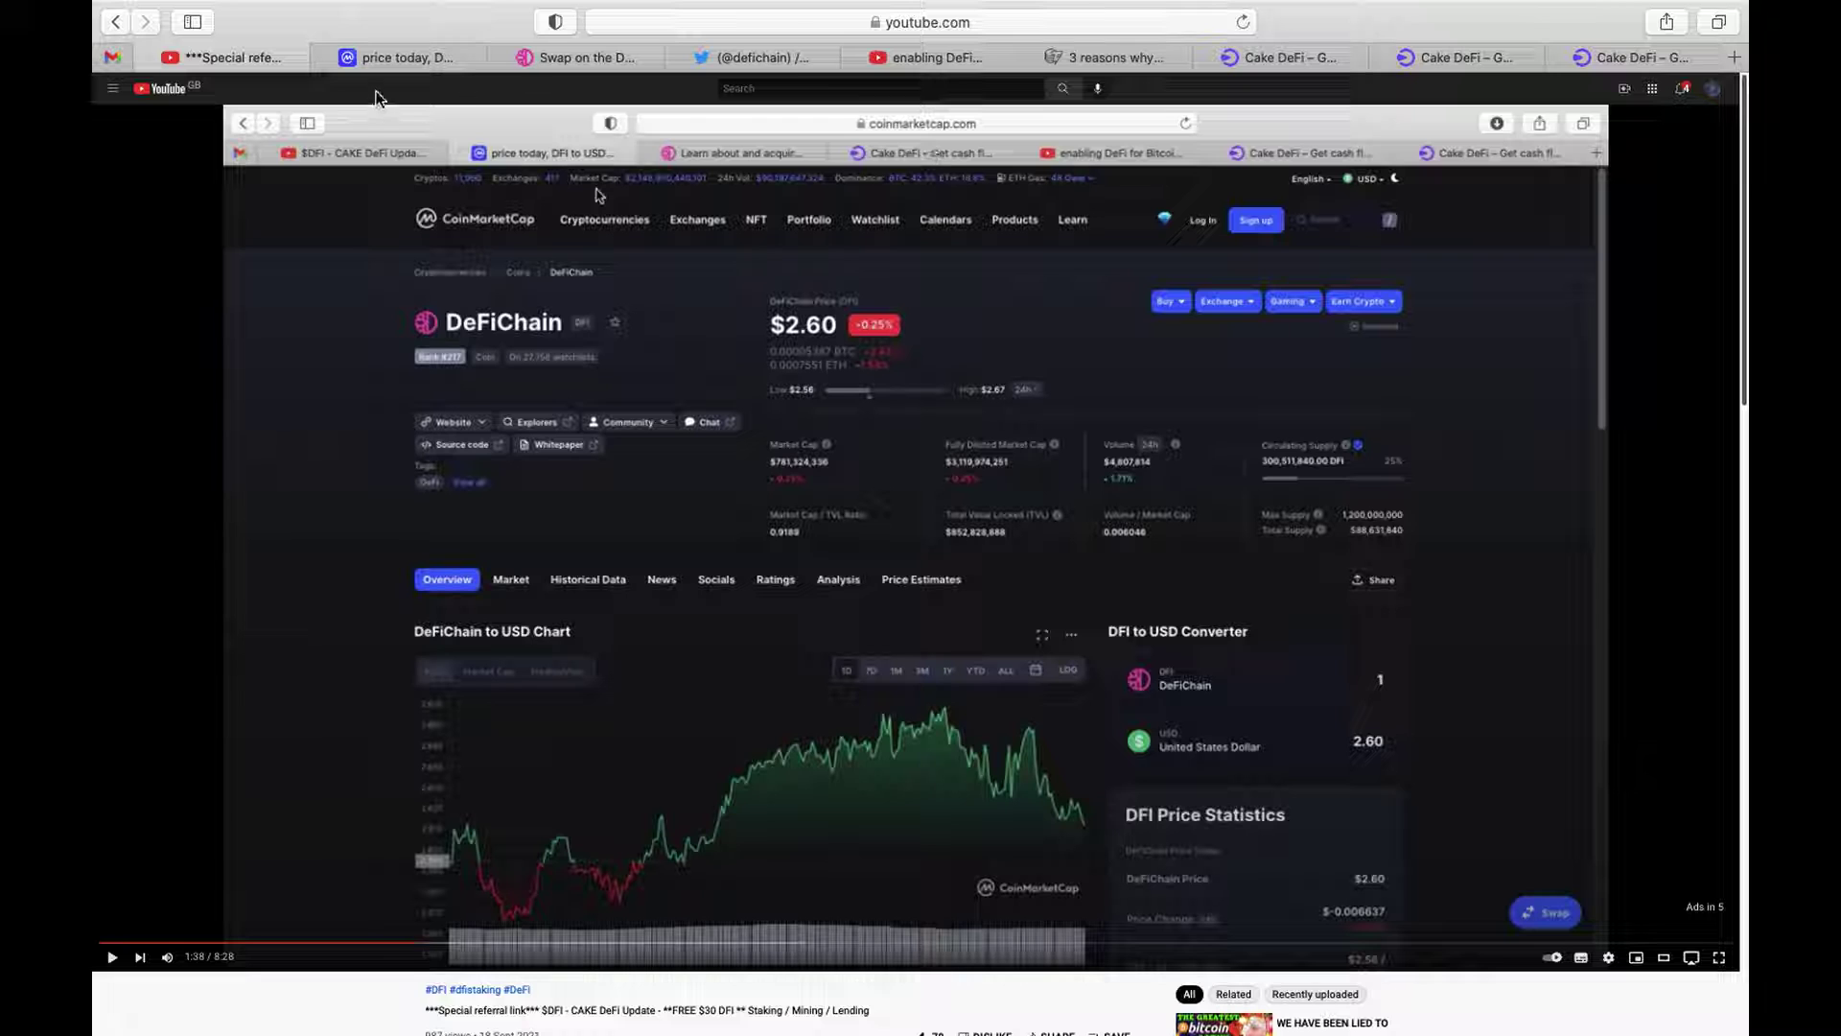
# Switch to the DeFiChain 'price today' page on CoinMarketCap
pyautogui.click(388, 61)
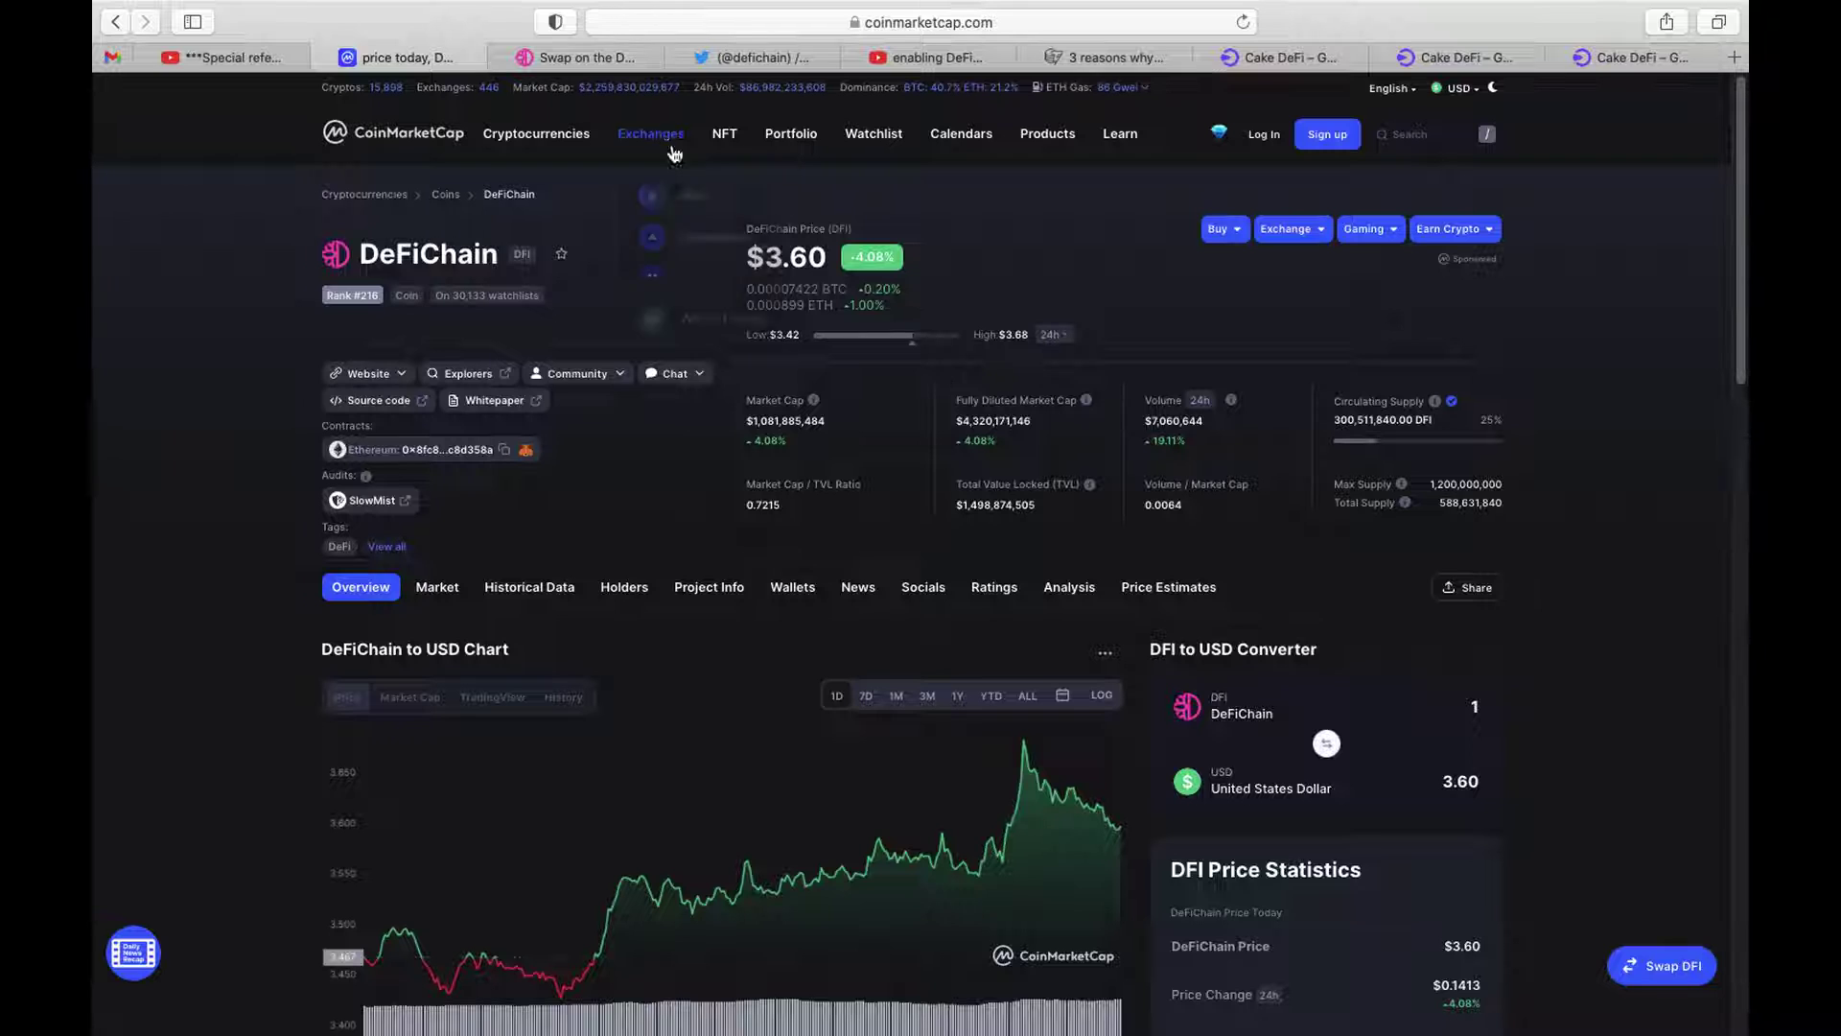
# Switch to the 'Swap on the D…' defichain.com Decentralized Exchange page
pyautogui.click(599, 62)
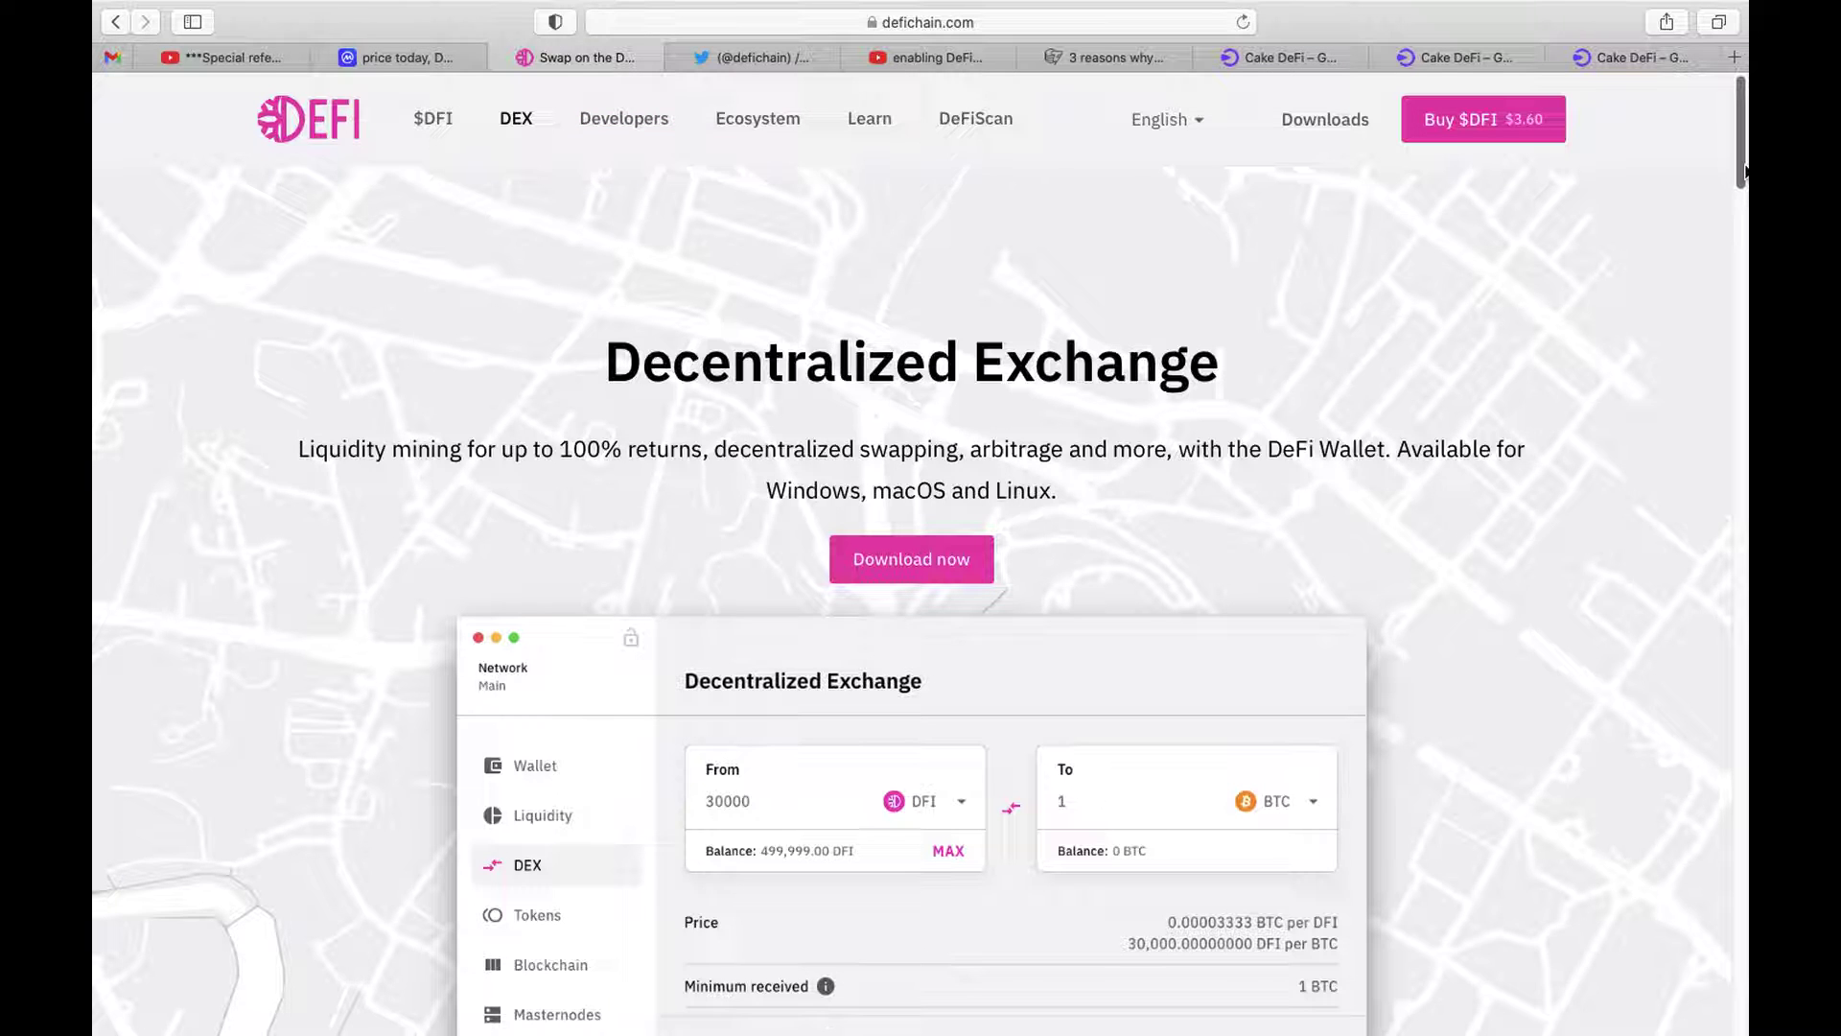
pyautogui.scroll(-5, 1740, 228)
pyautogui.moveTo(1742, 228); pyautogui.dragTo(1730, 253)
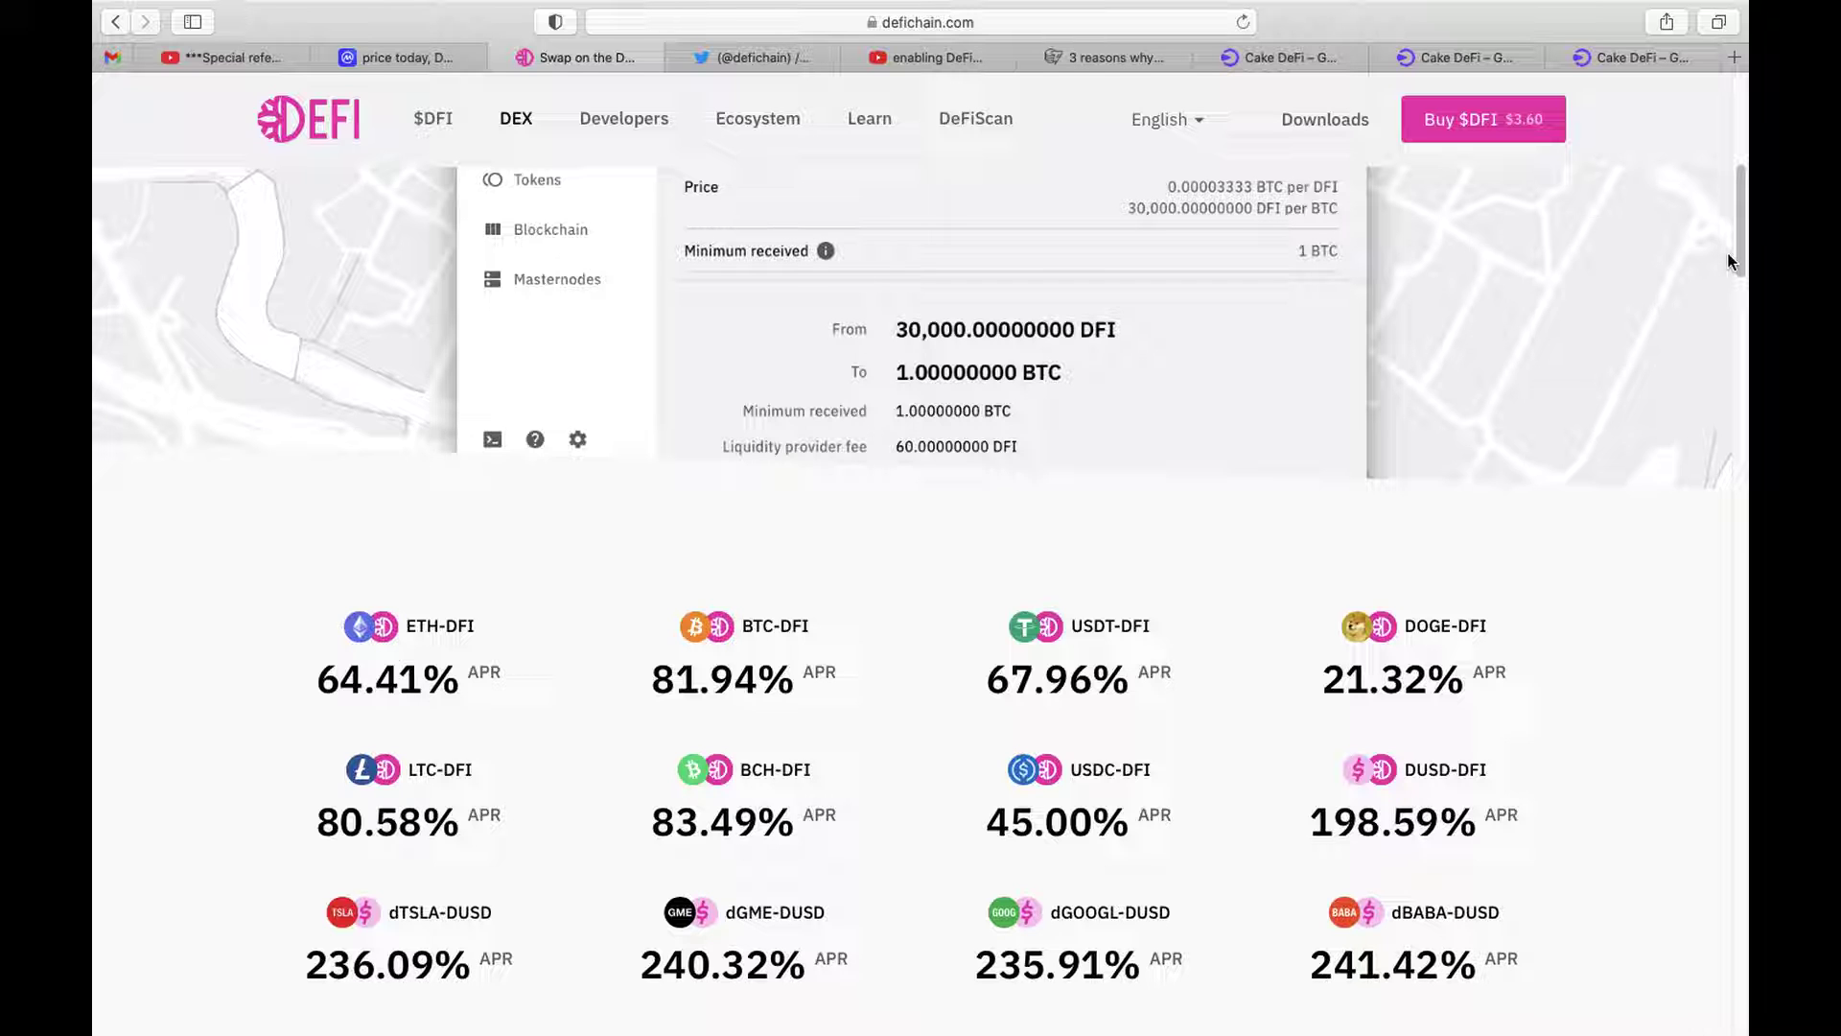
pyautogui.moveTo(1740, 259); pyautogui.dragTo(1744, 269)
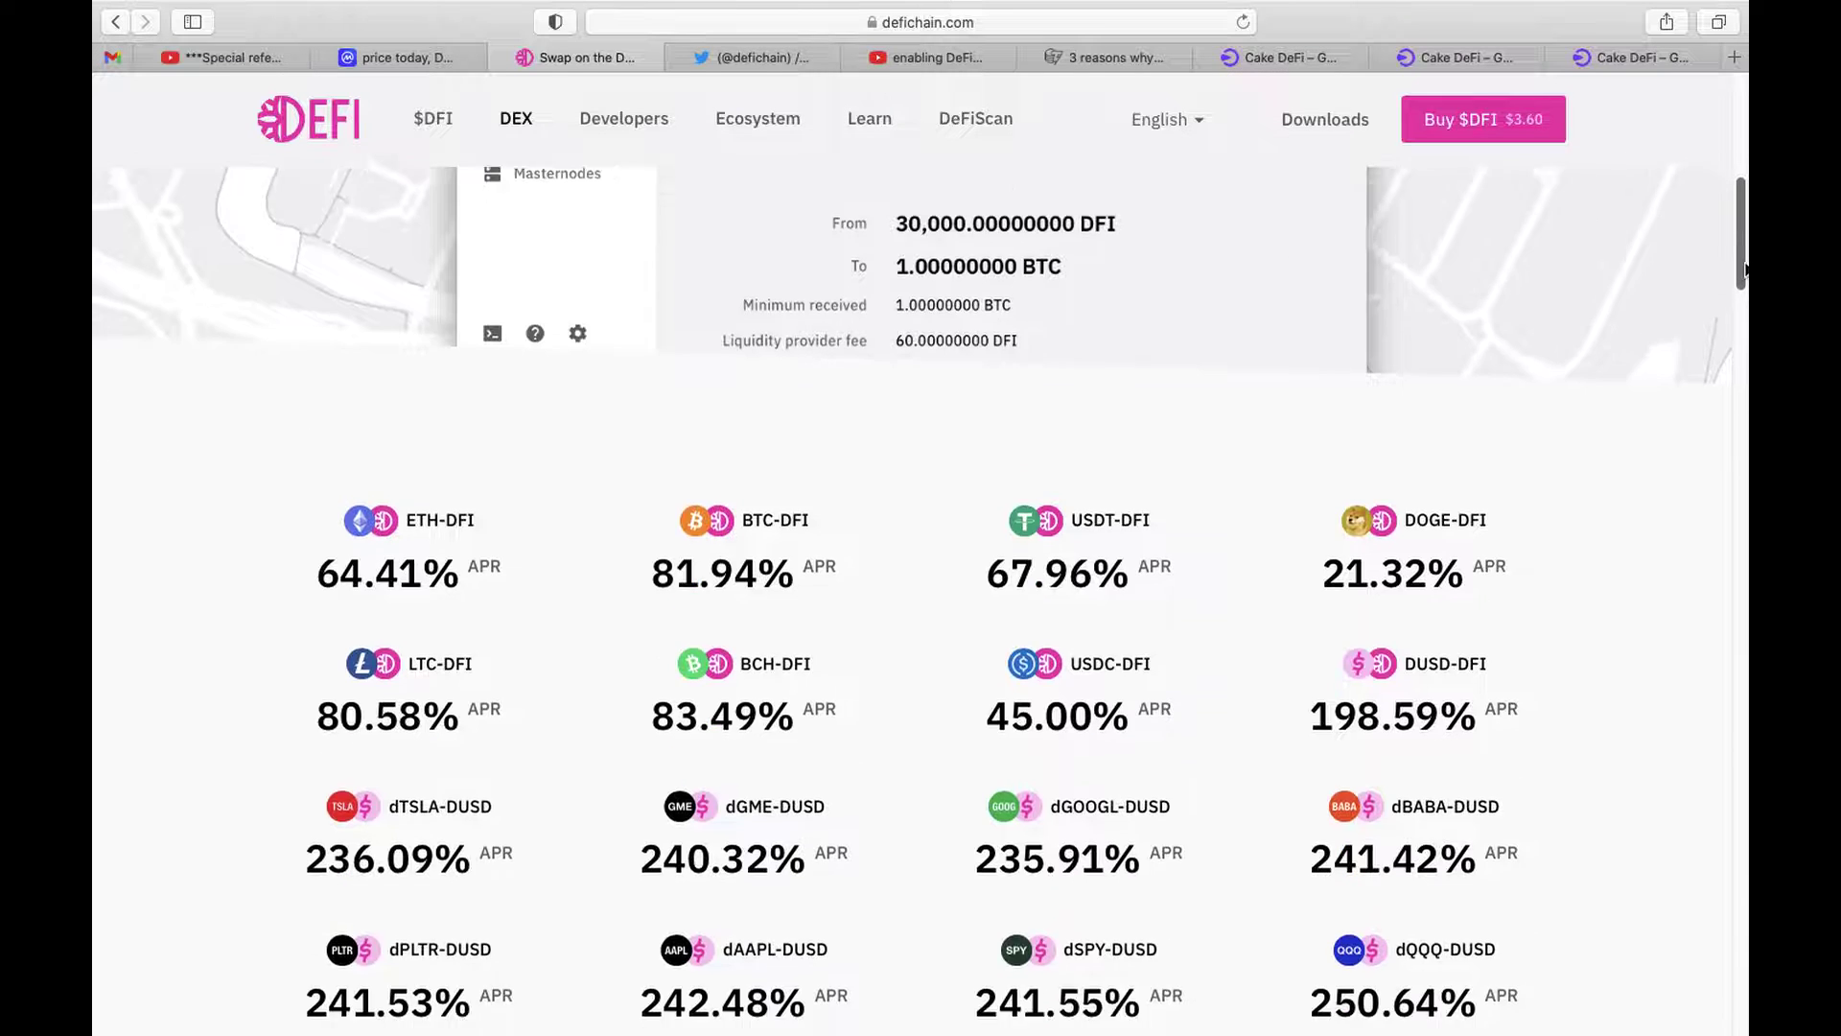
pyautogui.scroll(-3, 1745, 270)
pyautogui.scroll(-3, 1746, 268)
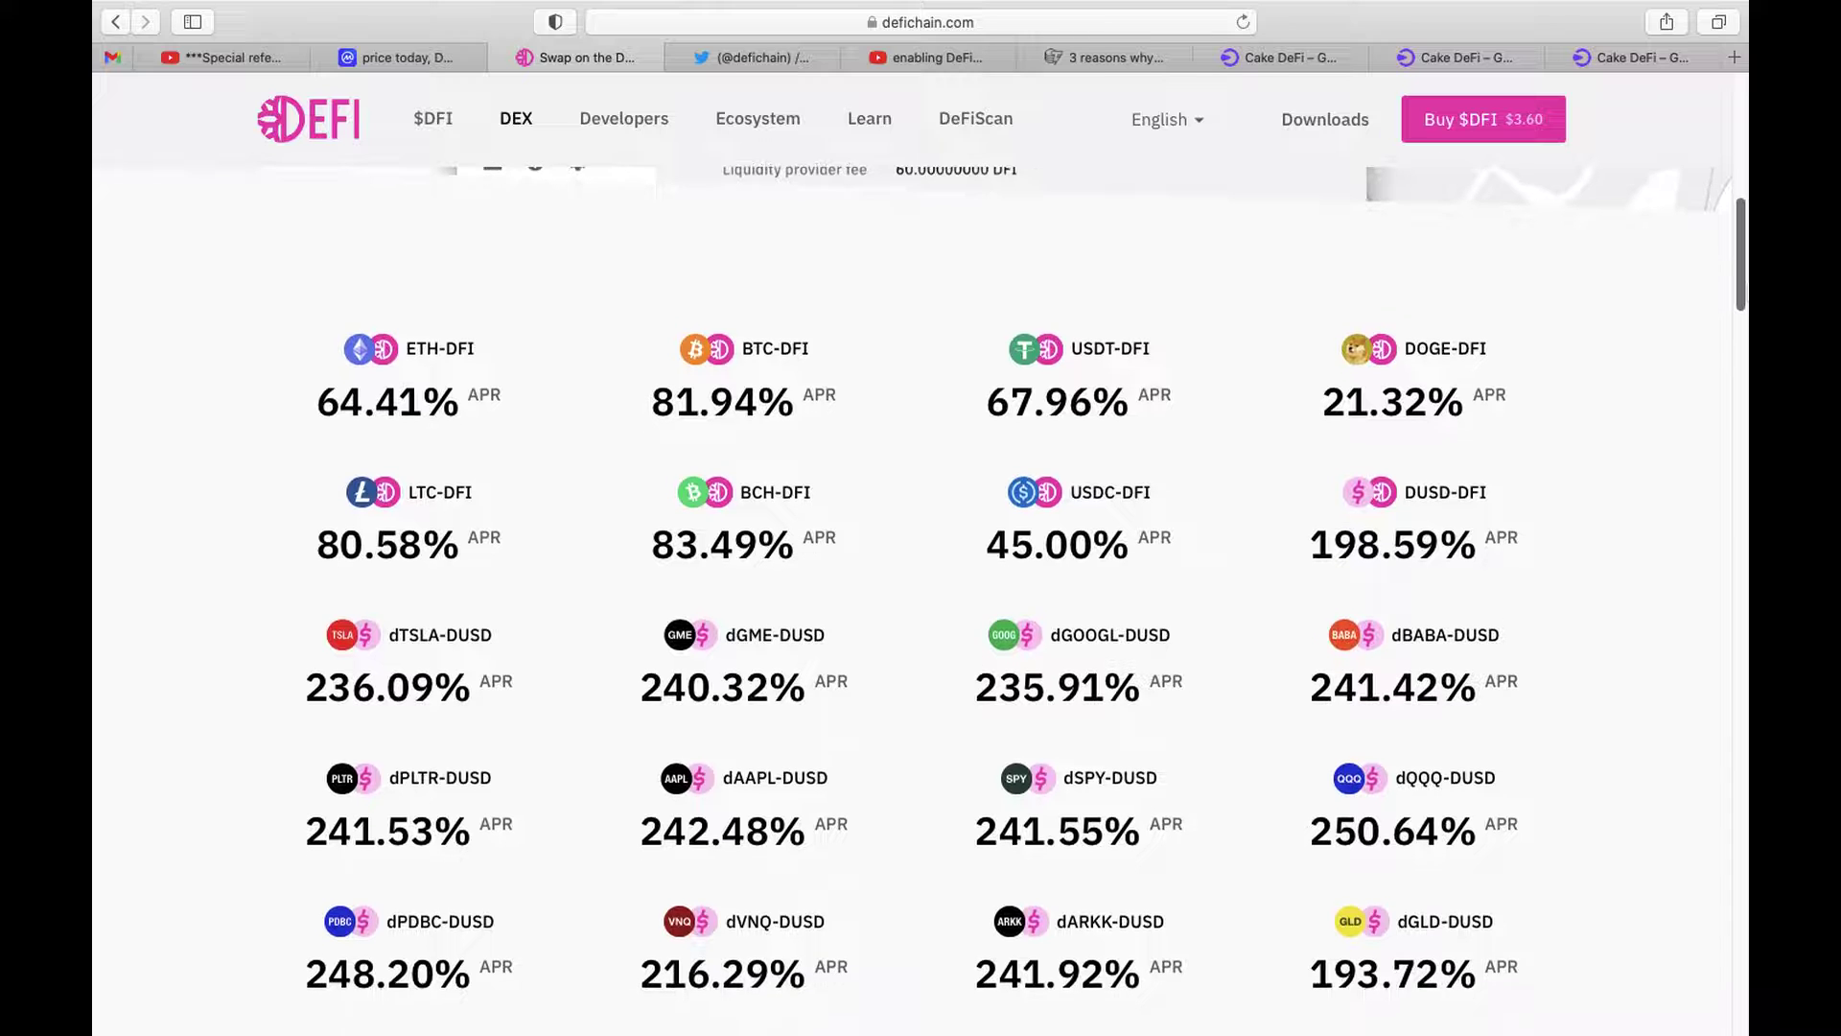
pyautogui.scroll(-2, 1741, 413)
pyautogui.scroll(-5, 1741, 413)
pyautogui.scroll(-5, 1741, 414)
pyautogui.scroll(-3, 1740, 413)
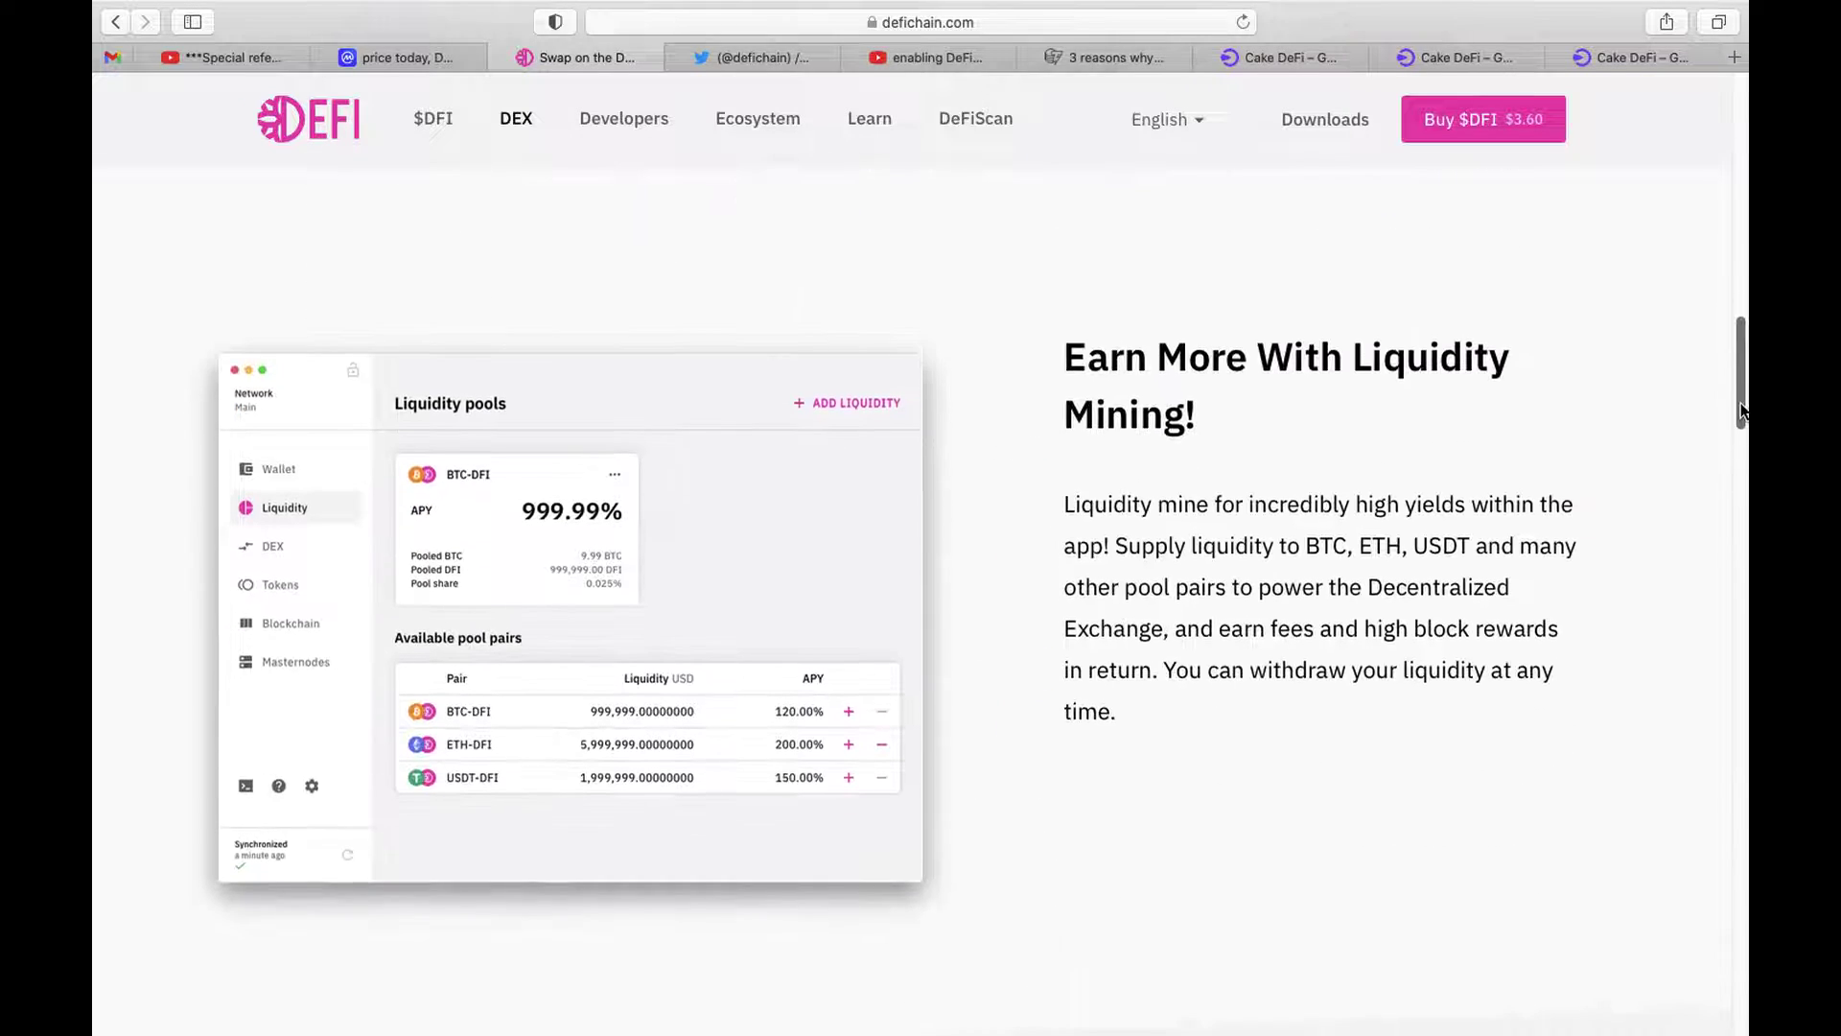
pyautogui.moveTo(1741, 413); pyautogui.dragTo(1741, 533)
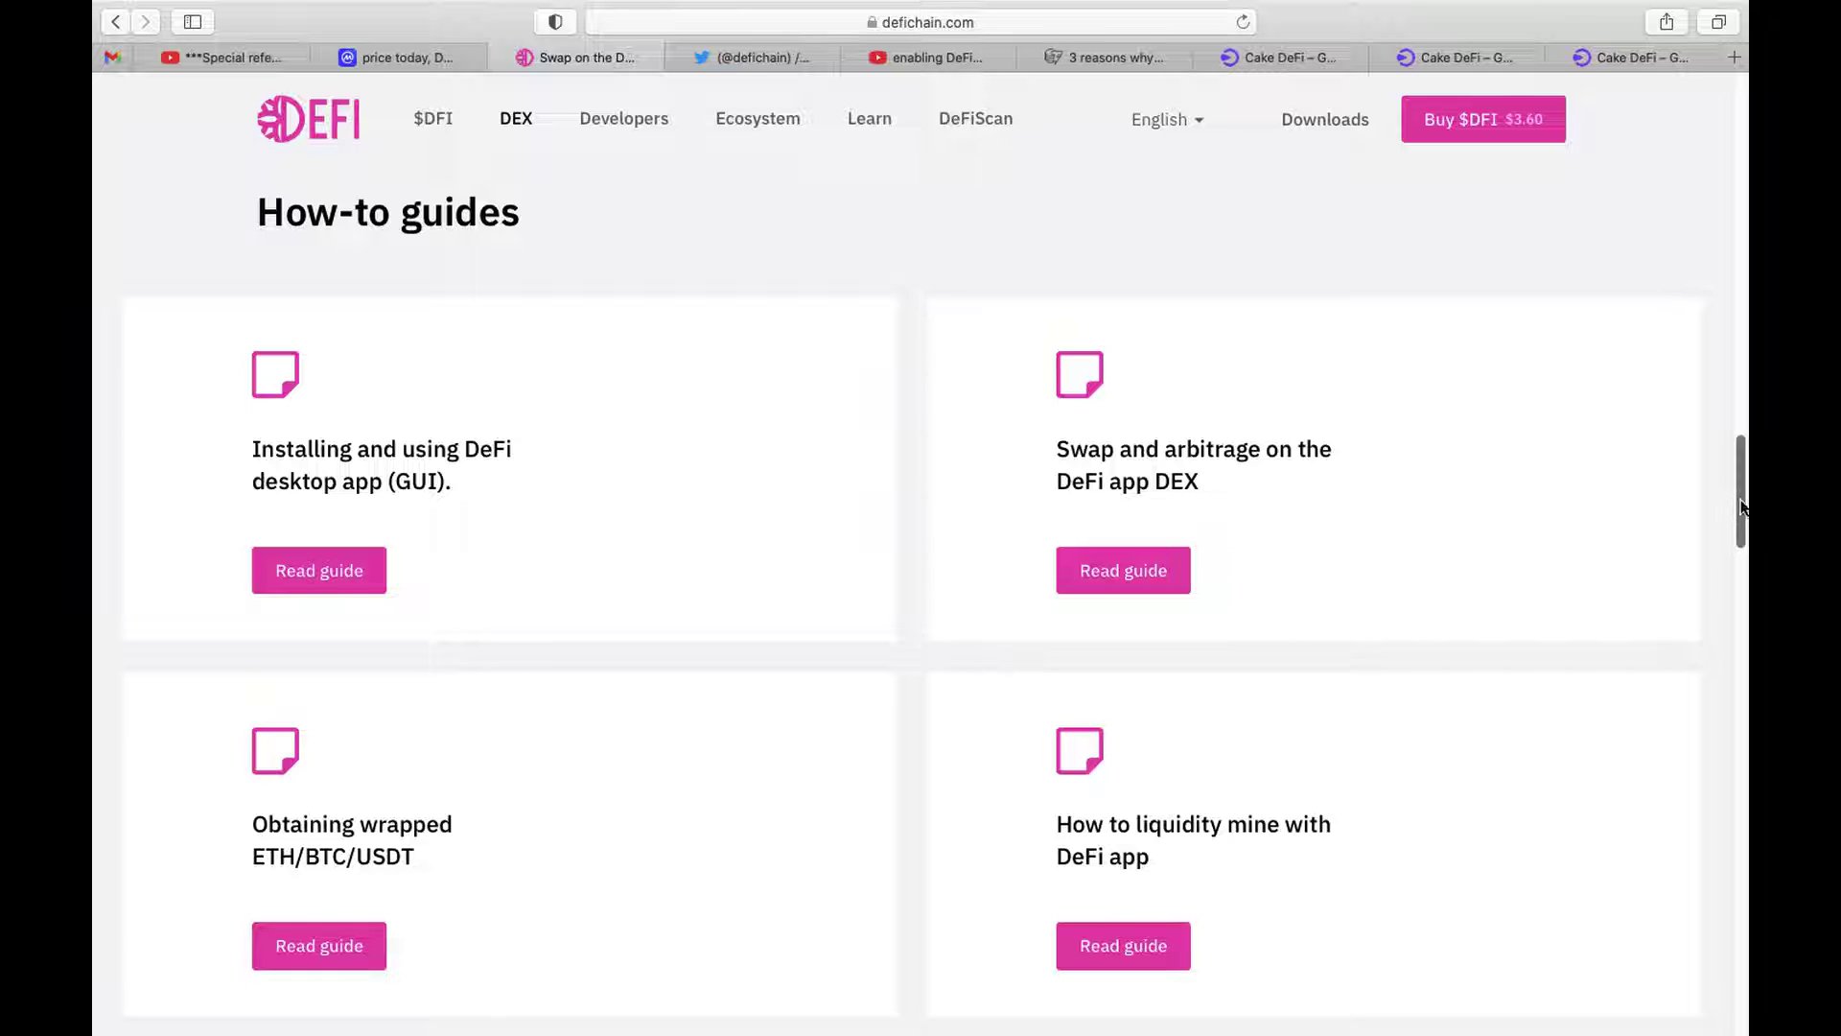
pyautogui.click(763, 58)
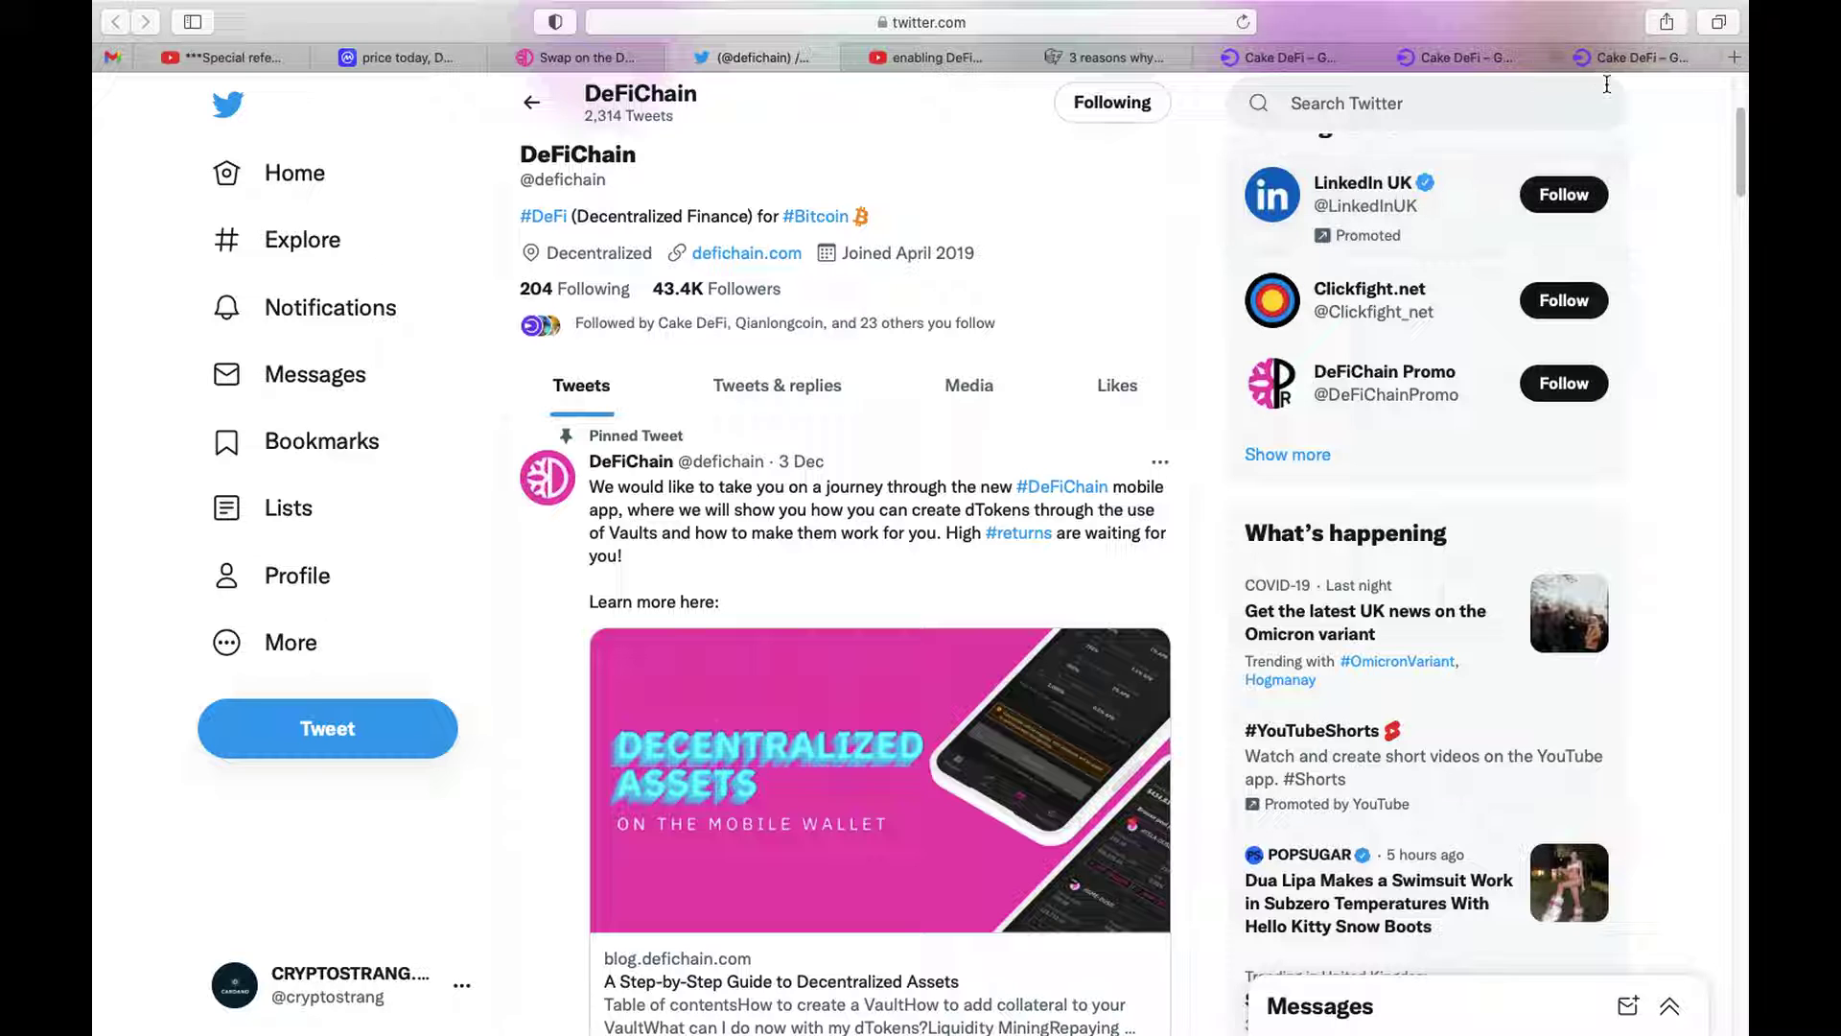
pyautogui.moveTo(1737, 142); pyautogui.dragTo(1739, 182)
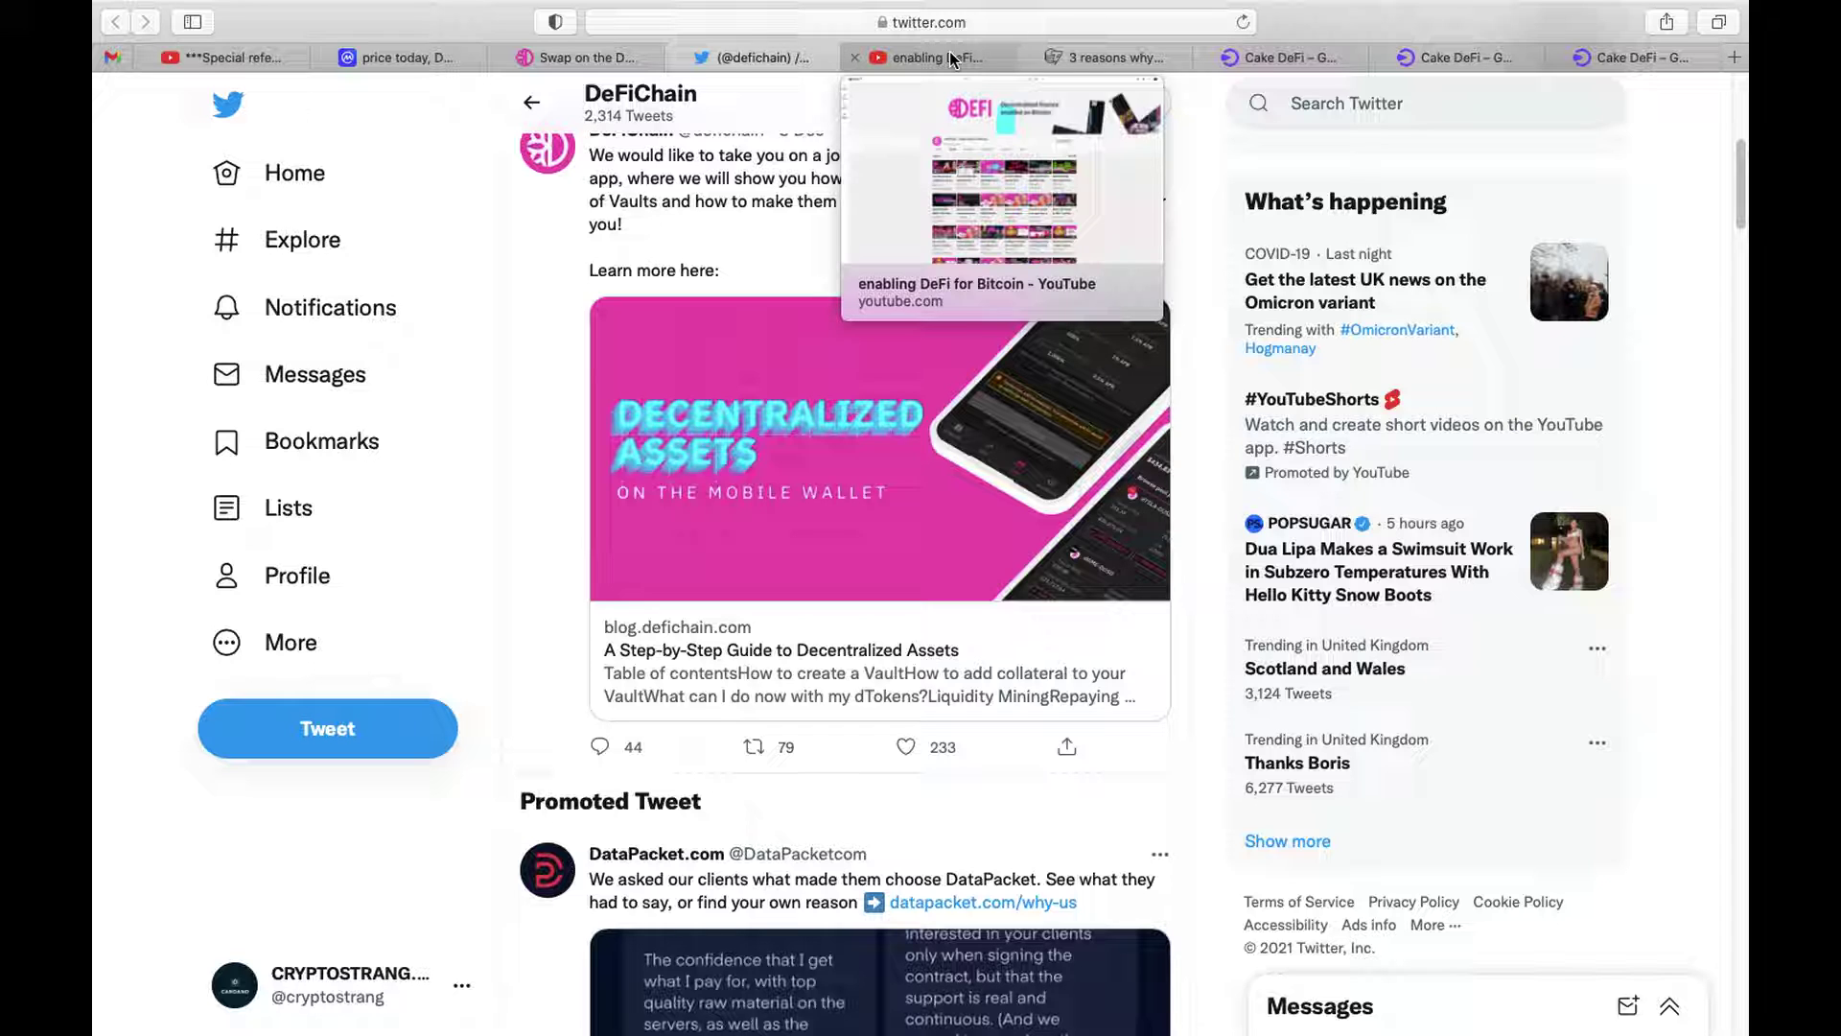
# Return to the DeFiChain exchange page, then go to the 'enabling DeFi…' YouTube channel
pyautogui.click(599, 55)
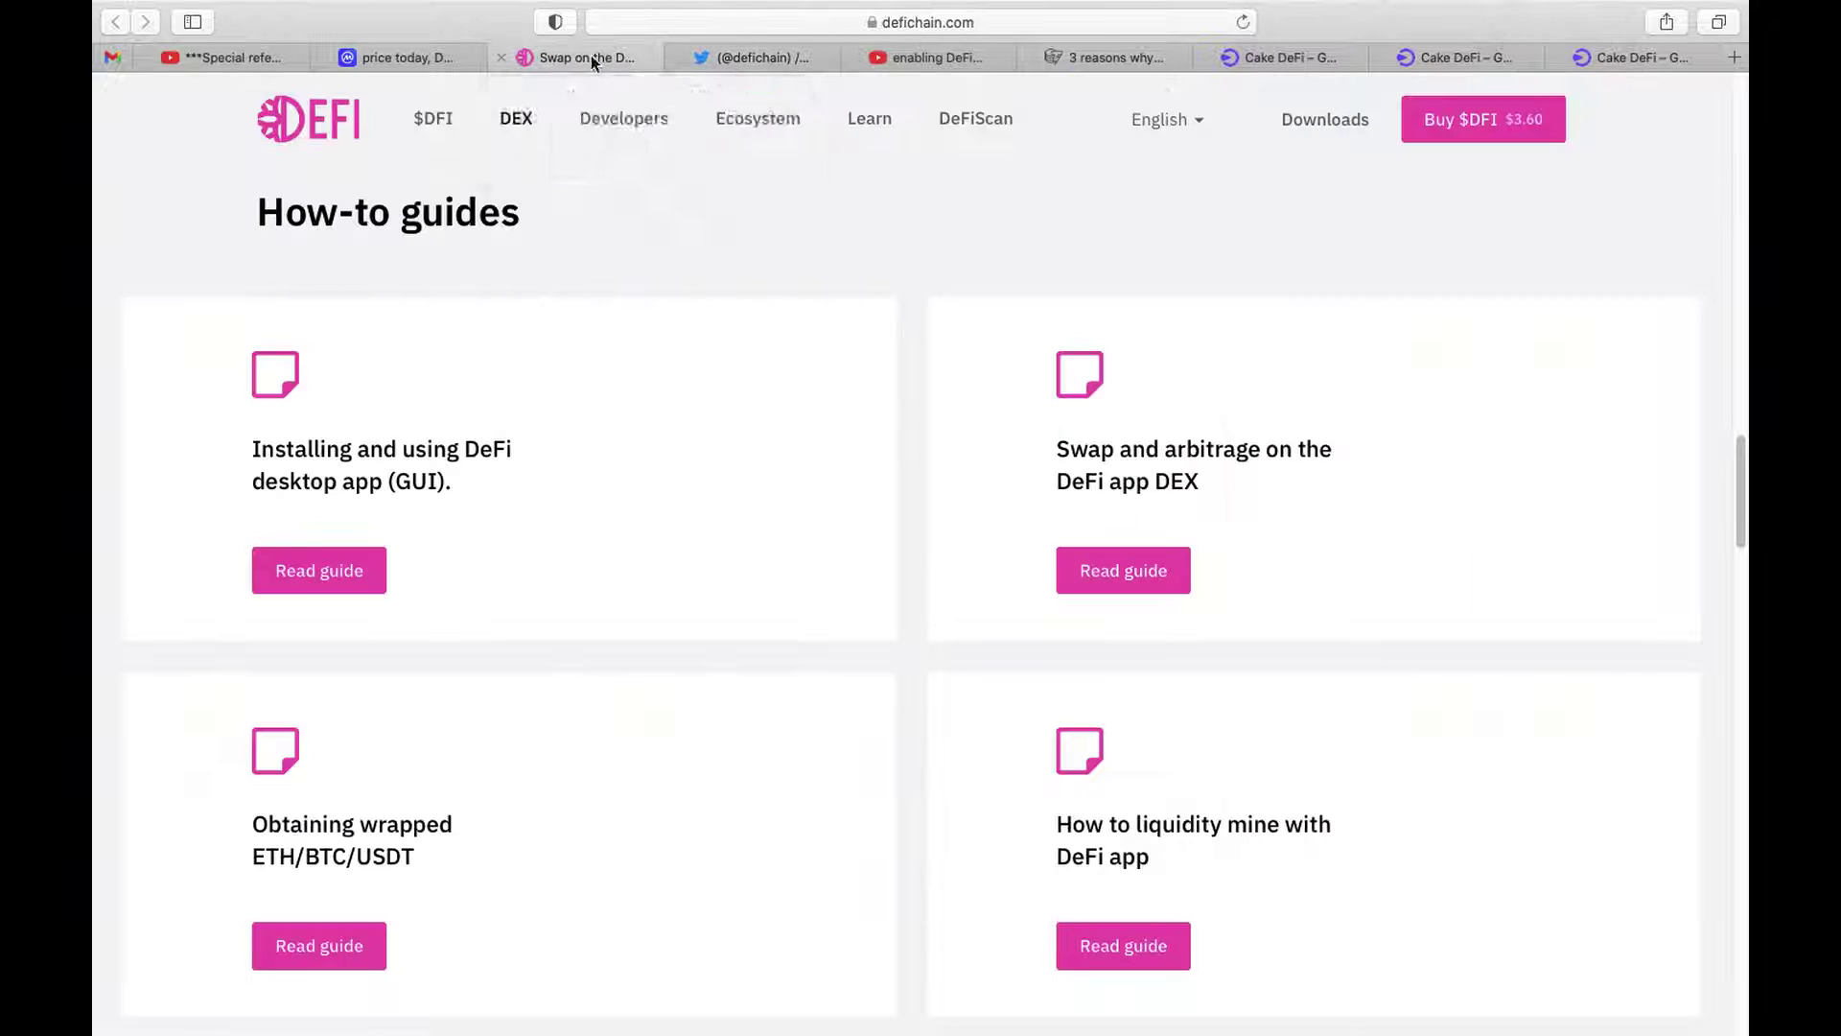
pyautogui.scroll(-2, 921, 575)
pyautogui.scroll(-5, 920, 575)
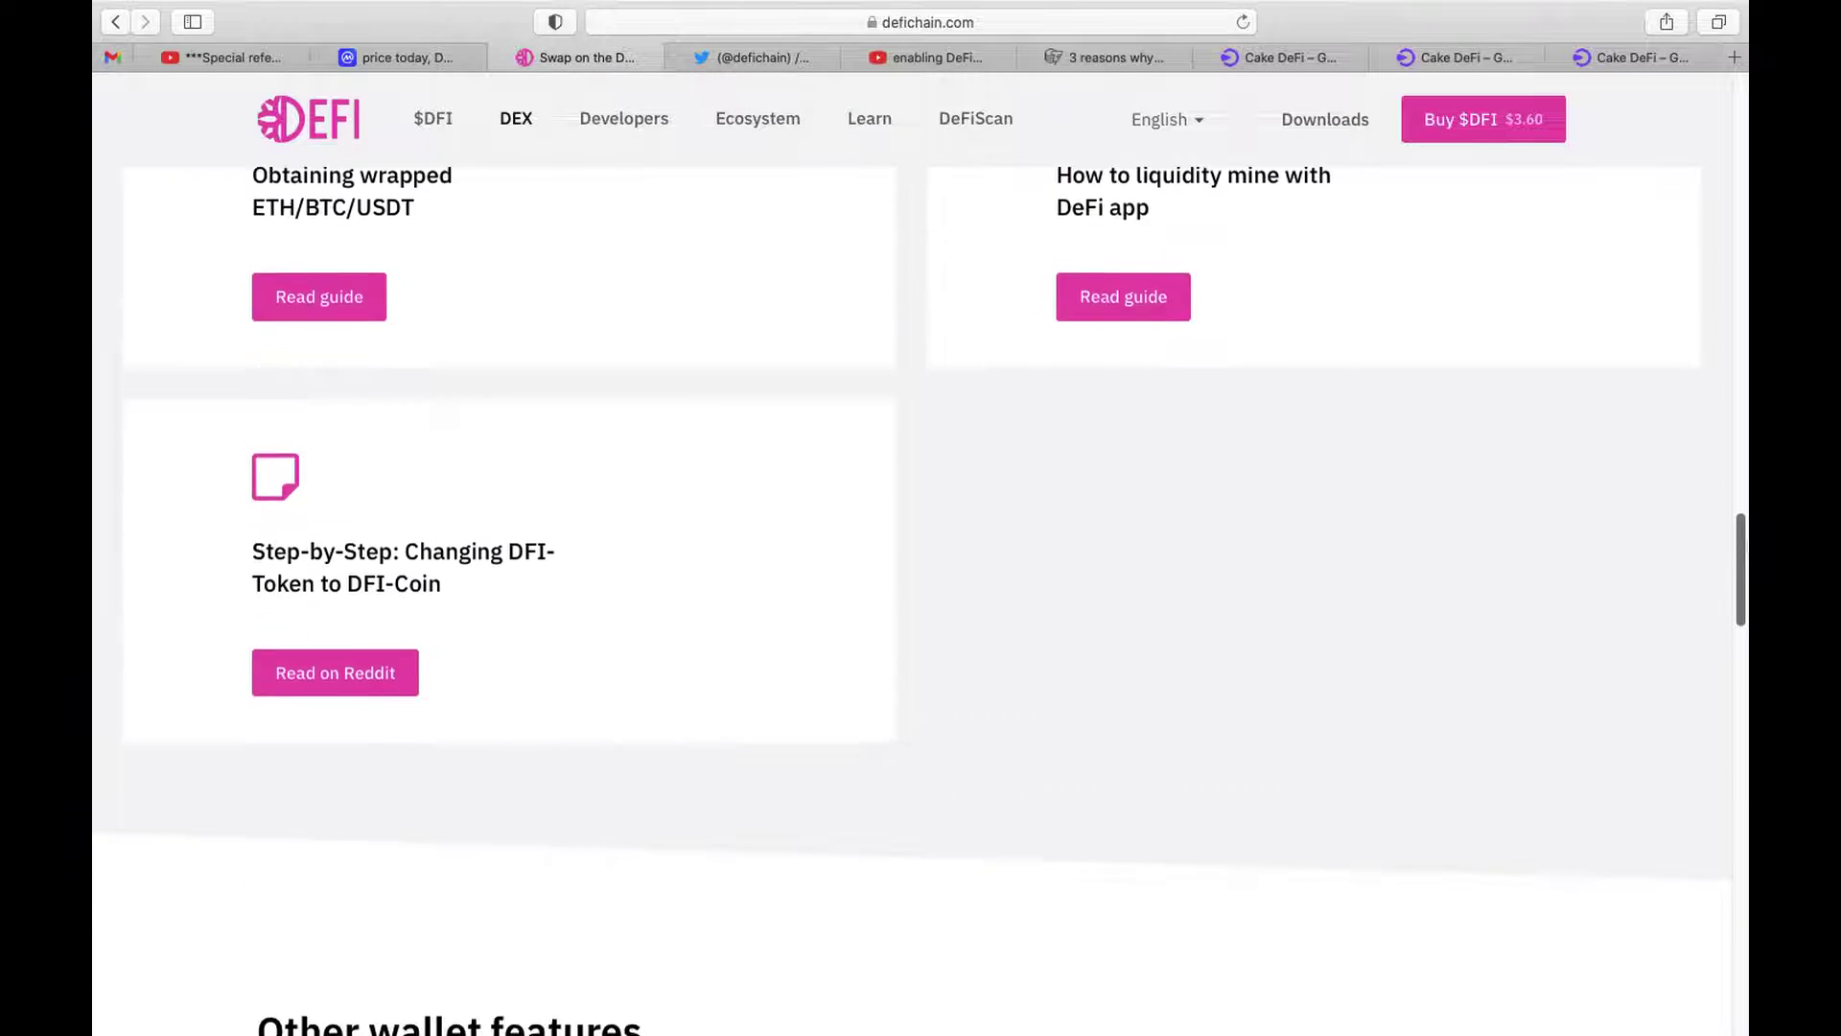
pyautogui.scroll(-3, 920, 576)
pyautogui.scroll(-1, 921, 576)
pyautogui.scroll(-3, 920, 575)
pyautogui.scroll(-2, 920, 577)
pyautogui.scroll(-1, 920, 576)
pyautogui.scroll(-1, 920, 575)
pyautogui.scroll(-2, 921, 575)
pyautogui.scroll(-1, 1740, 782)
pyautogui.scroll(-1, 1741, 782)
pyautogui.scroll(-3, 1740, 782)
pyautogui.scroll(-3, 1740, 782)
pyautogui.scroll(-1, 1732, 800)
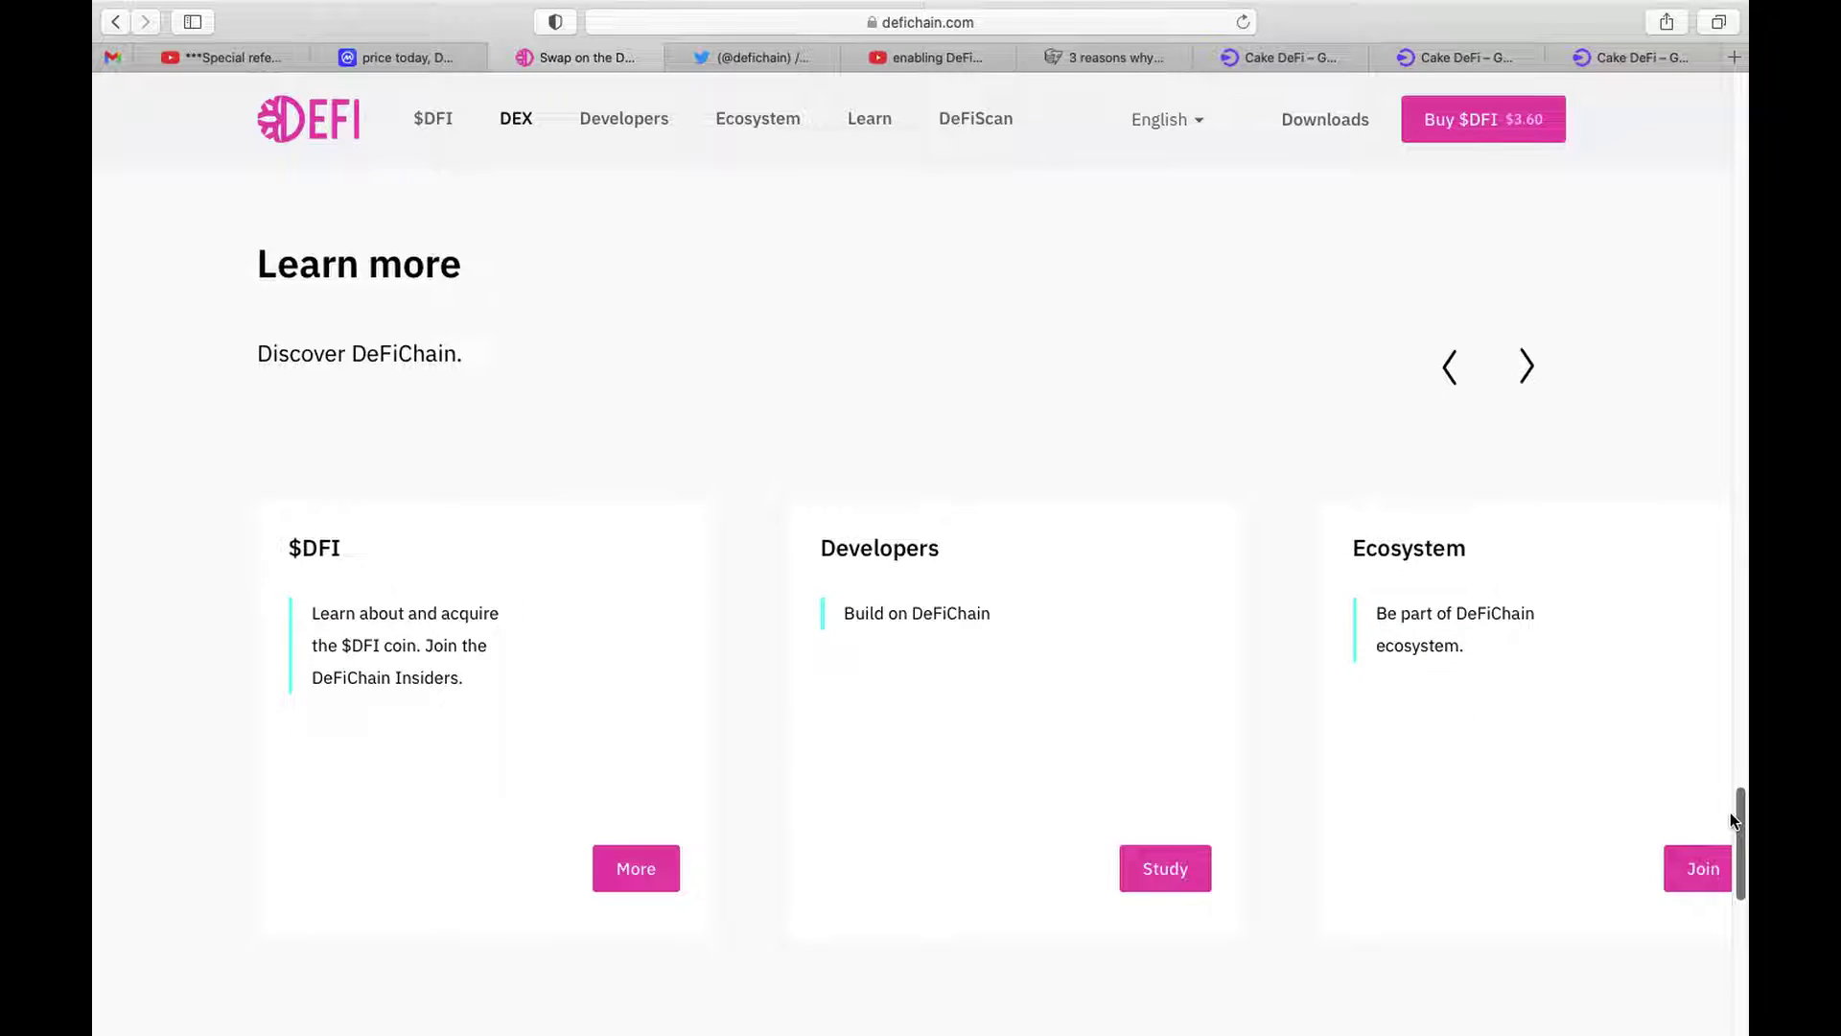
pyautogui.scroll(-2, 1731, 813)
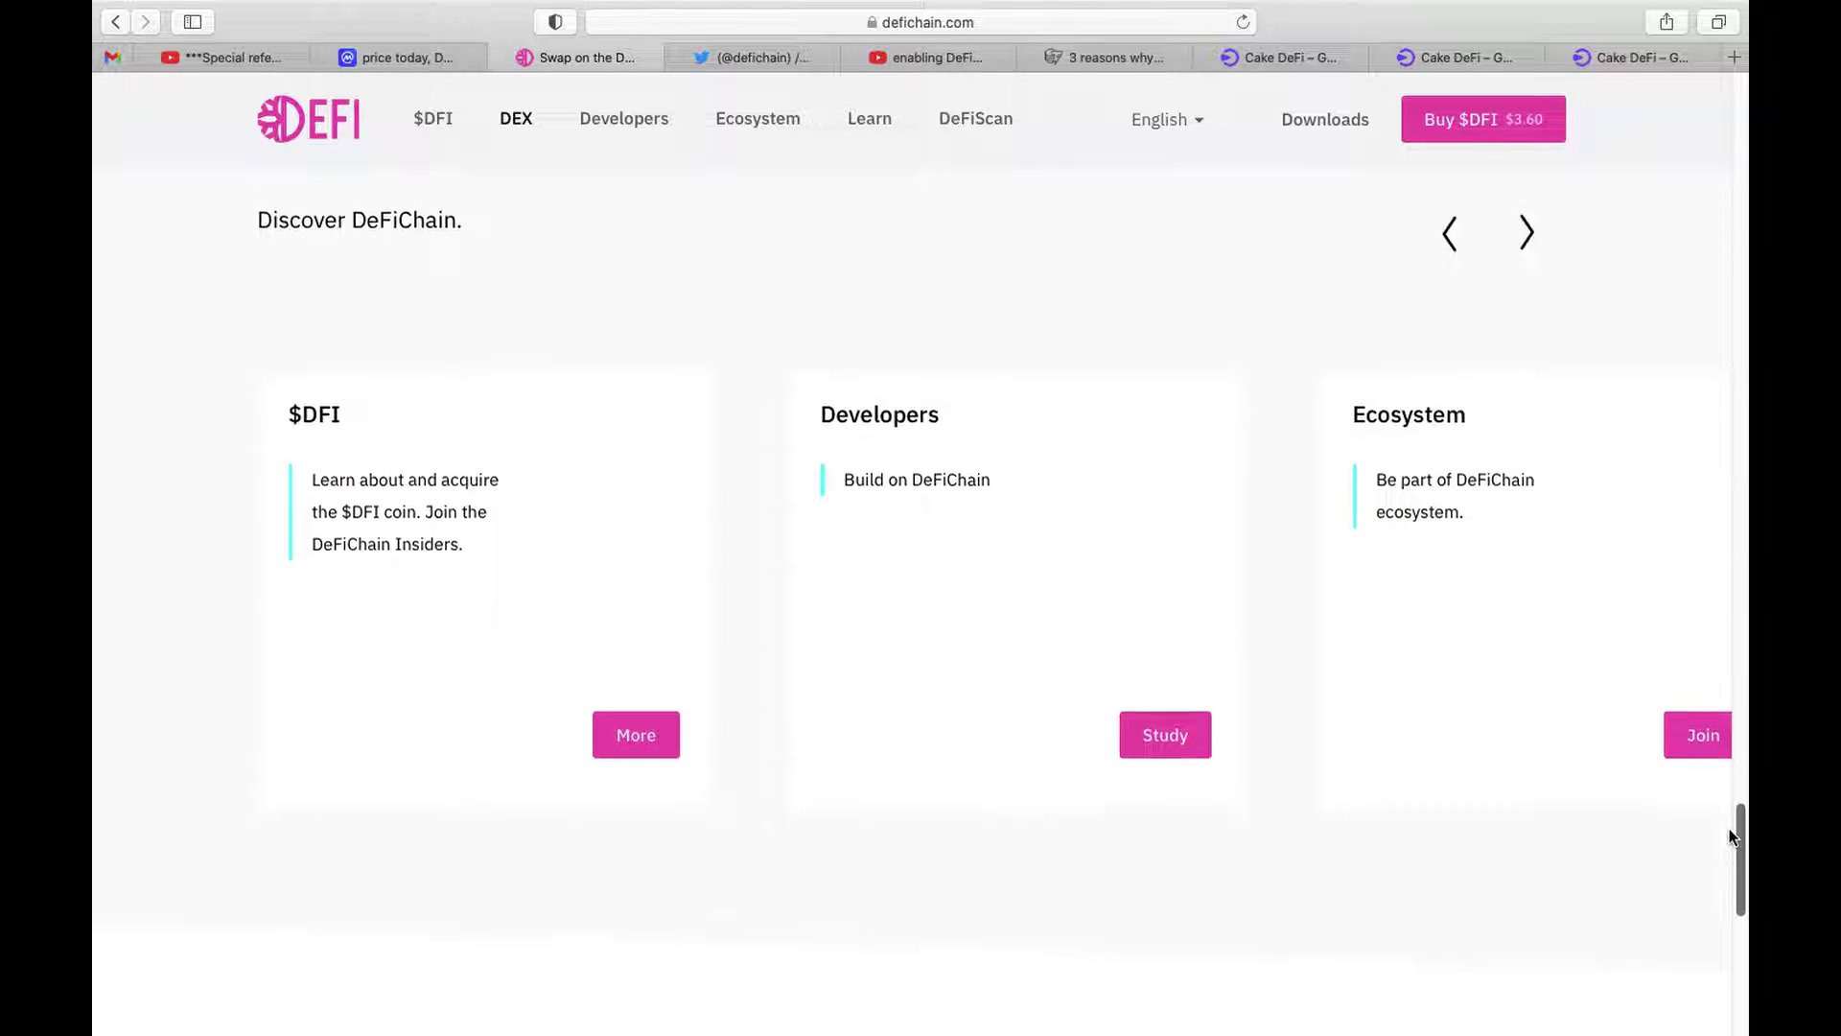
pyautogui.scroll(-4, 1731, 833)
pyautogui.scroll(-1, 1721, 907)
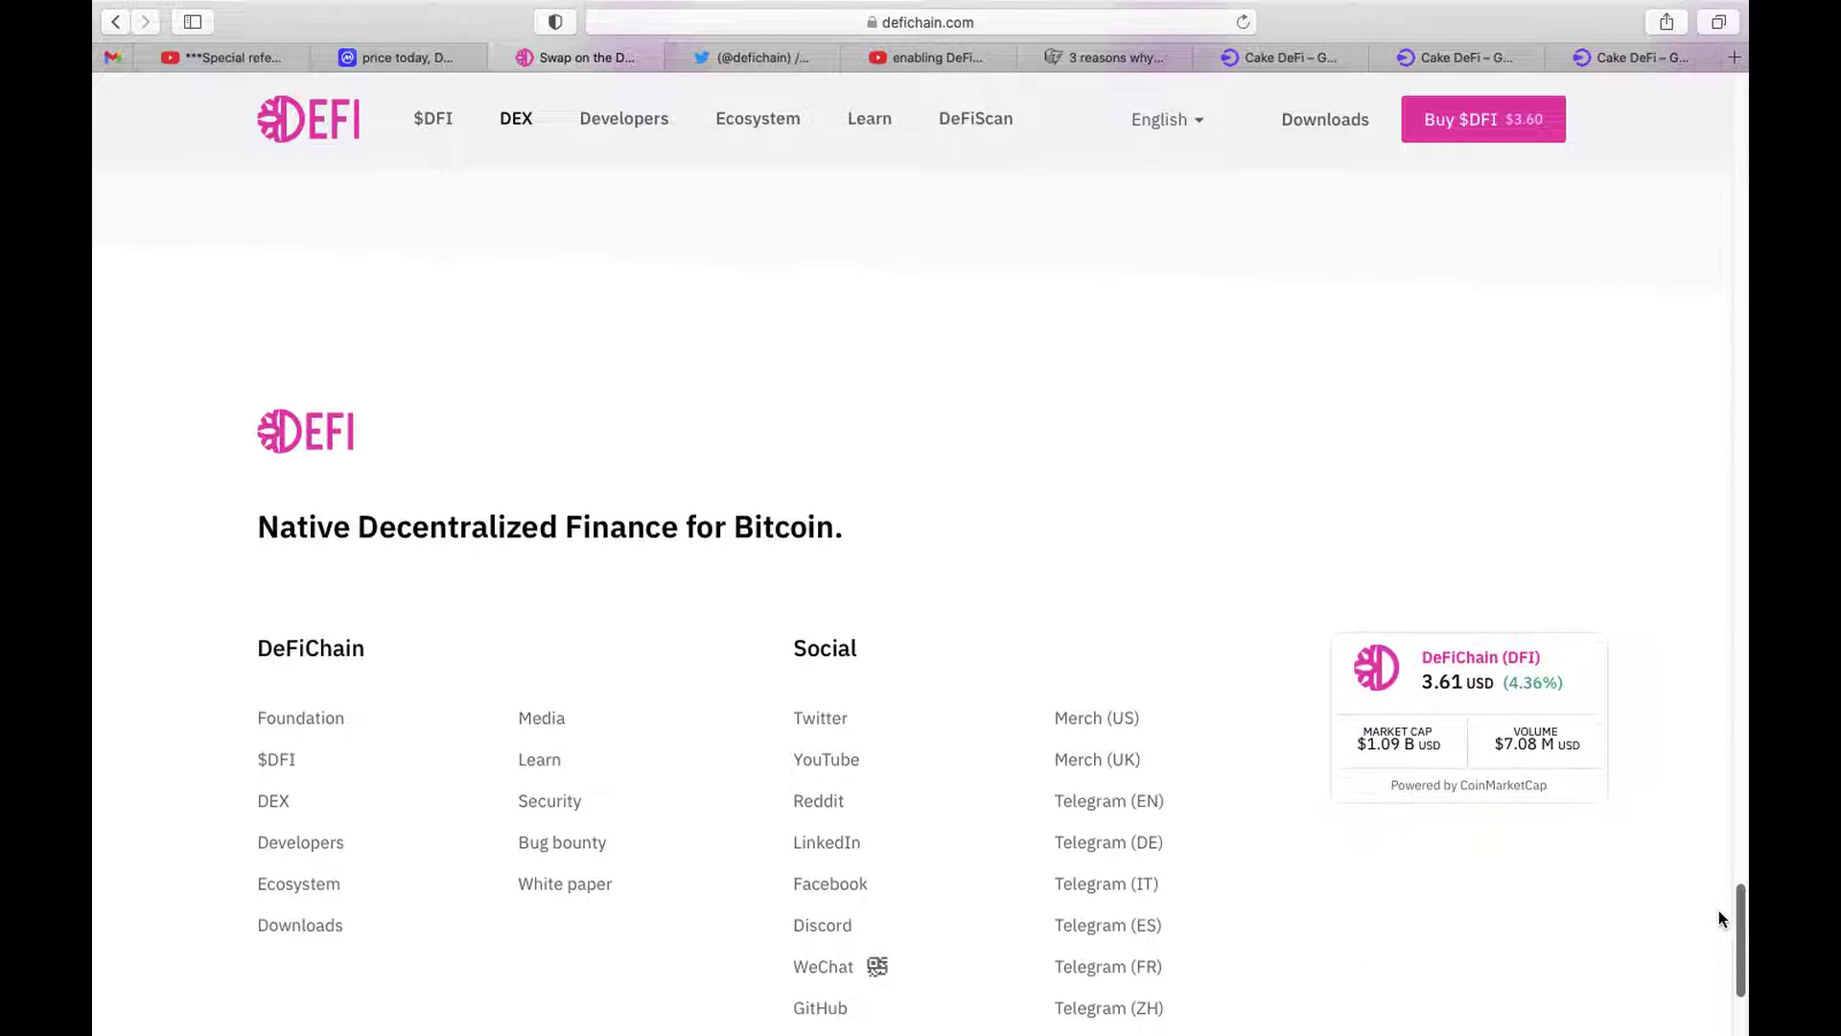
pyautogui.scroll(-1, 1717, 914)
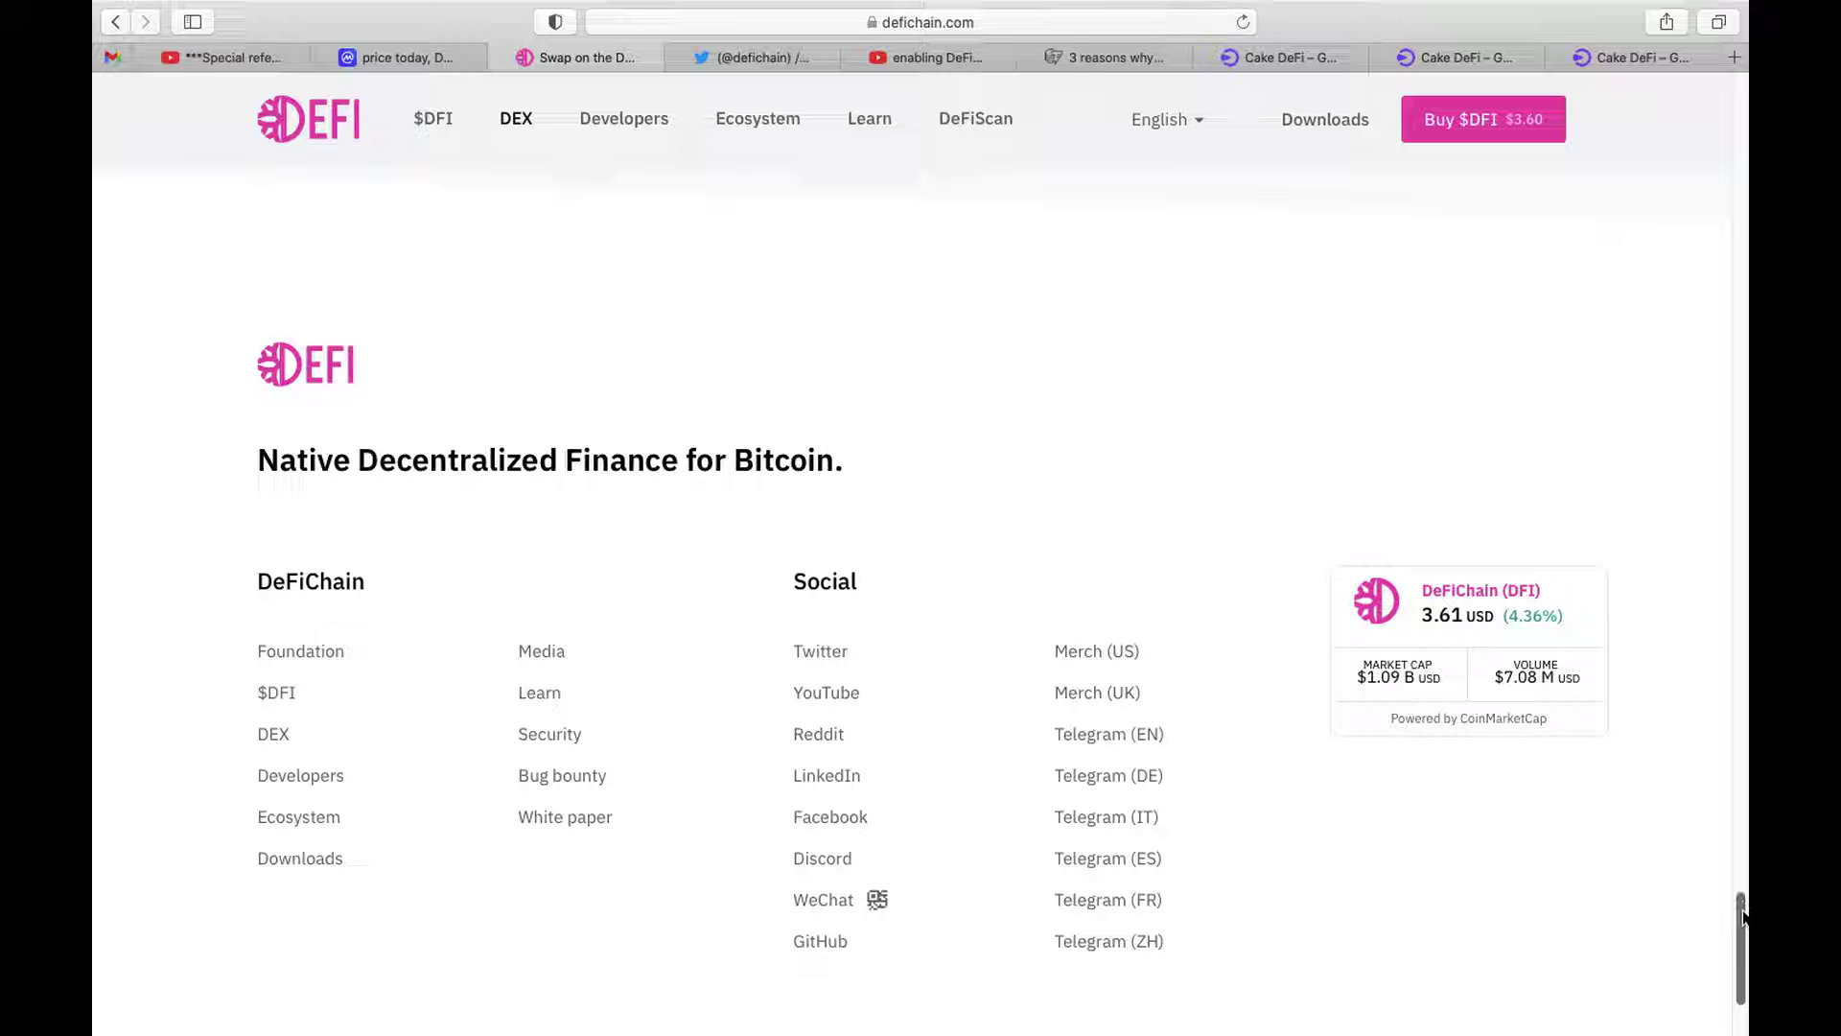
pyautogui.moveTo(1743, 943); pyautogui.dragTo(1733, 704)
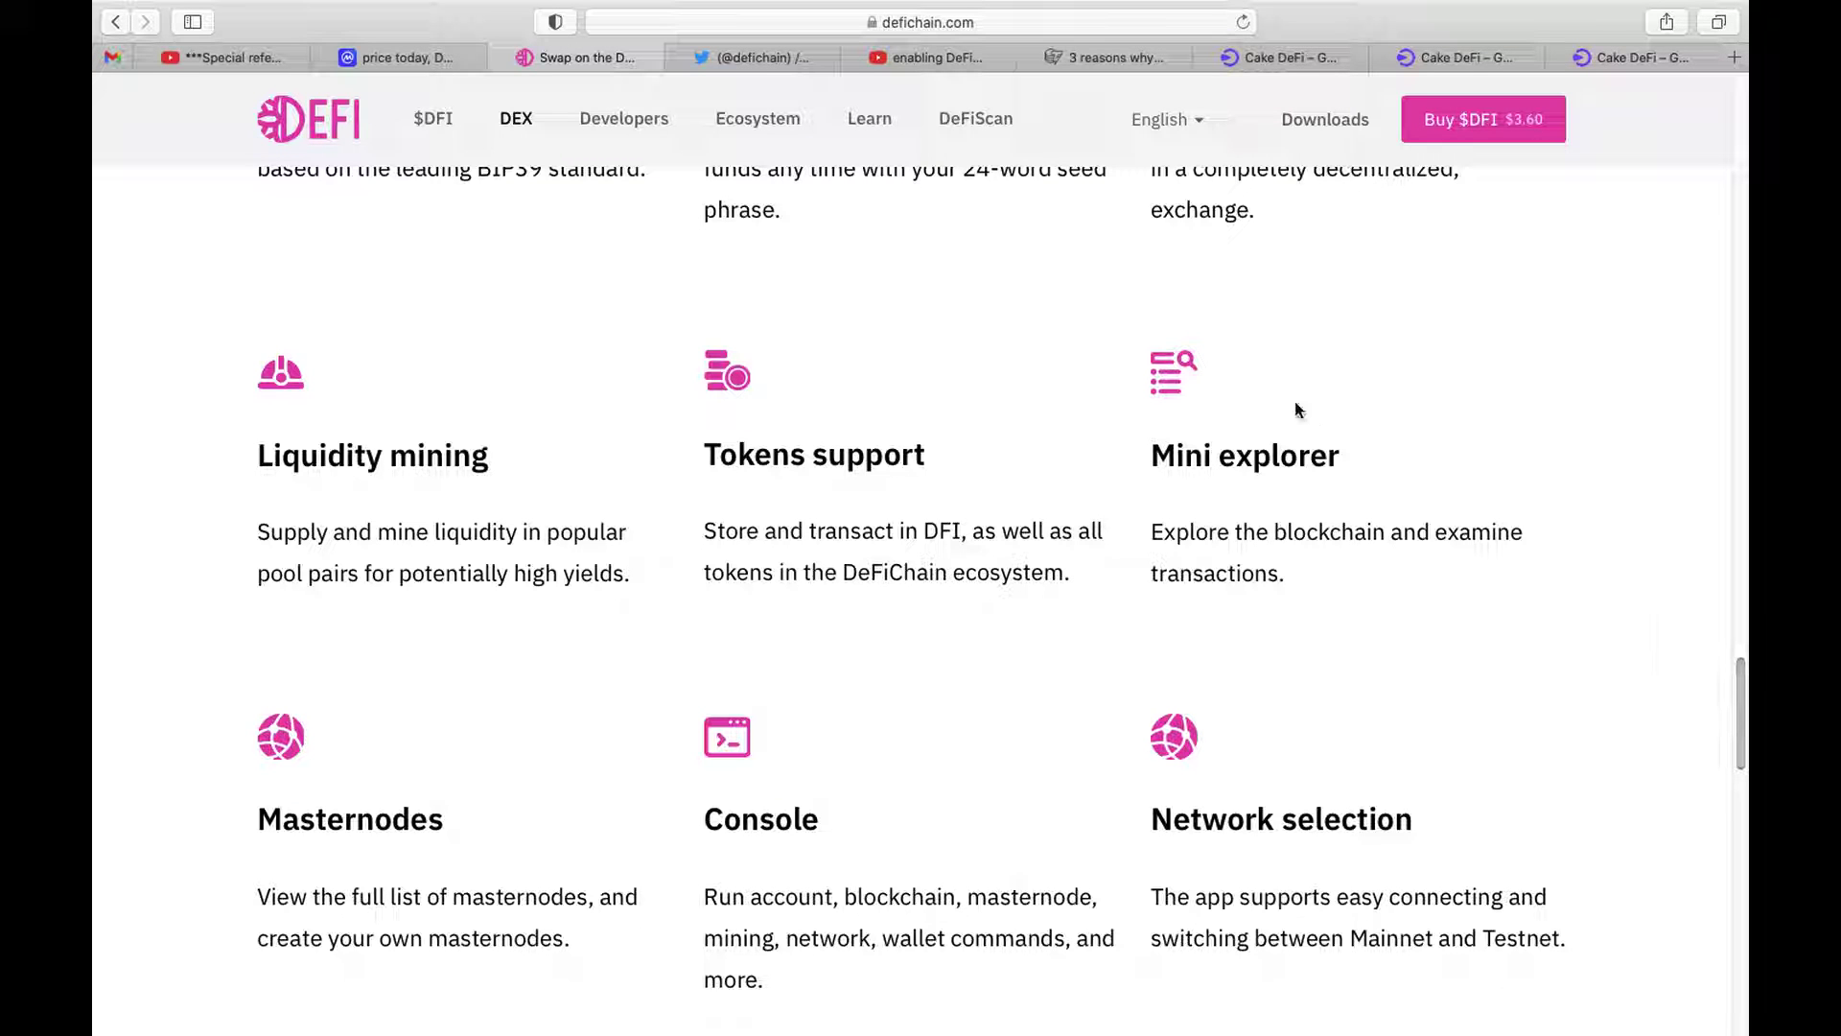
pyautogui.click(935, 57)
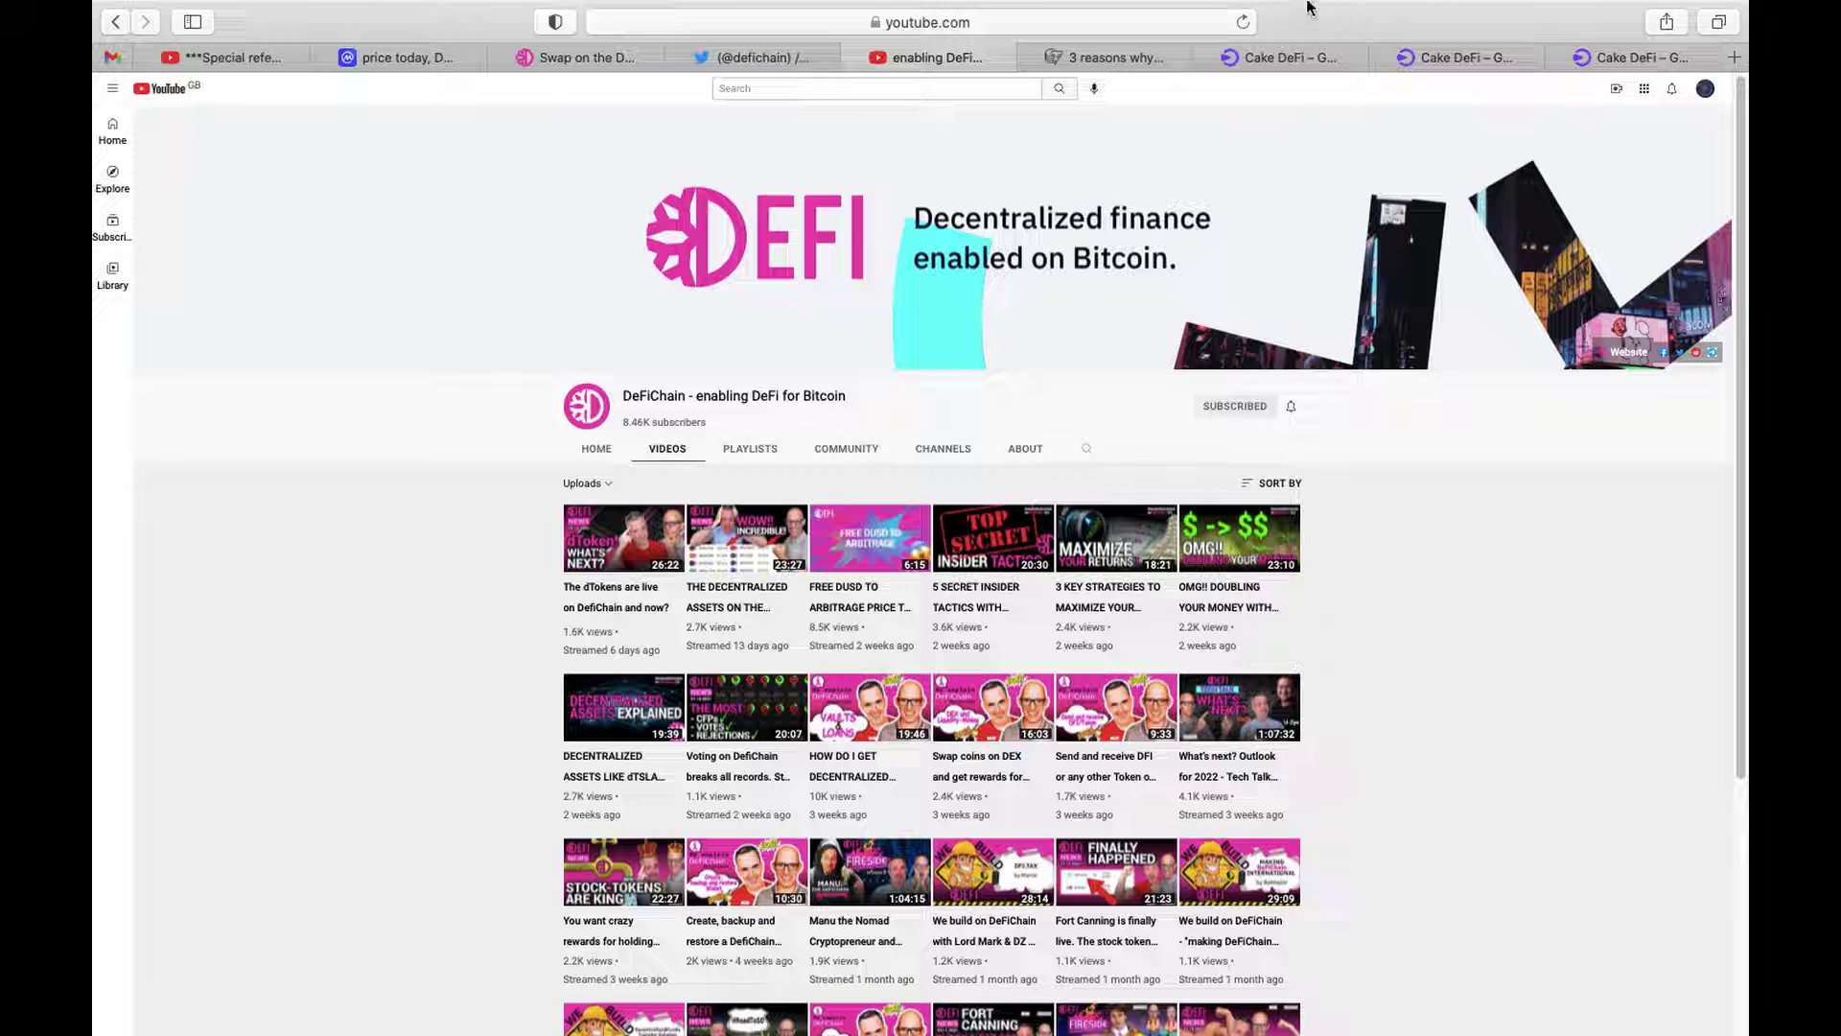
# Open the Cointelegraph '3 reasons why…' article on DFI's 60% December gain
pyautogui.click(1130, 57)
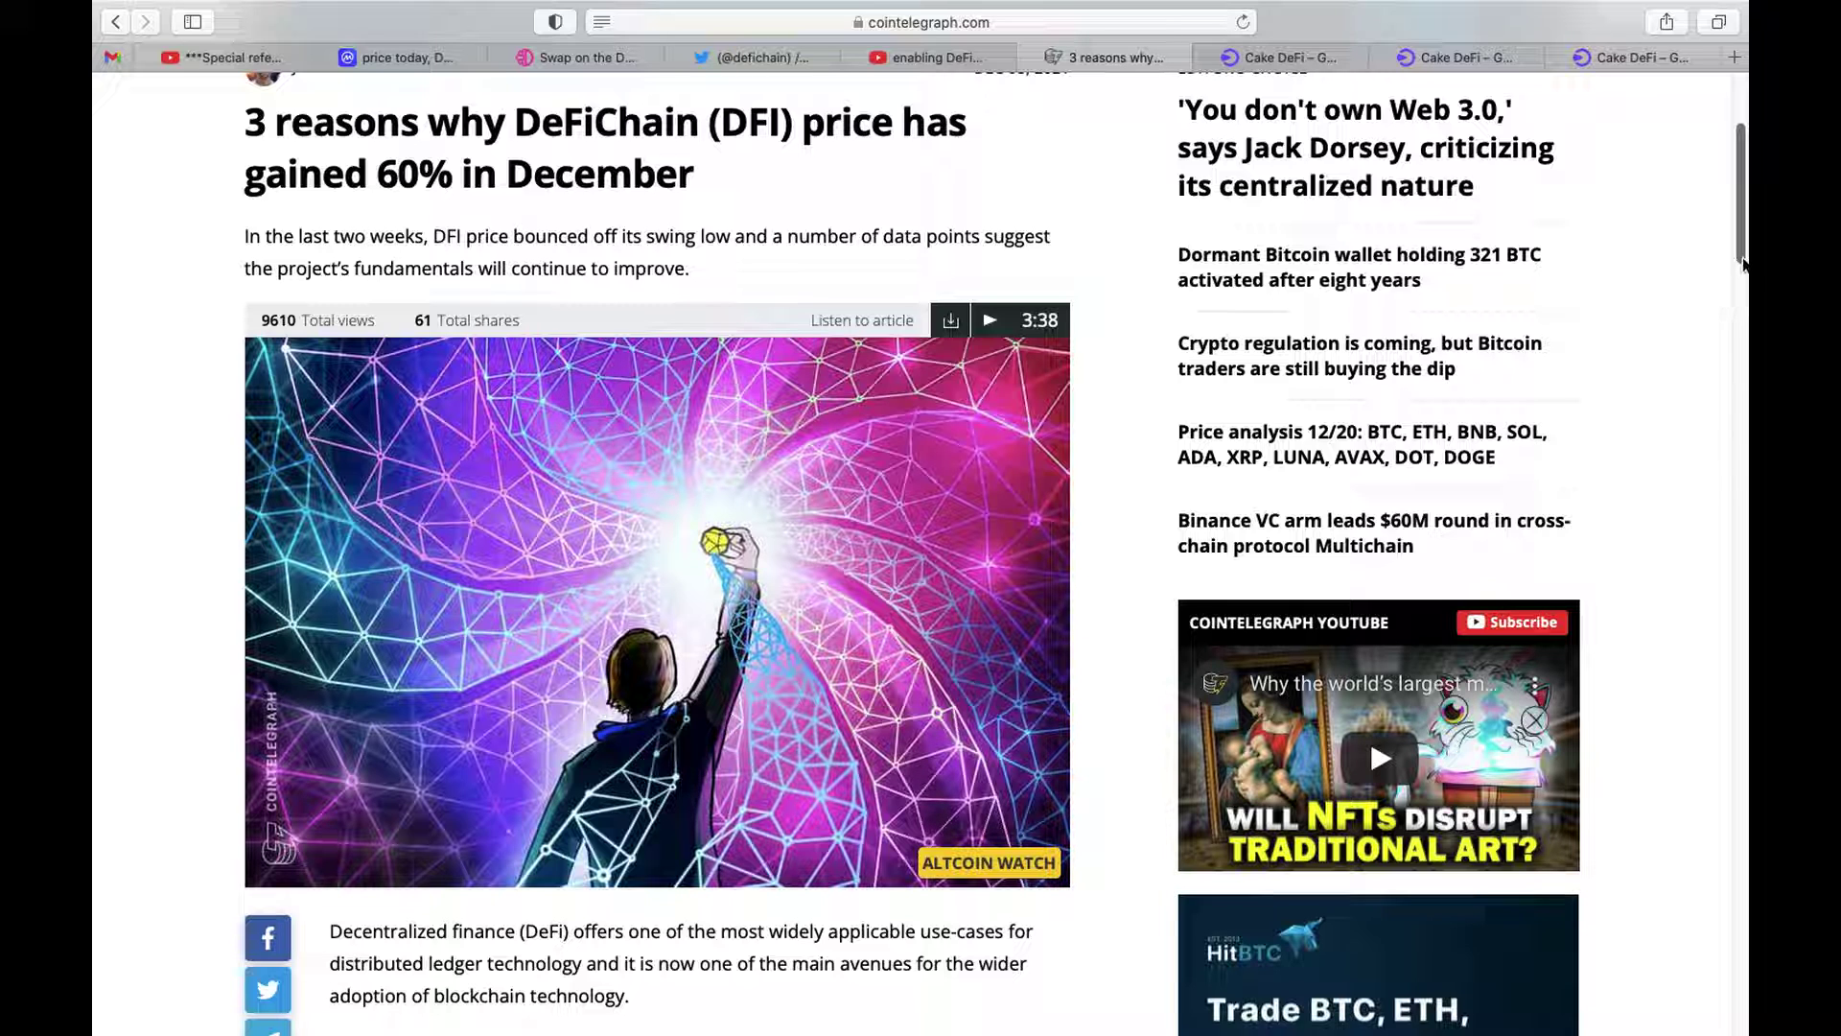
pyautogui.moveTo(1741, 271); pyautogui.dragTo(1732, 378)
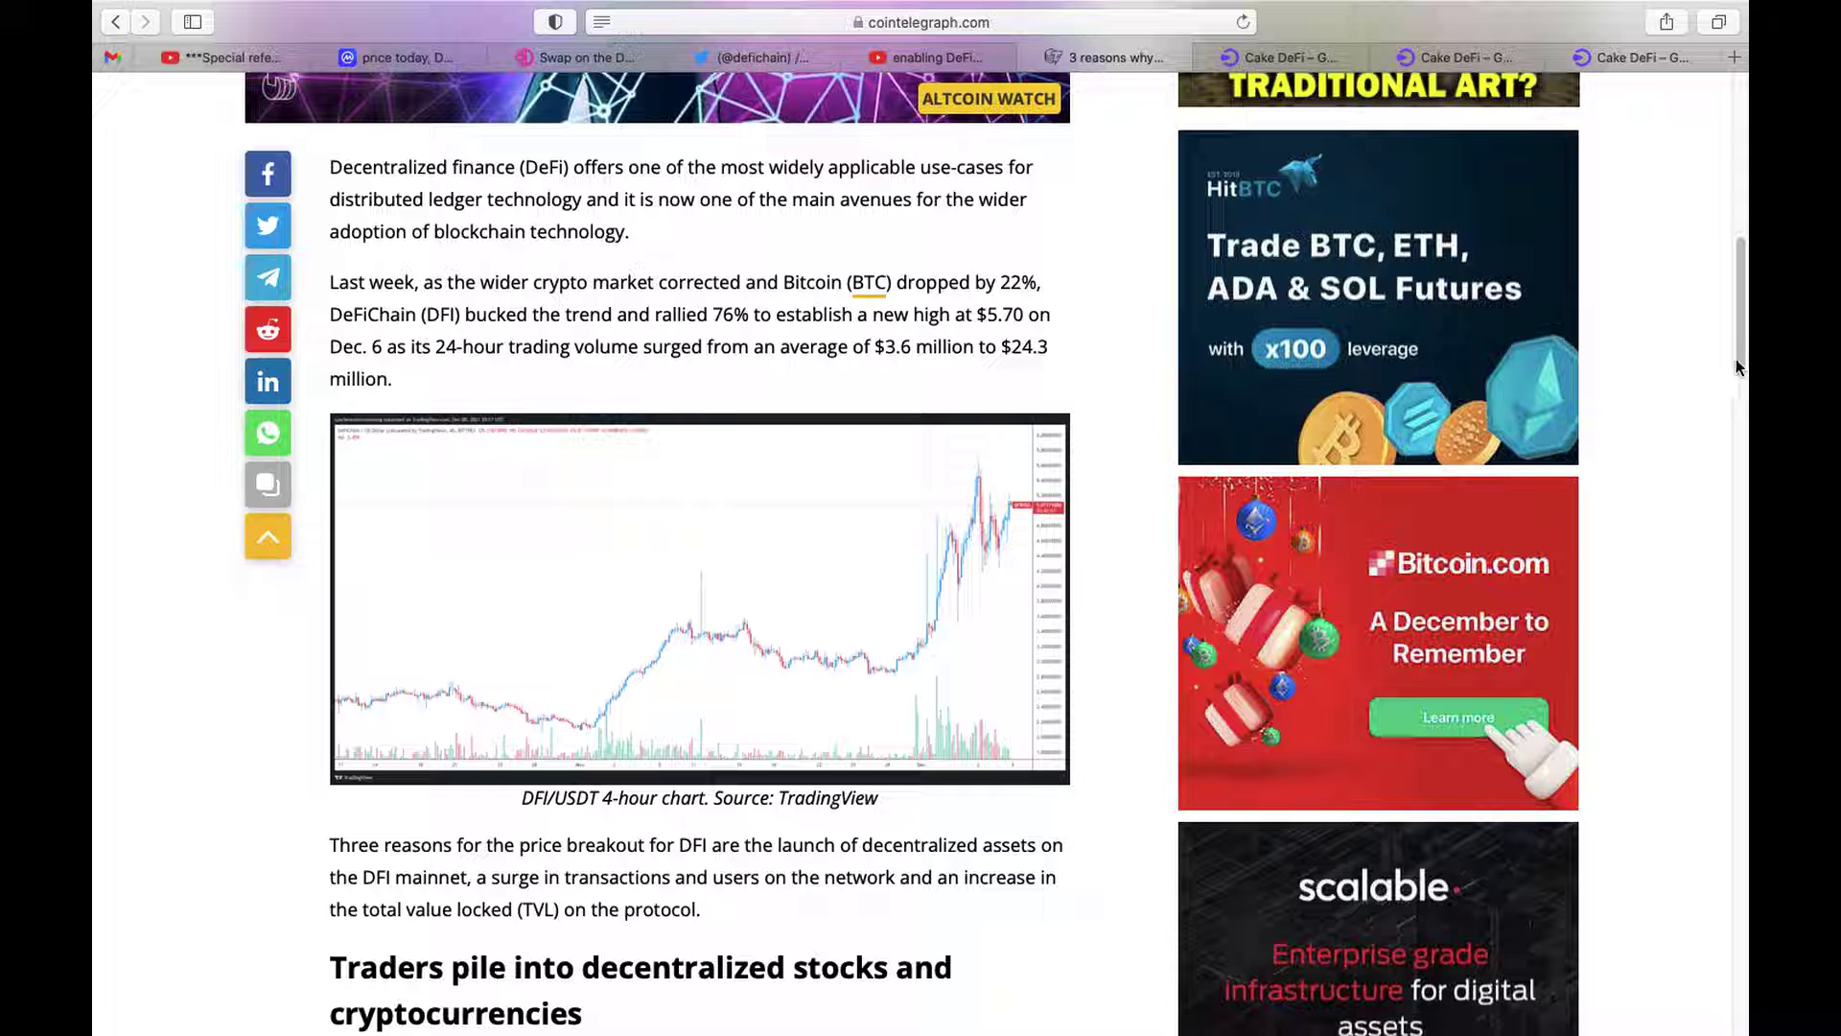
pyautogui.moveTo(1741, 360); pyautogui.dragTo(1724, 463)
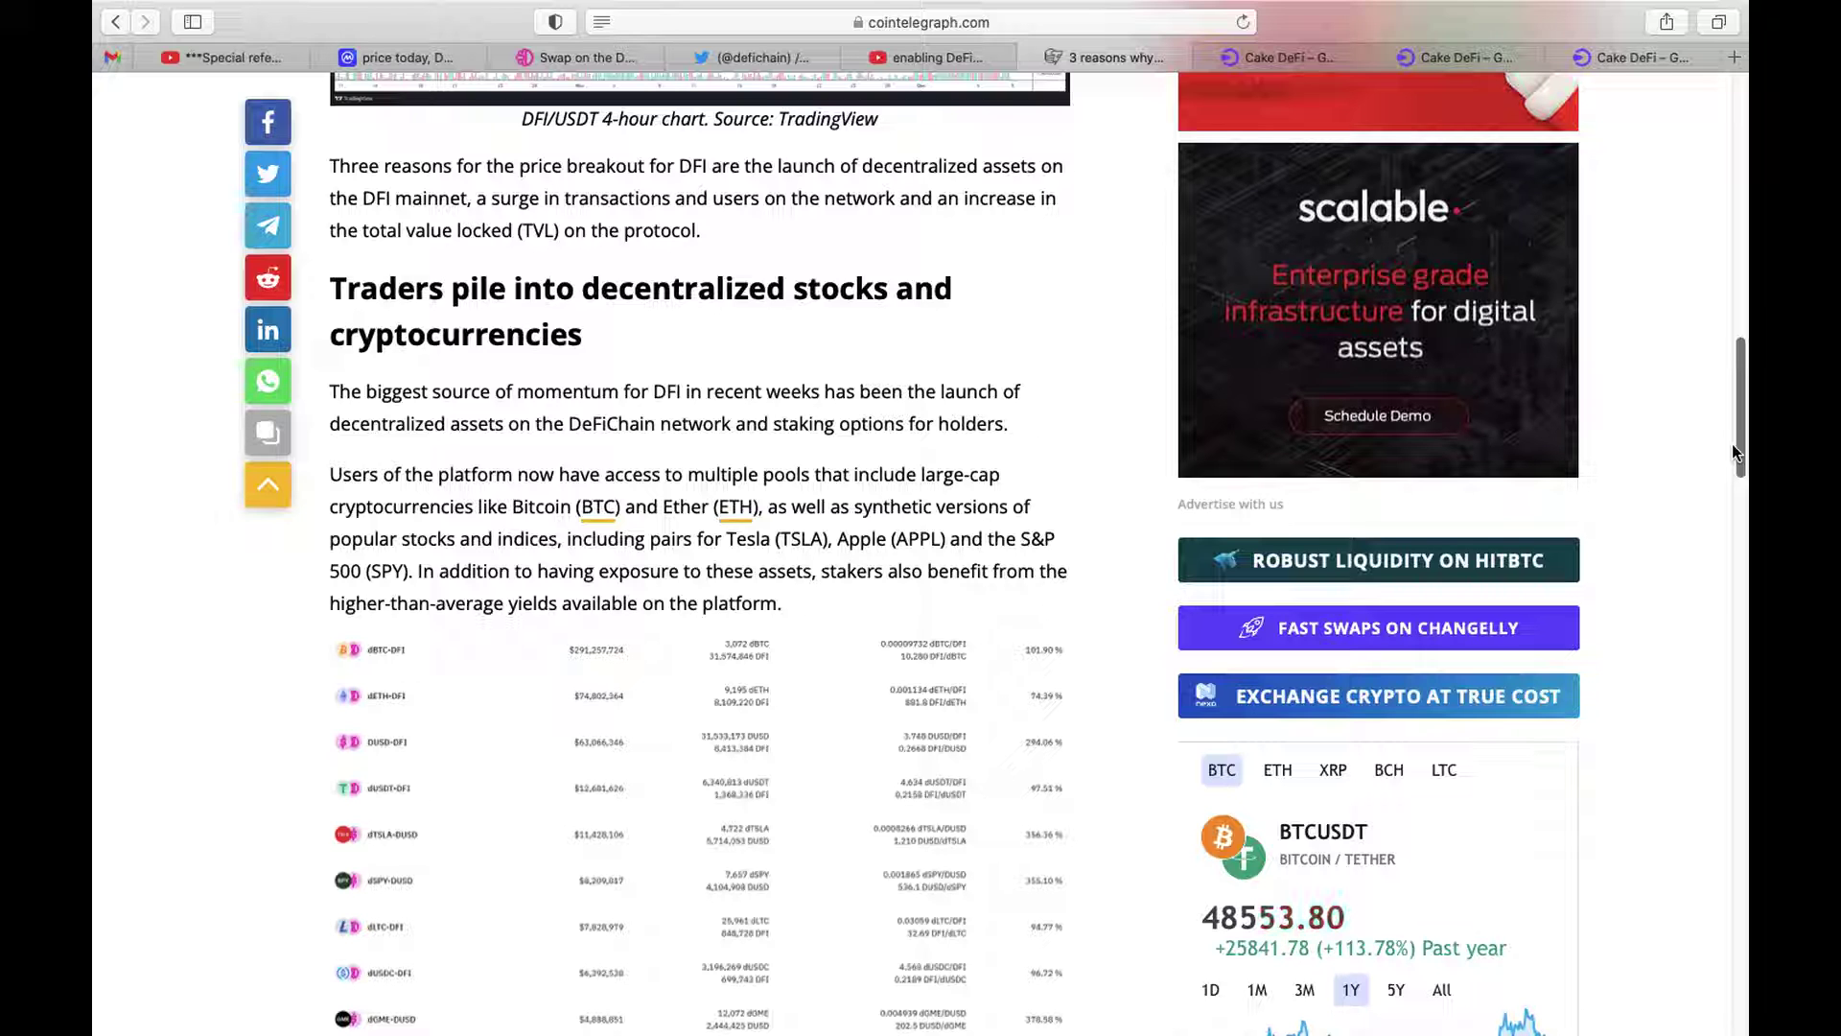
pyautogui.moveTo(1731, 453); pyautogui.dragTo(1736, 596)
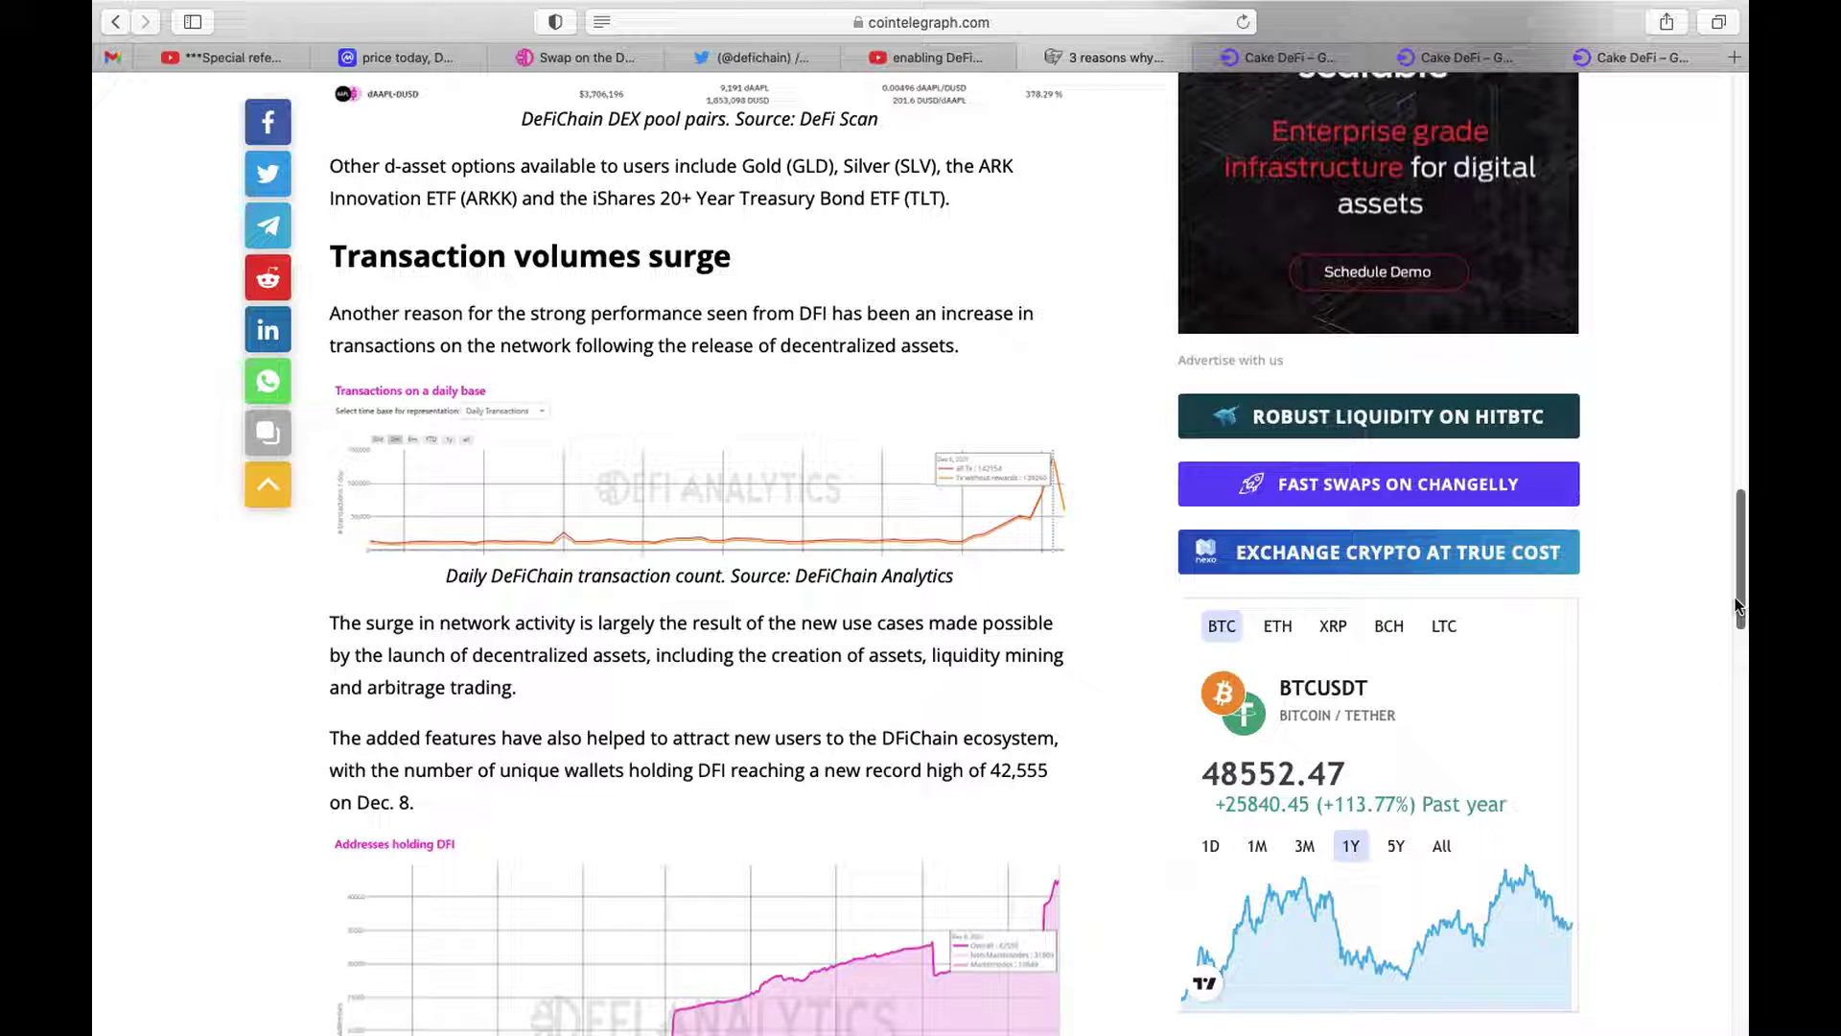
pyautogui.moveTo(1737, 608); pyautogui.dragTo(1745, 713)
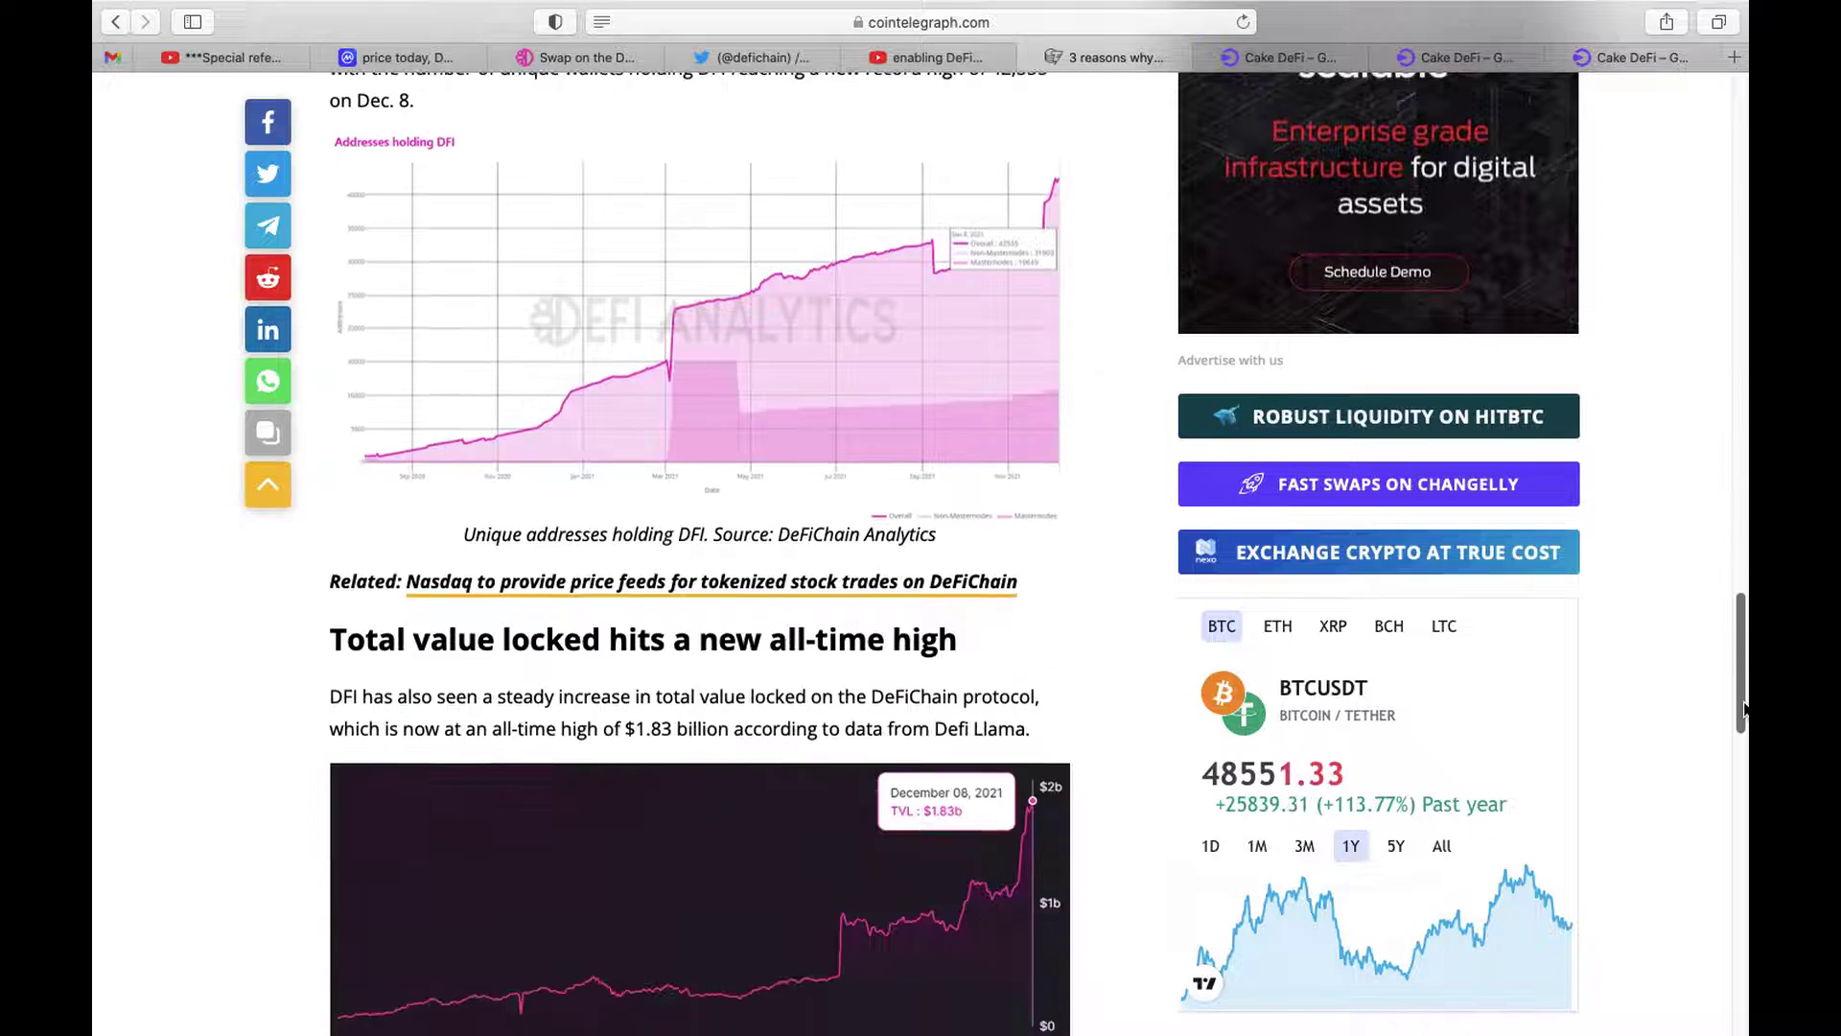
pyautogui.moveTo(1745, 713); pyautogui.dragTo(1747, 737)
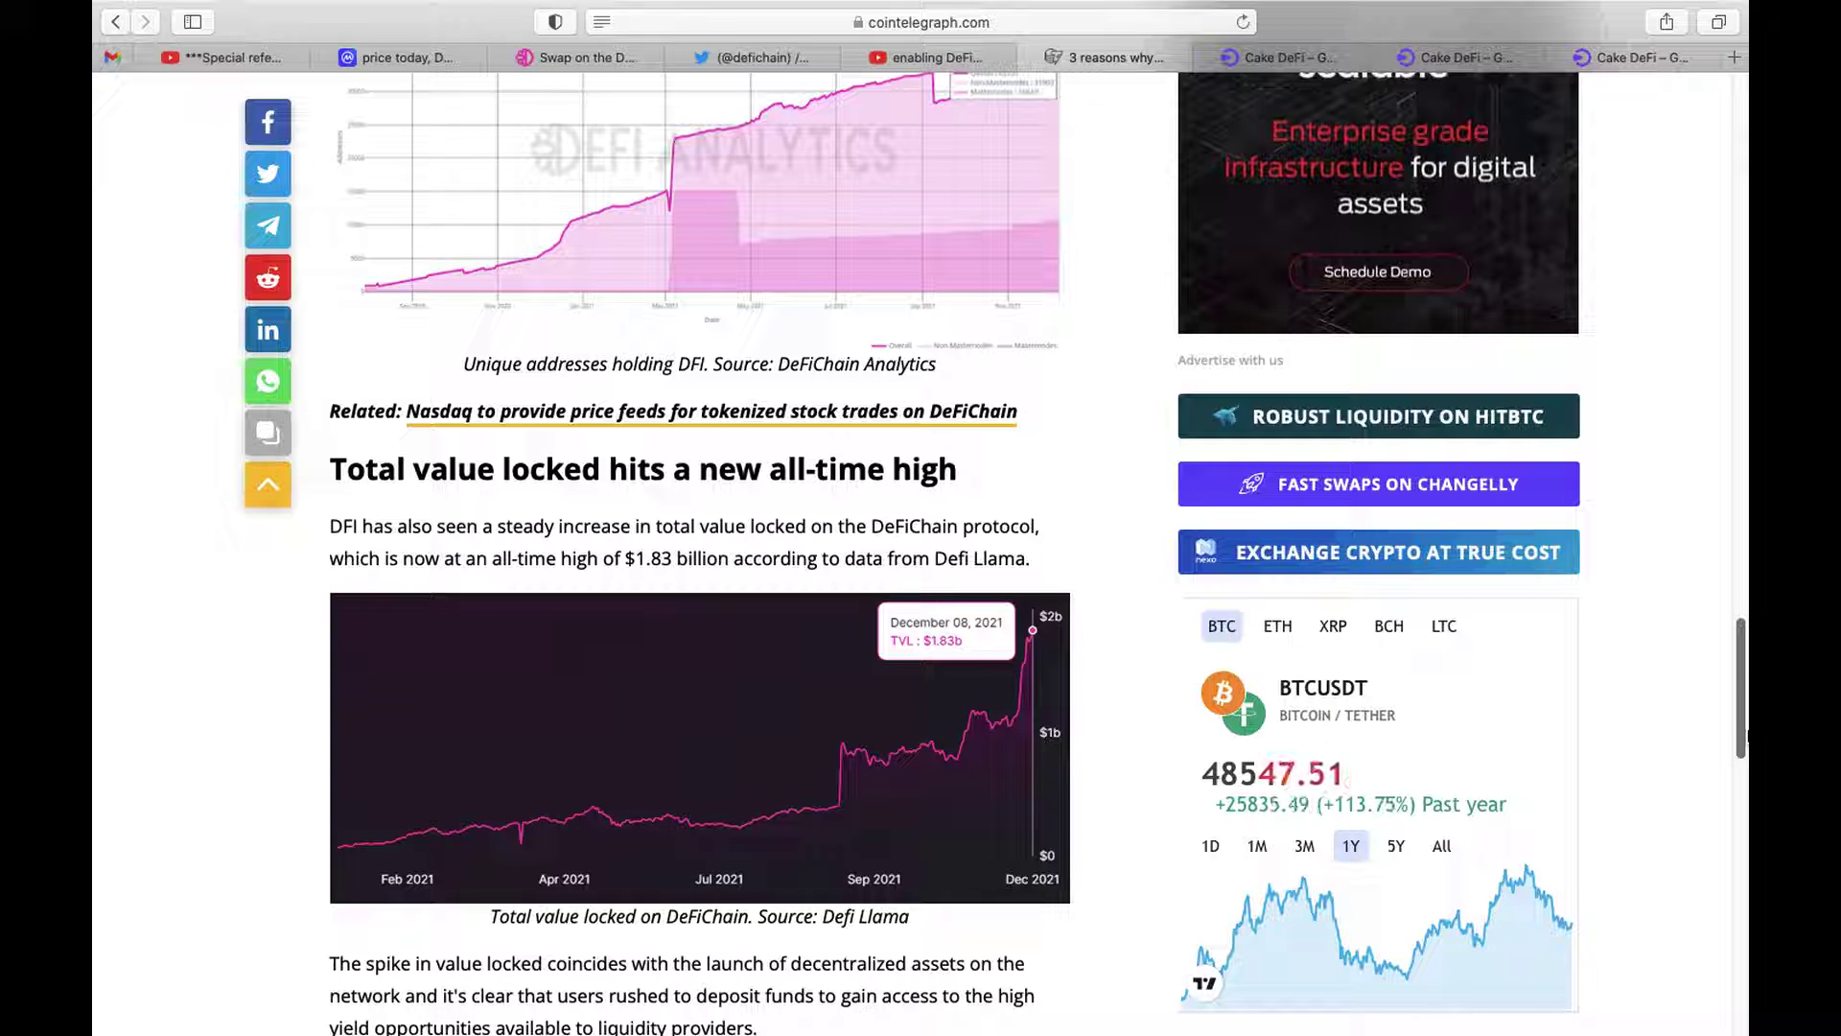
# Switch to the first Cake DeFi tab, the liquidity mining page
pyautogui.click(1275, 62)
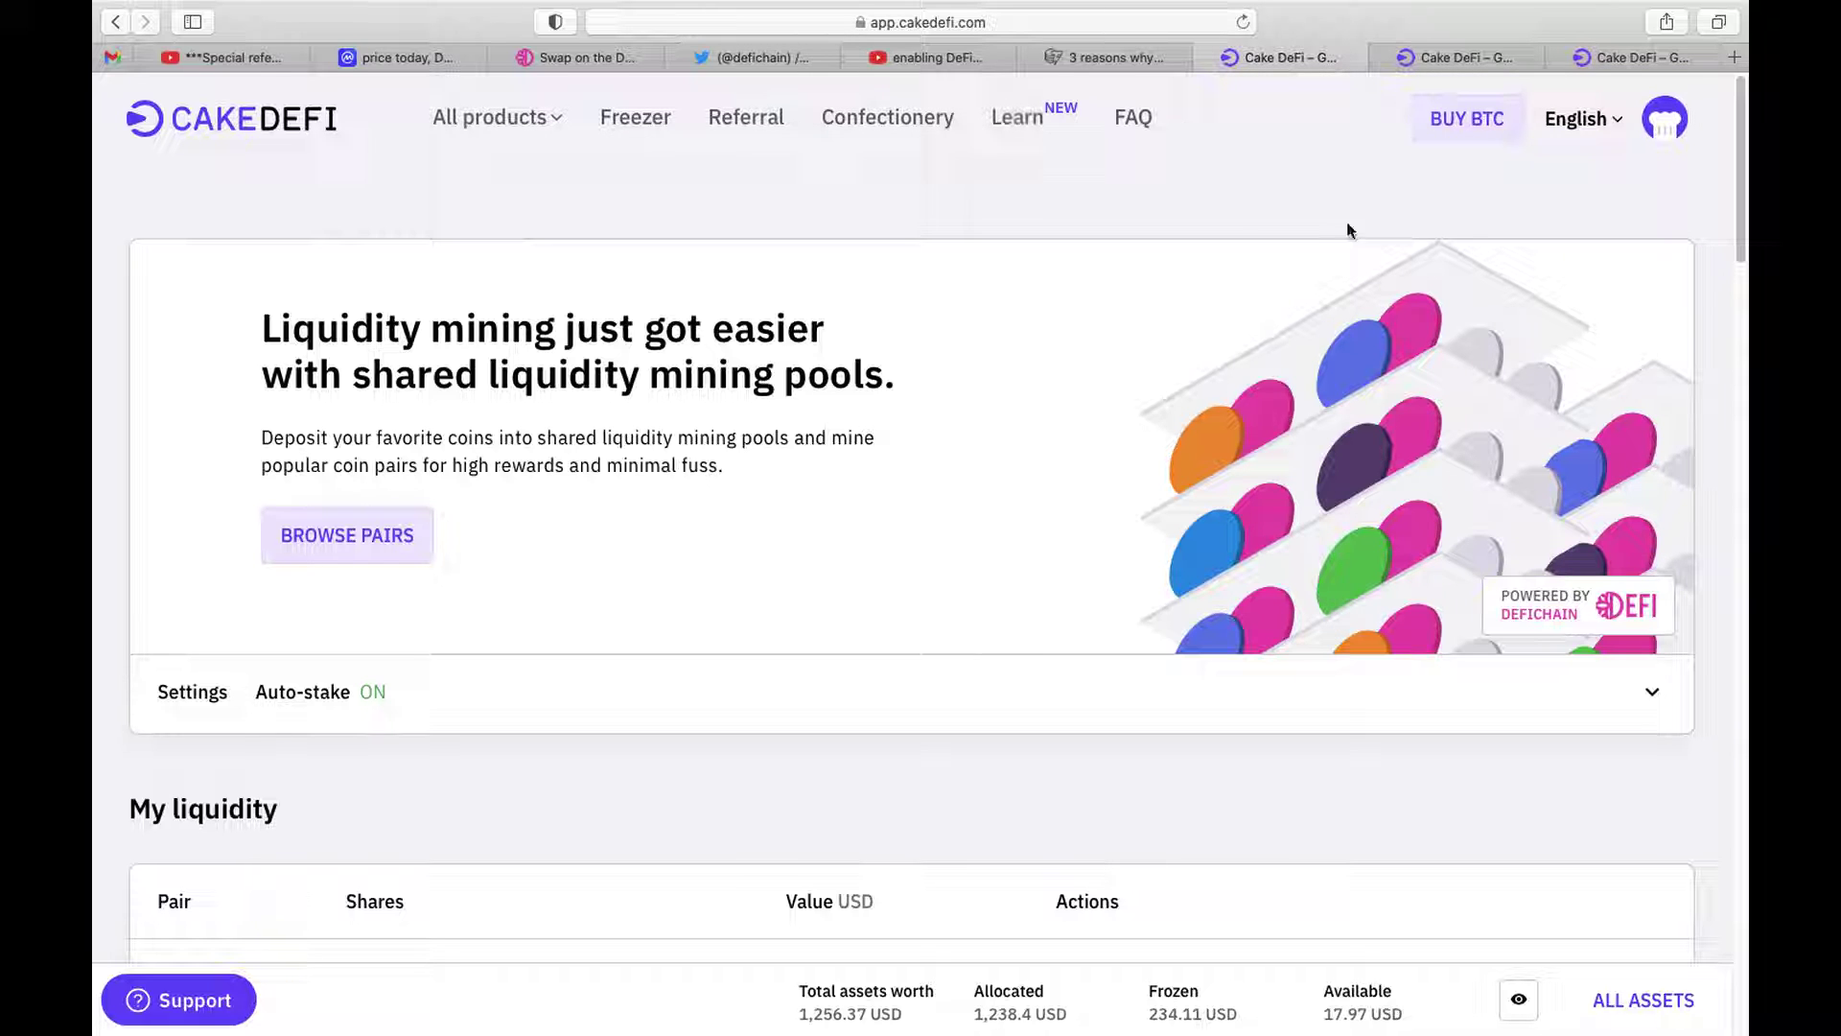
pyautogui.moveTo(1742, 217); pyautogui.dragTo(1738, 316)
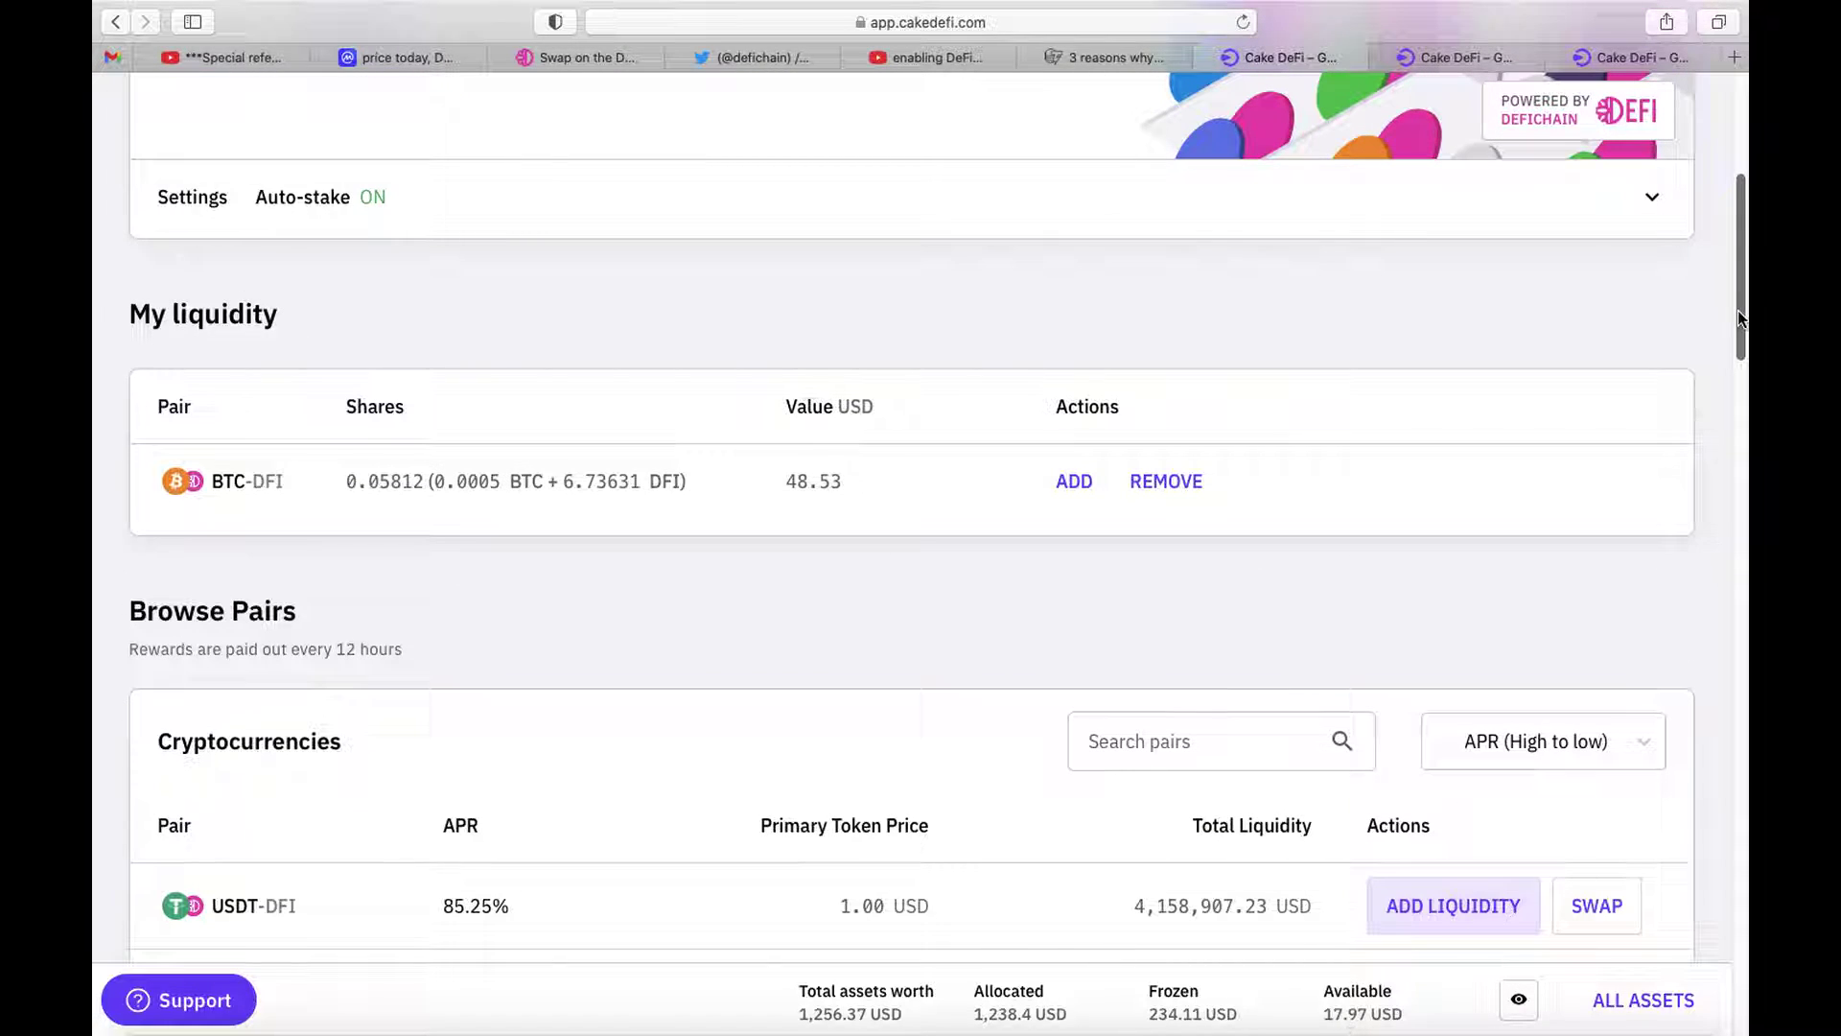
pyautogui.moveTo(1738, 318); pyautogui.dragTo(1741, 449)
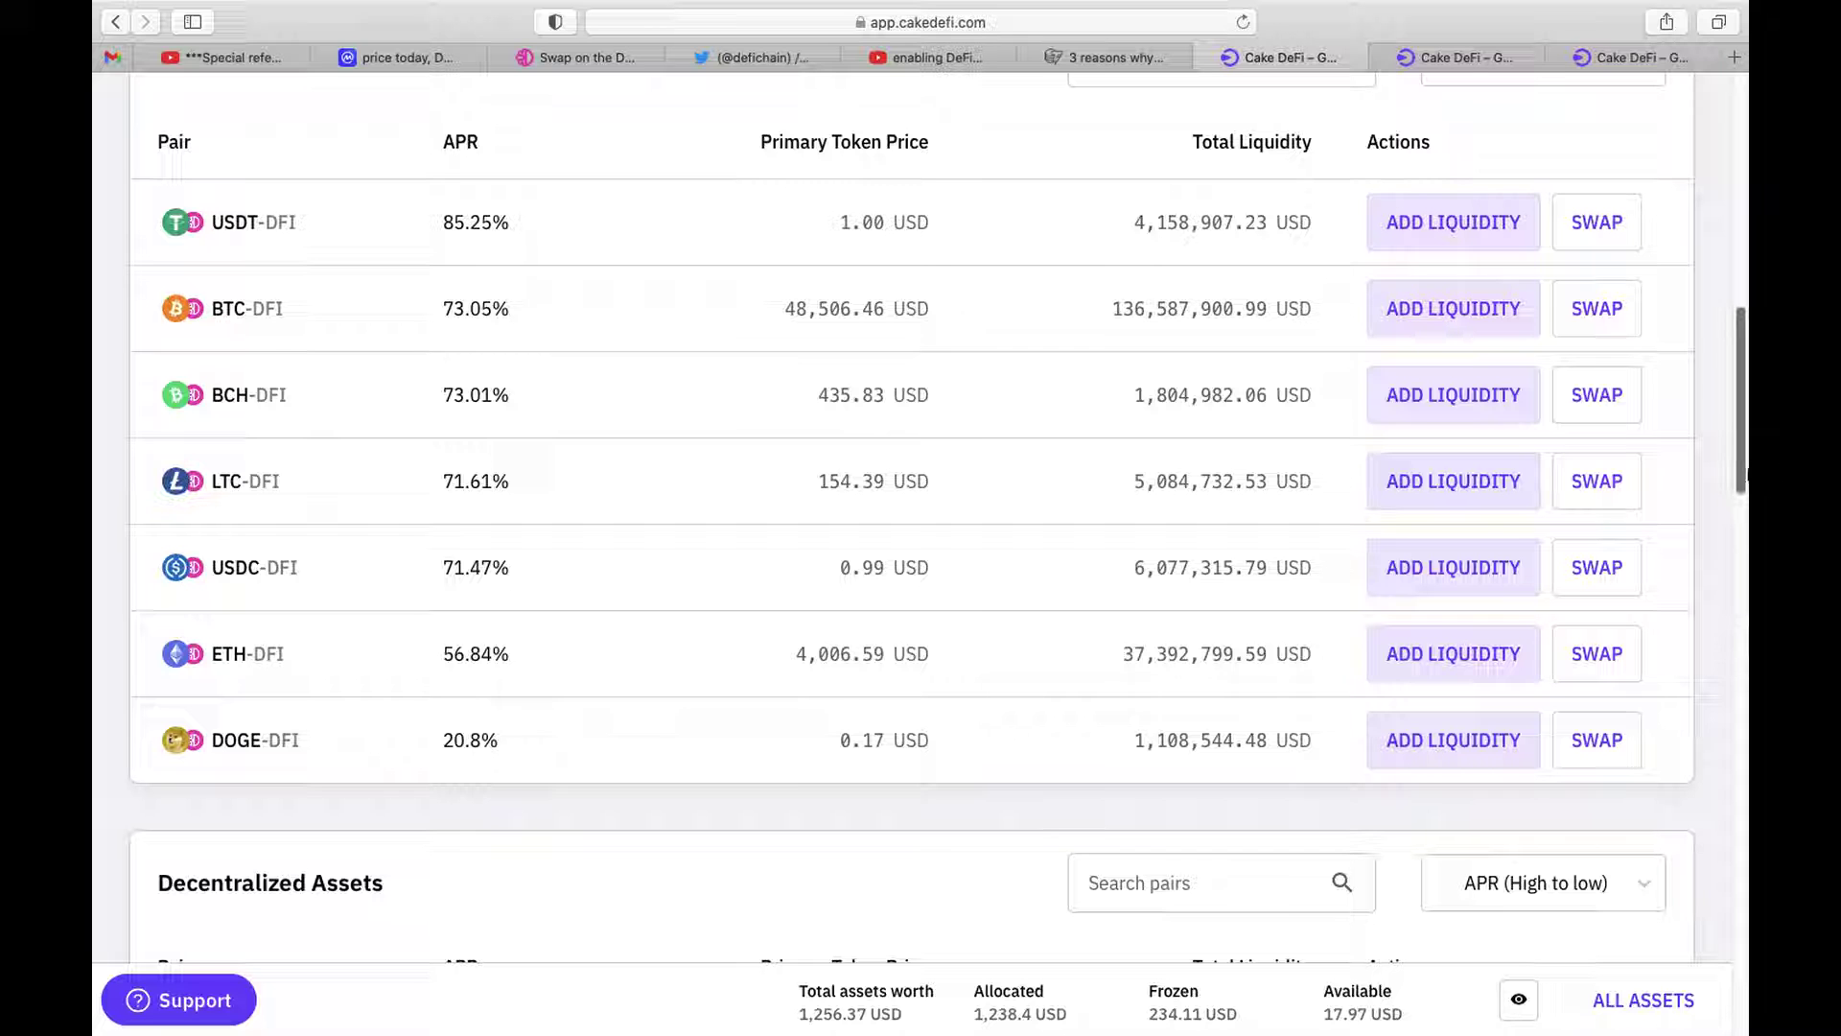
pyautogui.moveTo(1746, 479)
pyautogui.mouseDown()
pyautogui.moveTo(1743, 575)
pyautogui.moveTo(1744, 95)
pyautogui.mouseUp()
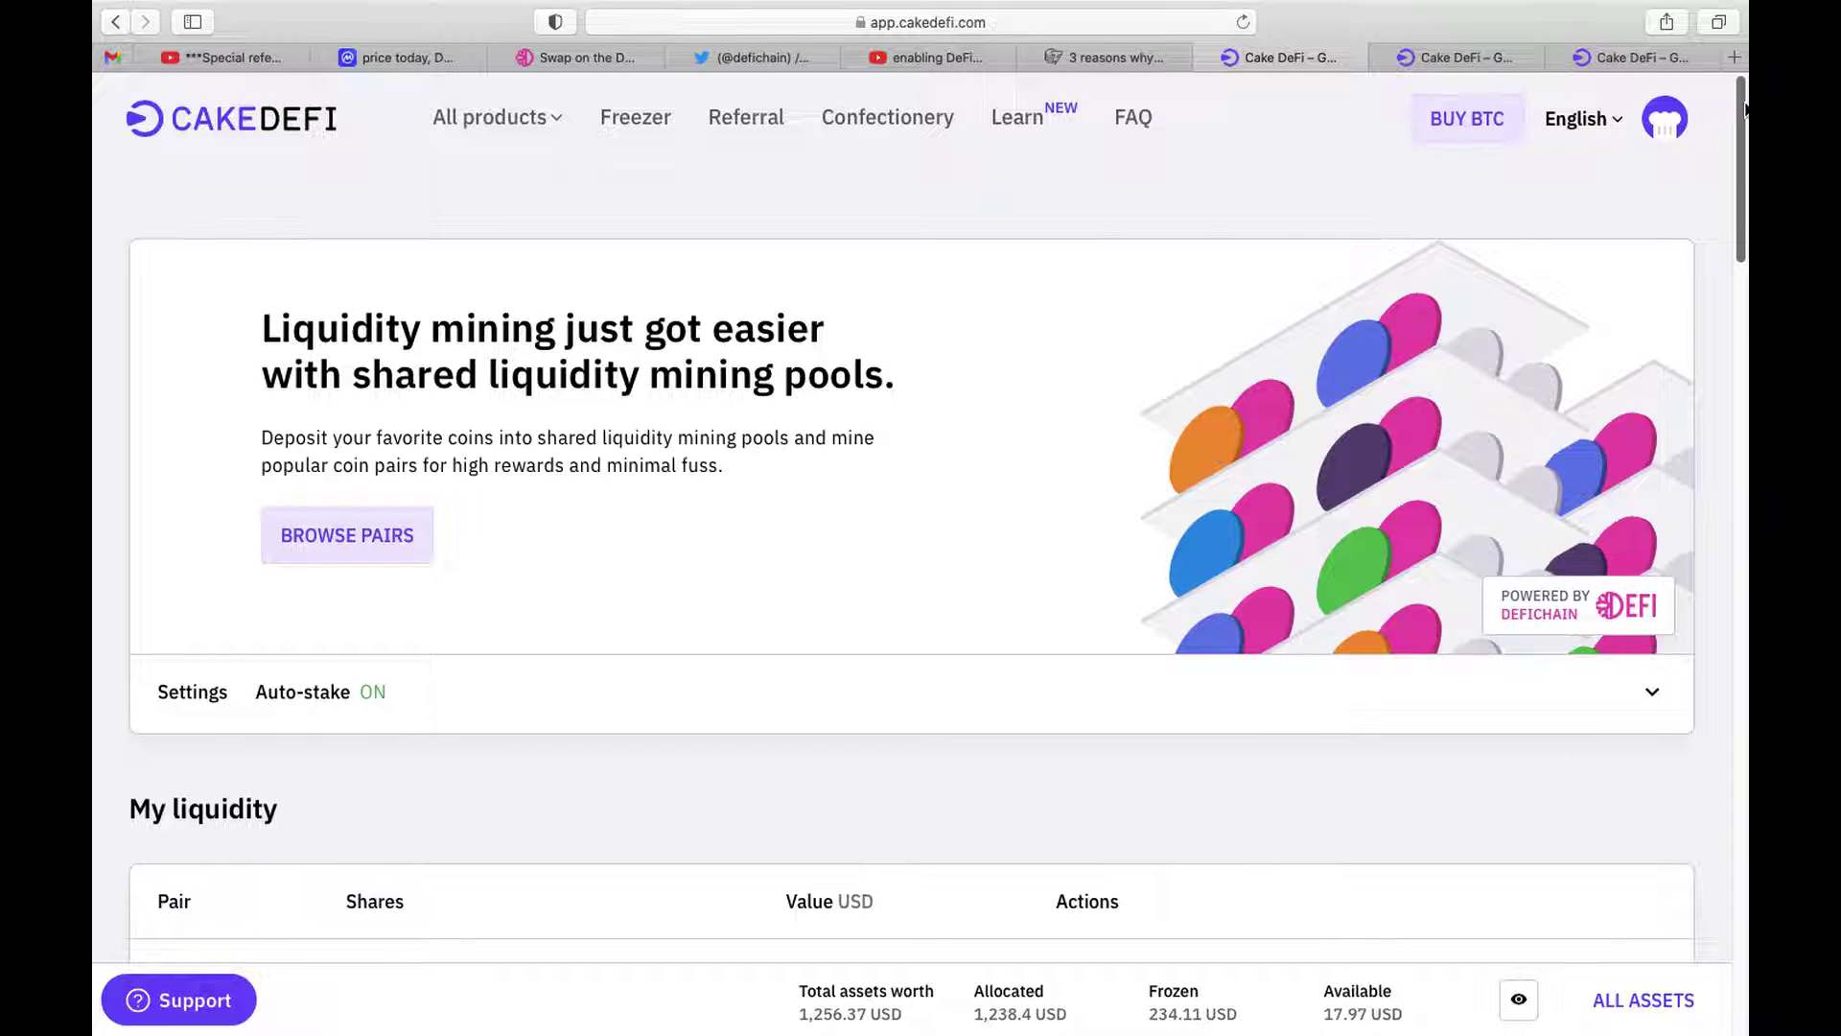
# Switch to the second Cake DeFi tab, Lending, with BTC, ETH, USDC and USDT batches
pyautogui.click(1438, 46)
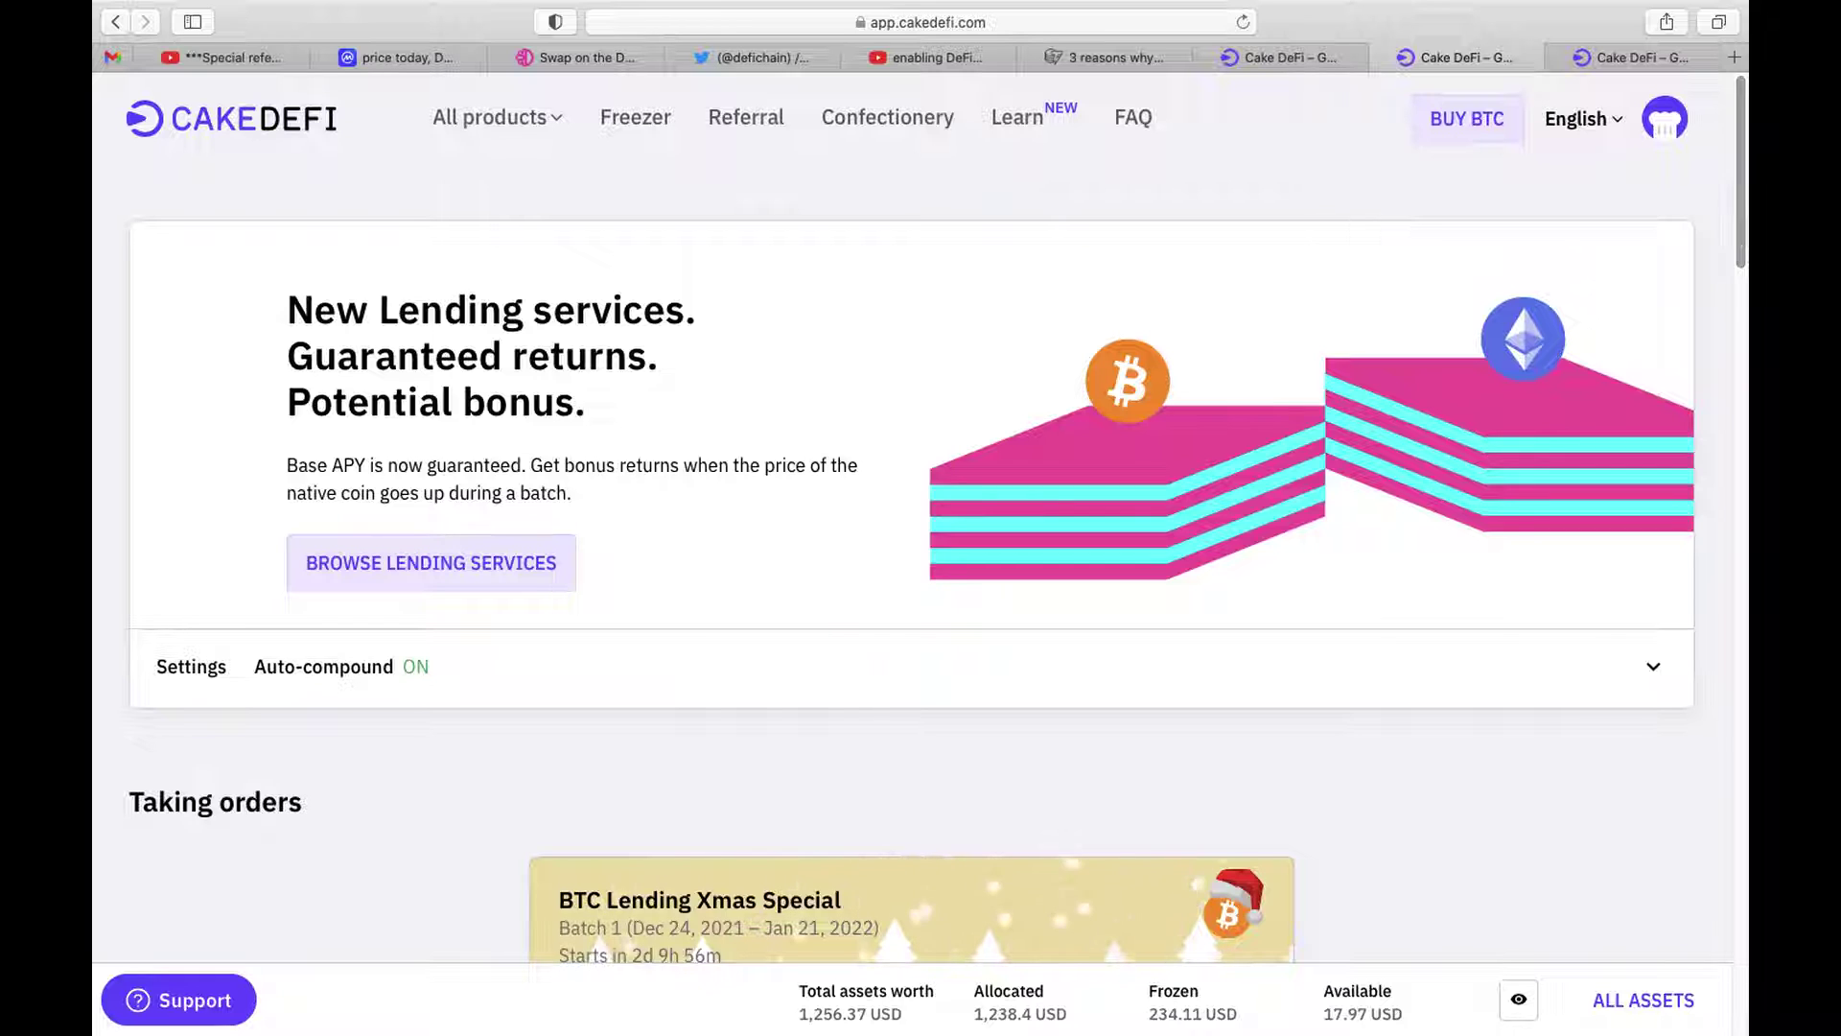
pyautogui.moveTo(1737, 242); pyautogui.dragTo(1739, 307)
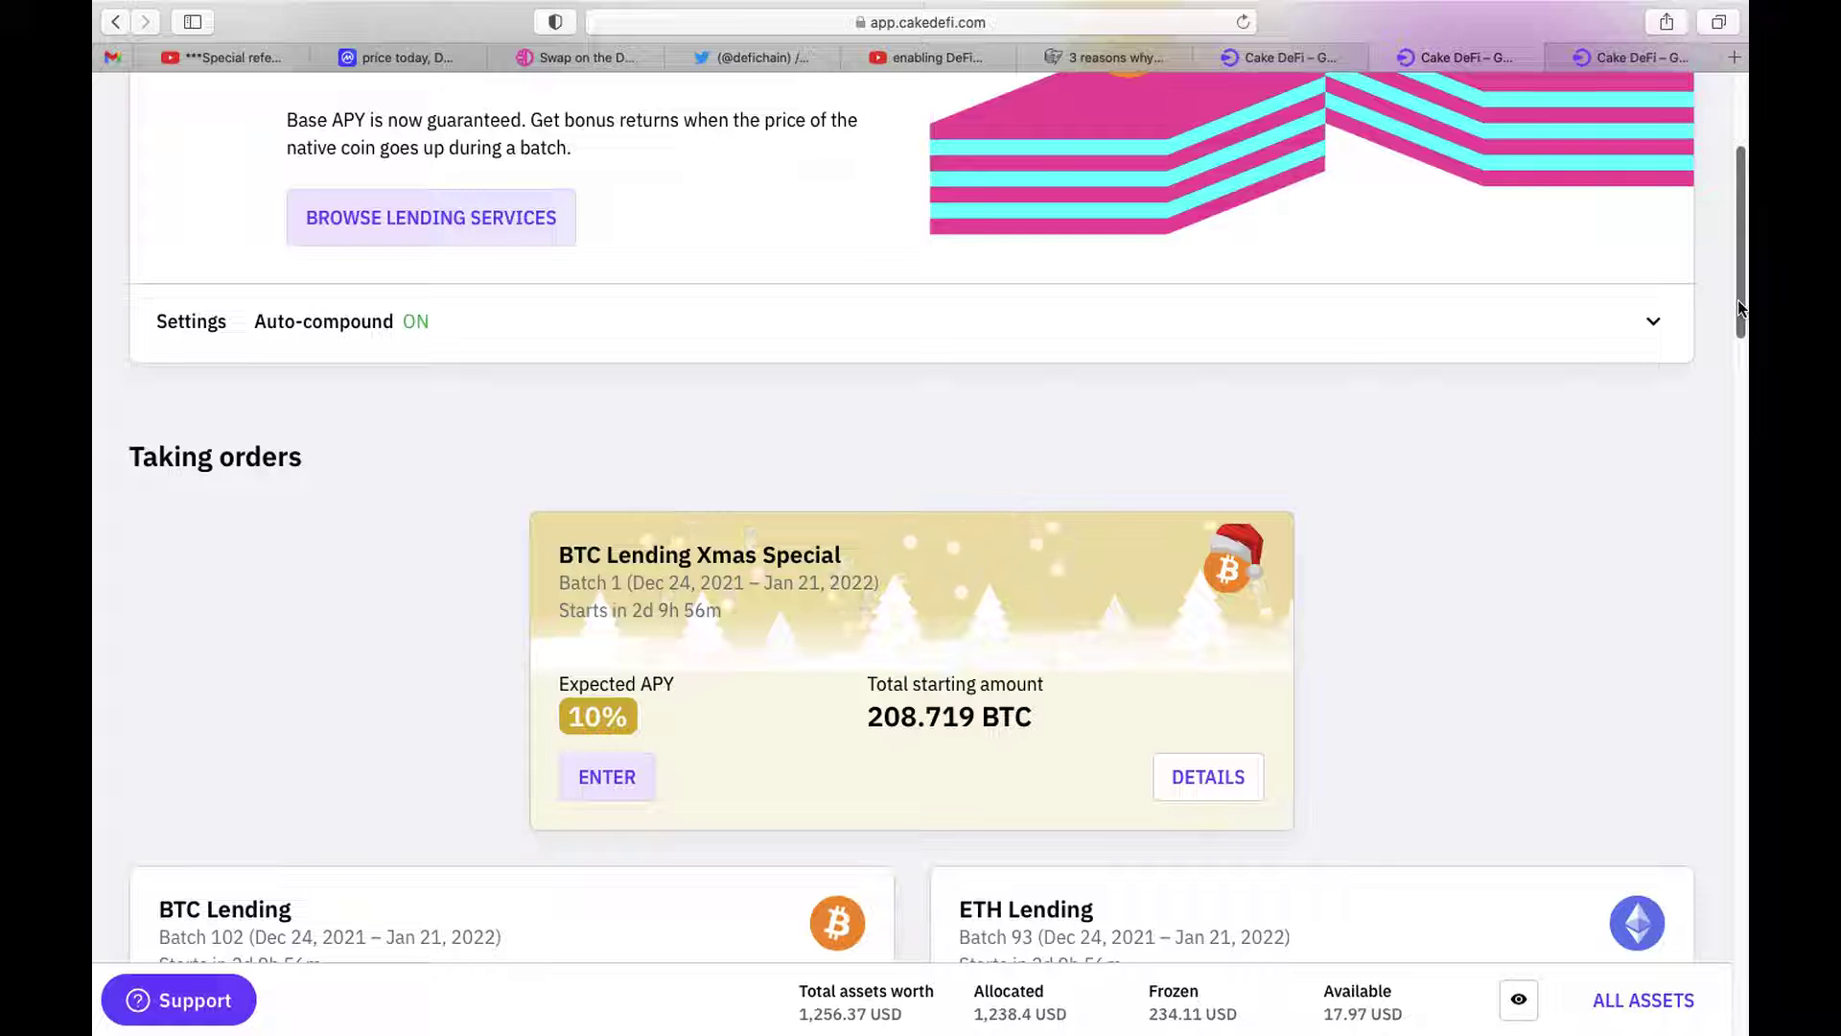
pyautogui.scroll(-5, 1747, 295)
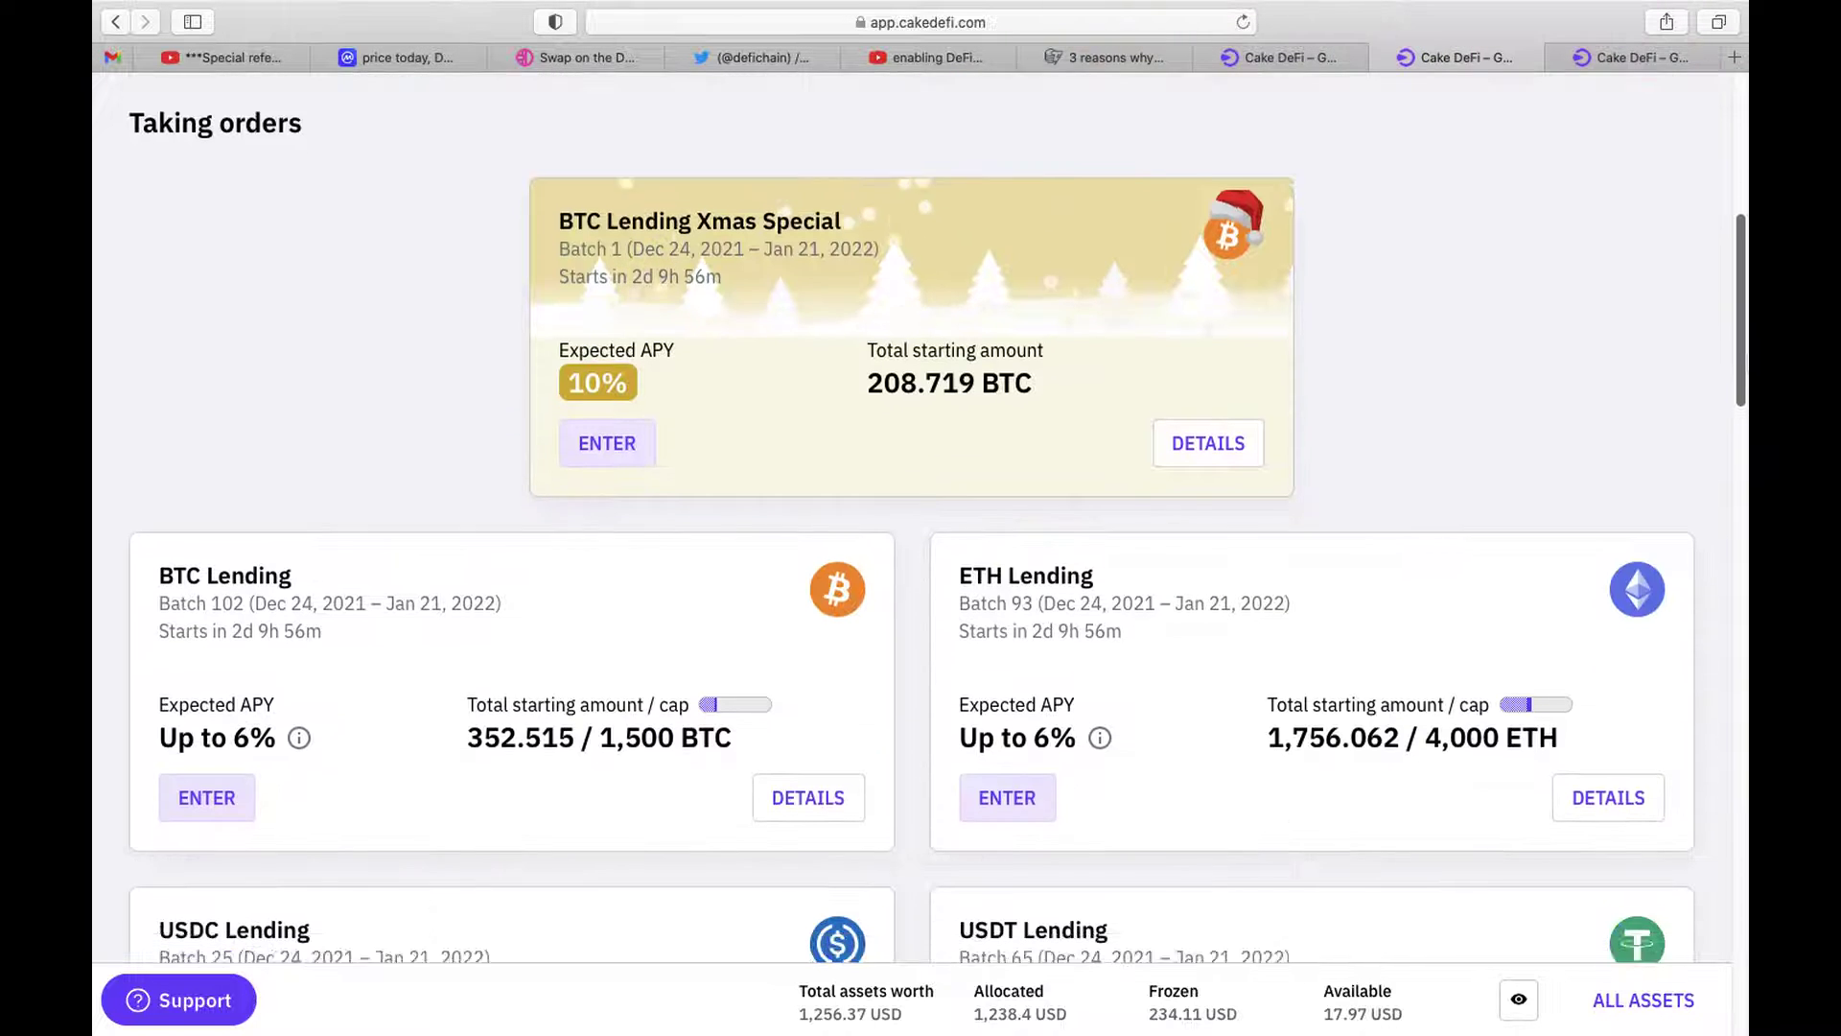
pyautogui.scroll(-3, 921, 518)
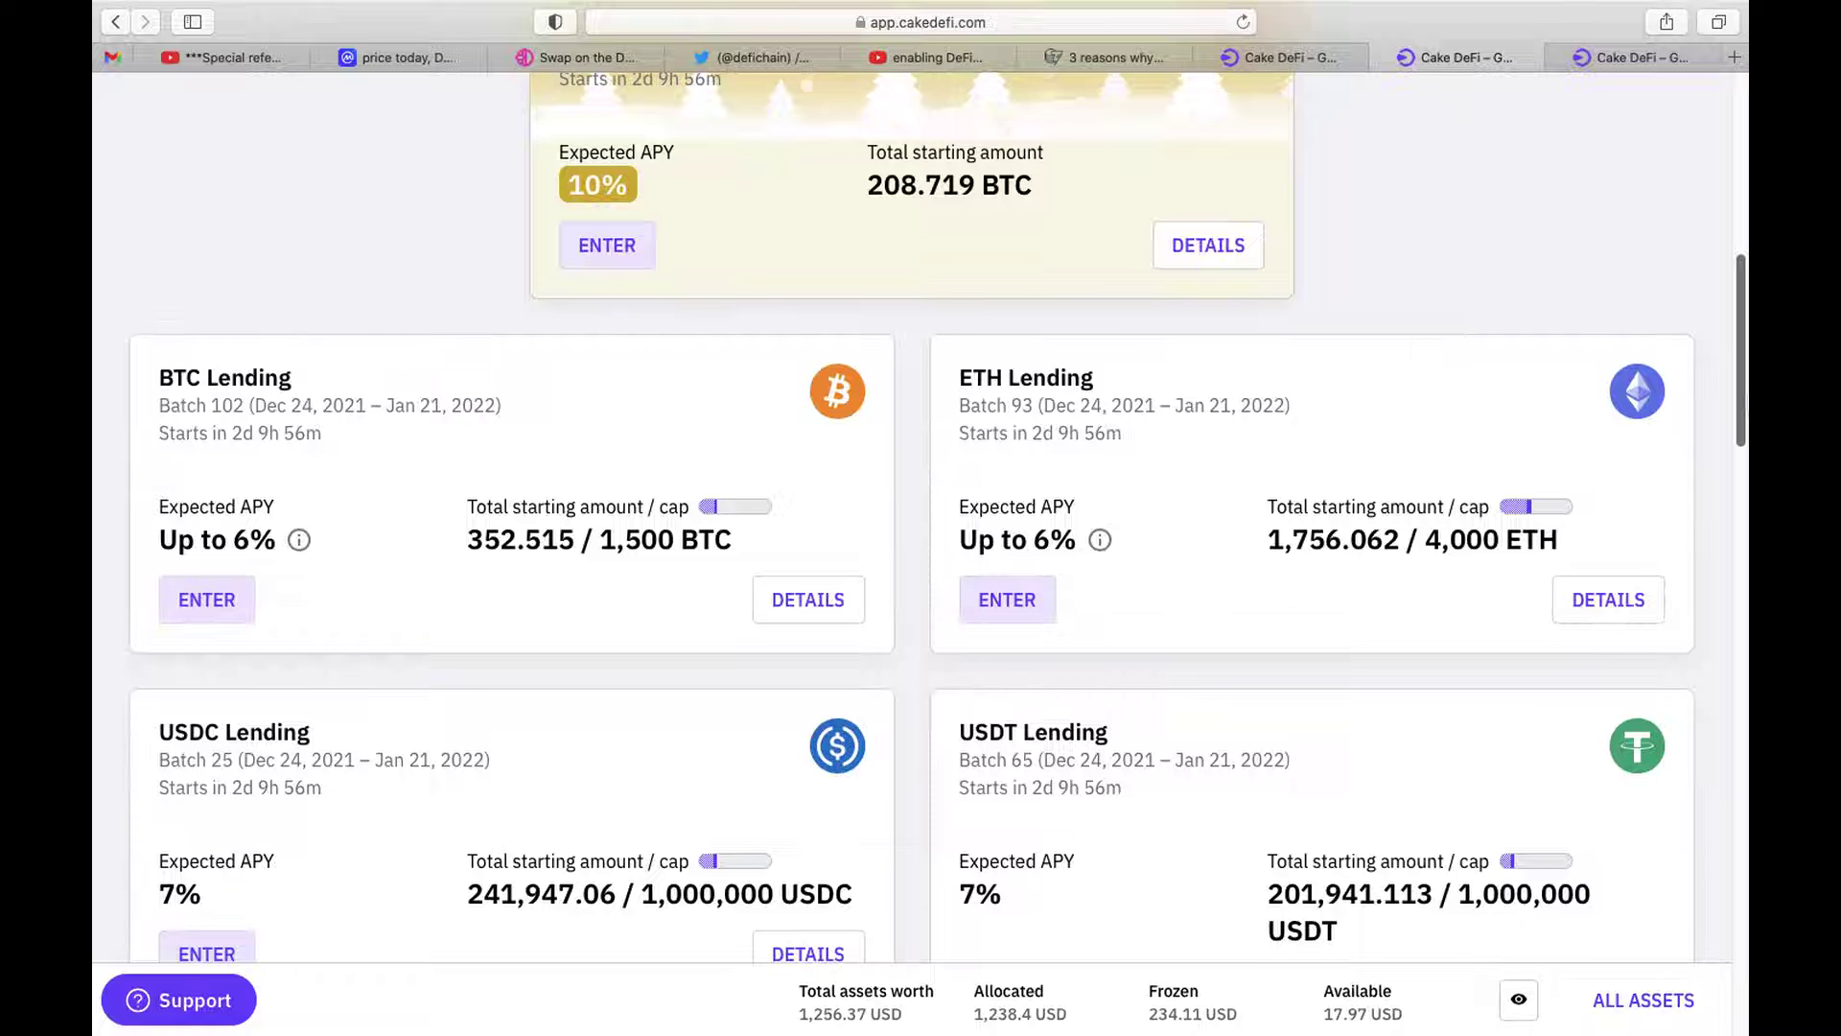
pyautogui.scroll(-1, 922, 519)
pyautogui.scroll(-2, 920, 518)
pyautogui.scroll(-1, 921, 518)
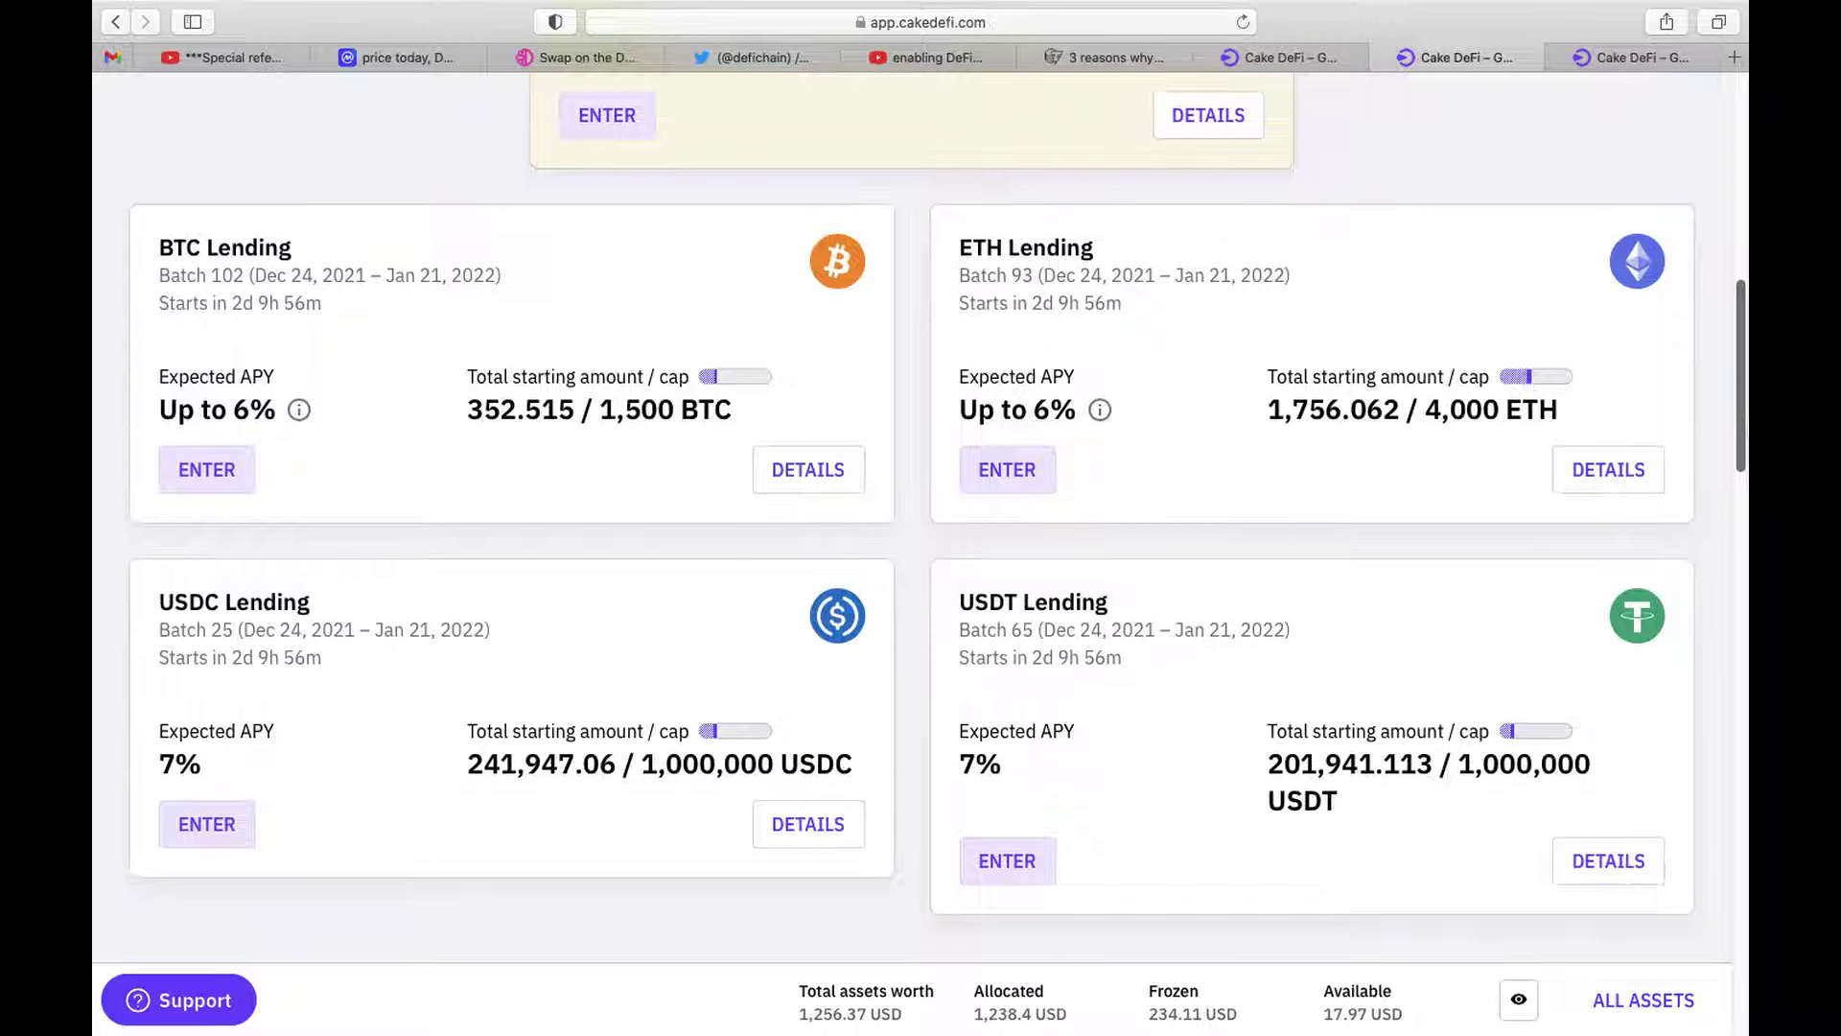
pyautogui.scroll(-1, 937, 496)
pyautogui.scroll(-1, 937, 496)
pyautogui.scroll(-1, 921, 519)
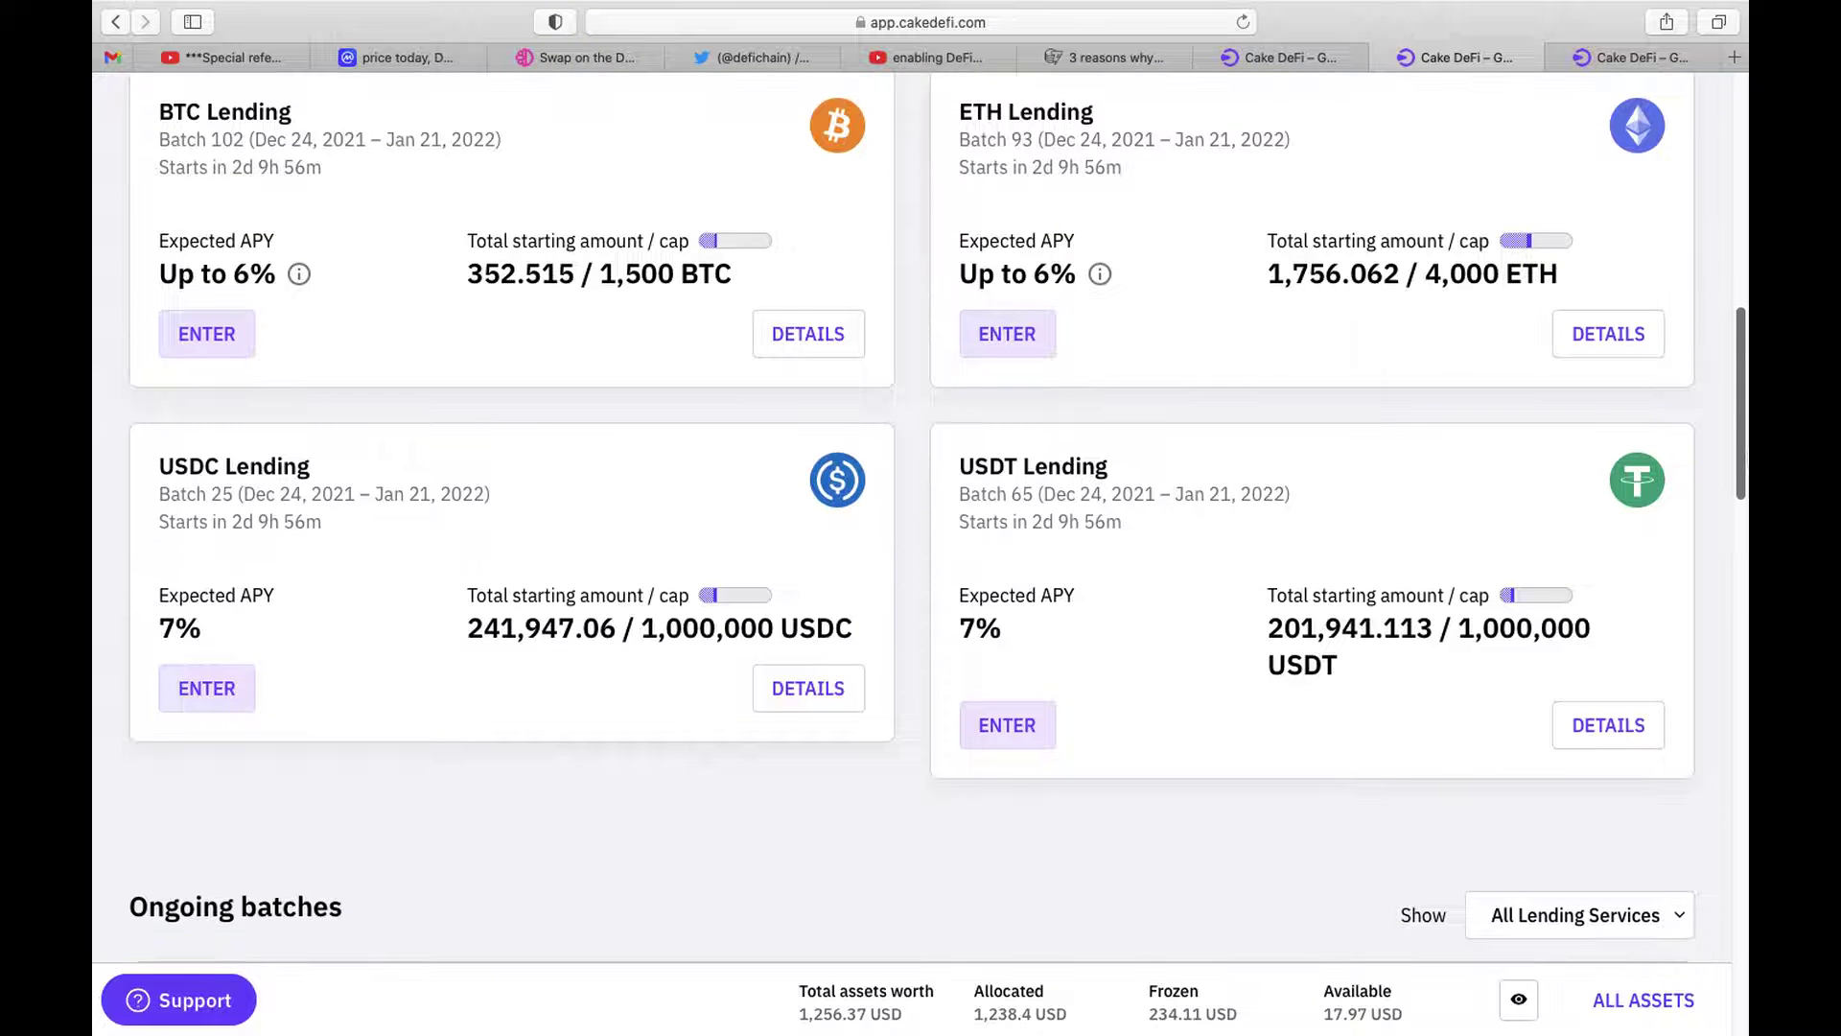
# Switch to the third Cake DeFi tab, Staking, showing DFI and Dash pools
pyautogui.click(1638, 58)
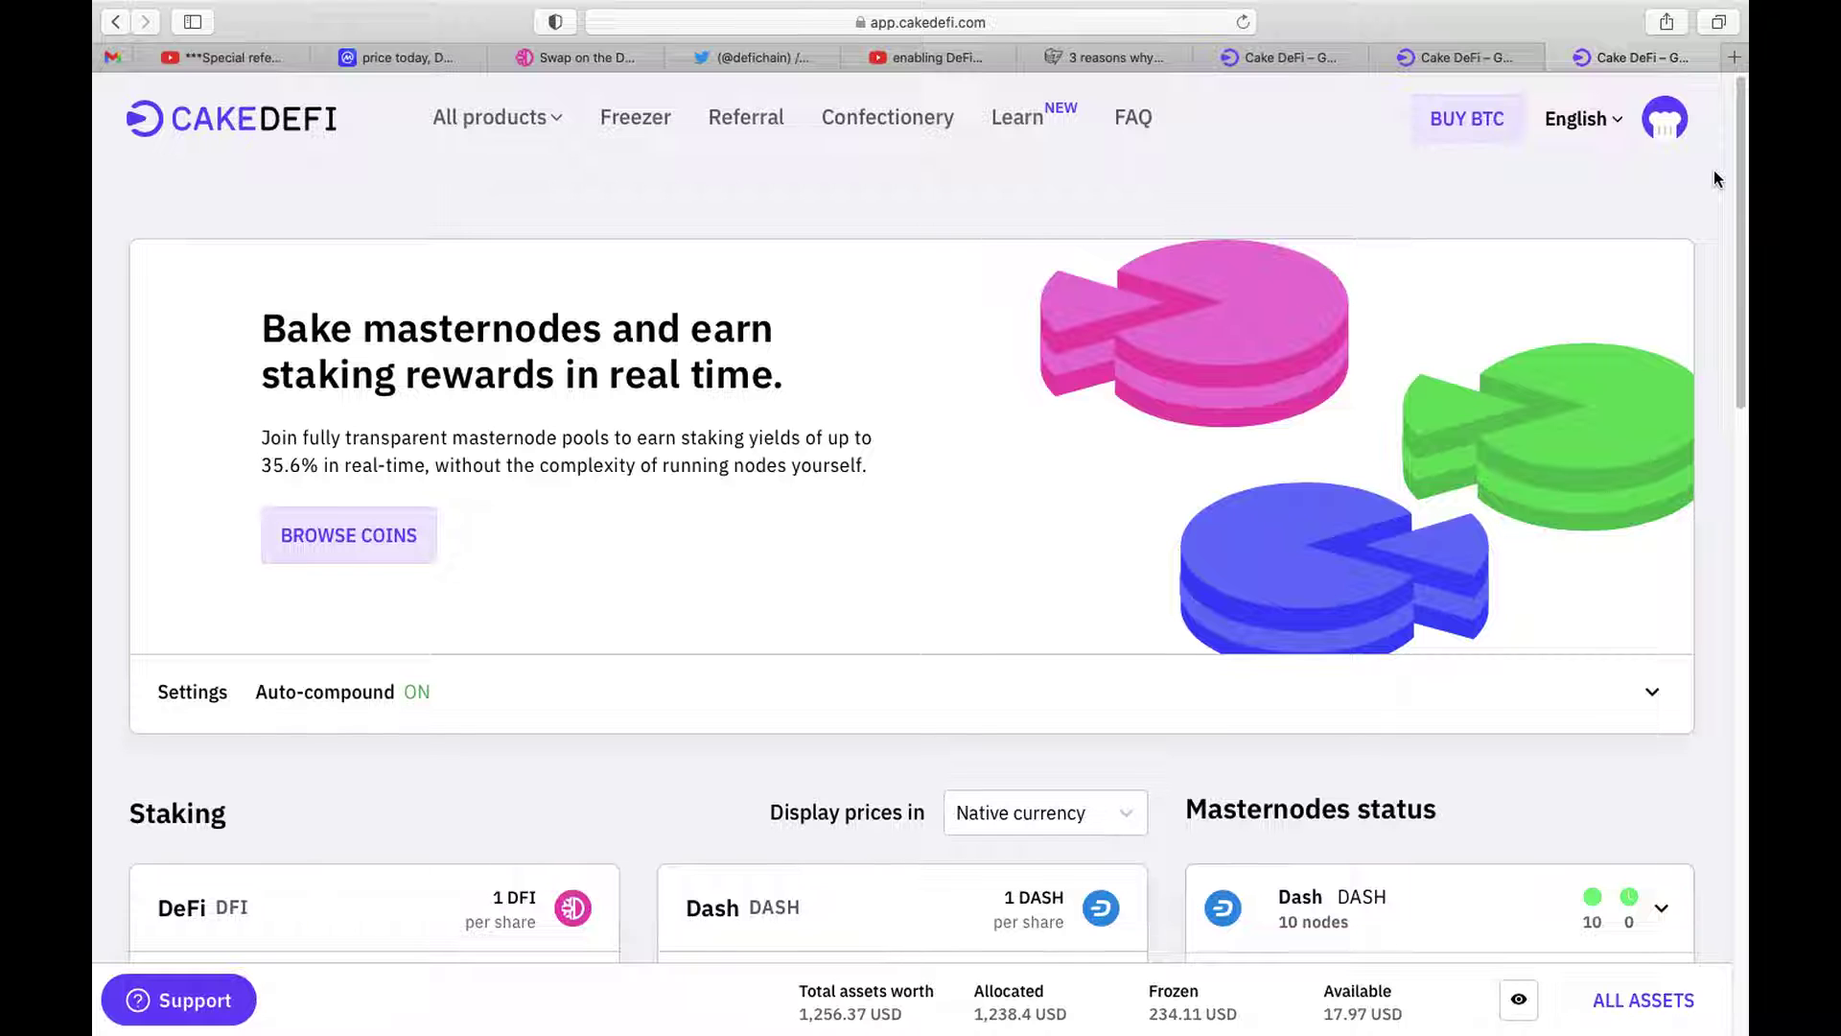
pyautogui.scroll(-3, 1714, 170)
pyautogui.scroll(-4, 921, 518)
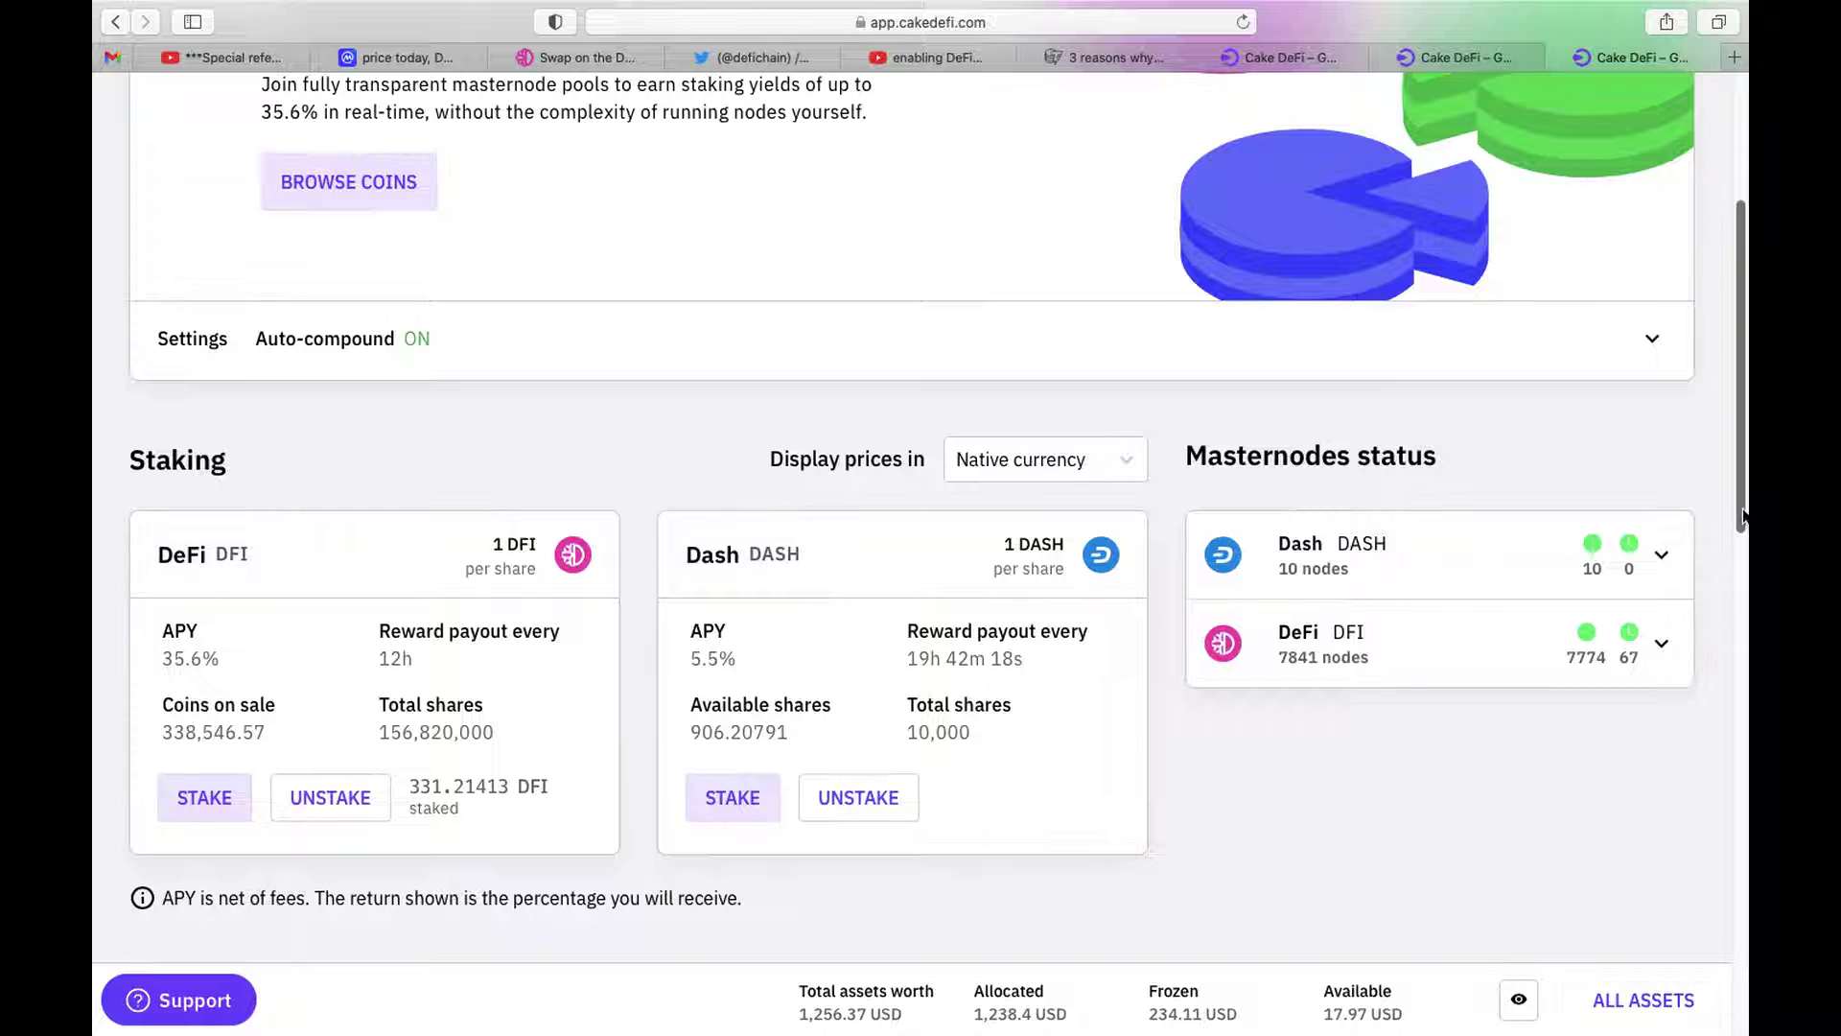
pyautogui.moveTo(1740, 539); pyautogui.dragTo(1741, 611)
pyautogui.scroll(-1, 937, 518)
pyautogui.scroll(-1, 937, 519)
pyautogui.scroll(-1, 937, 518)
pyautogui.scroll(-1, 936, 518)
pyautogui.scroll(-1, 1741, 720)
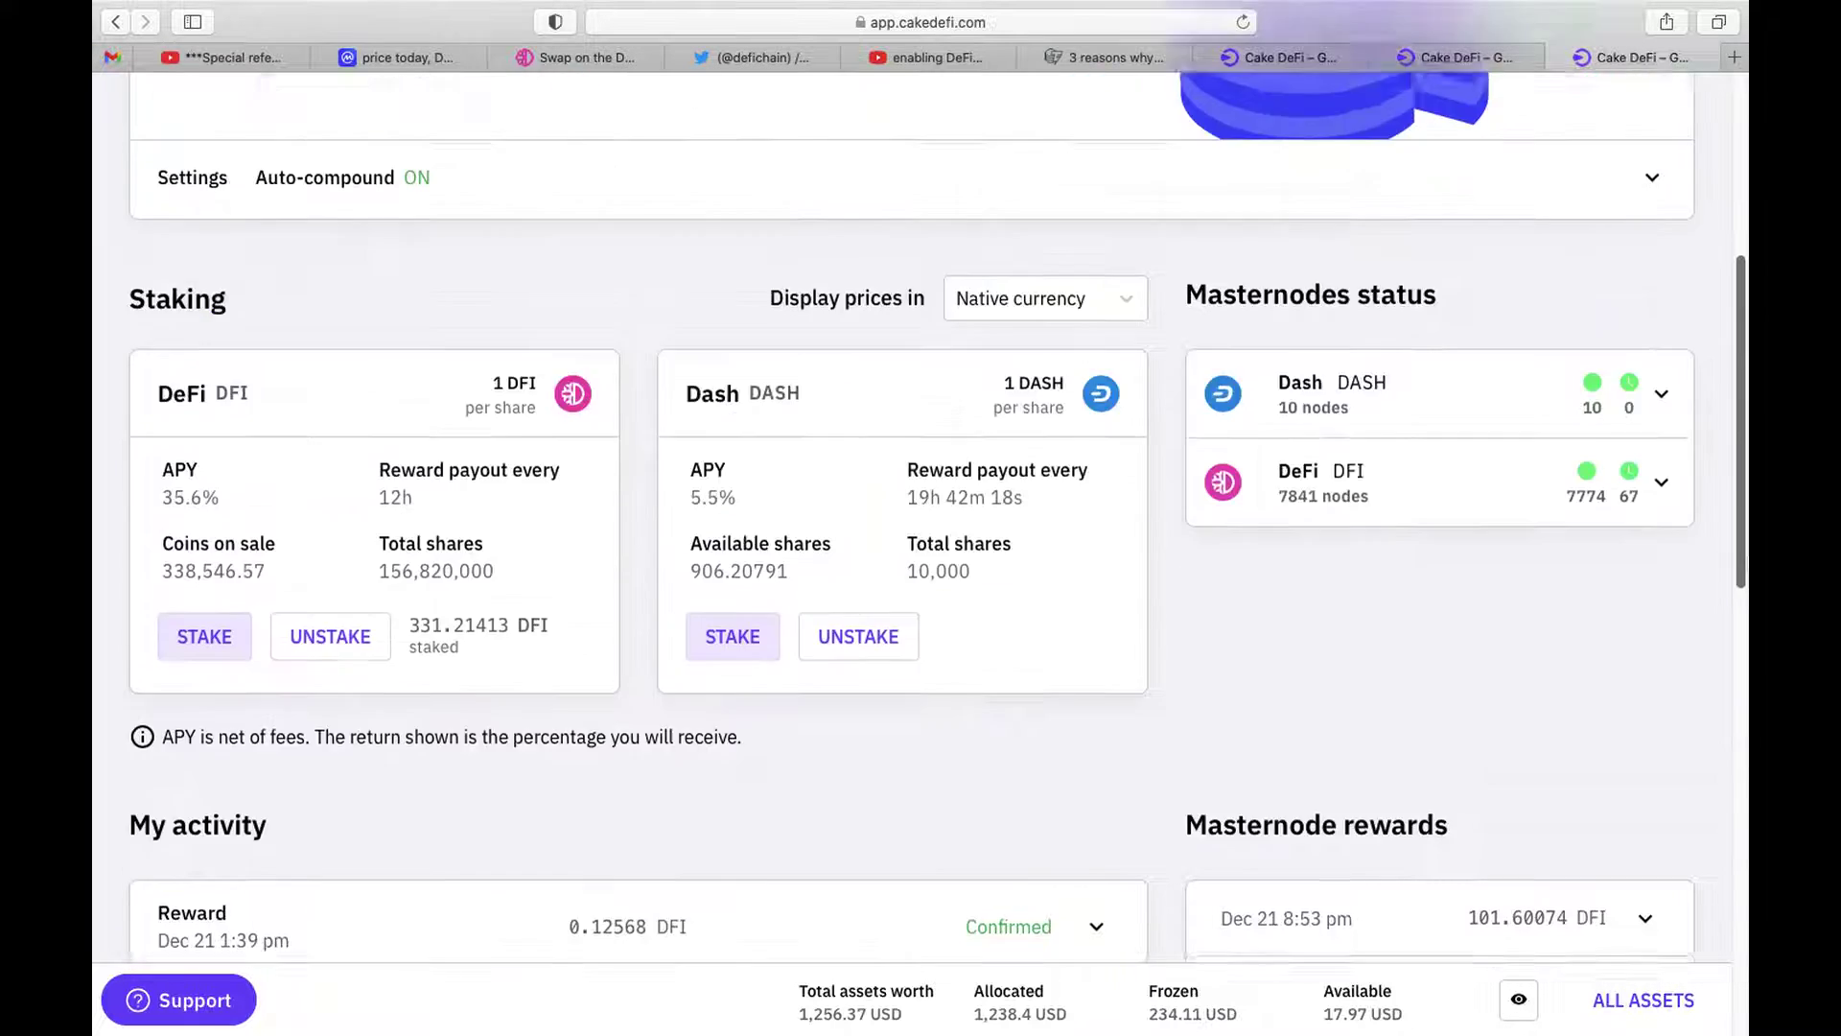
pyautogui.moveTo(1741, 735); pyautogui.dragTo(1738, 189)
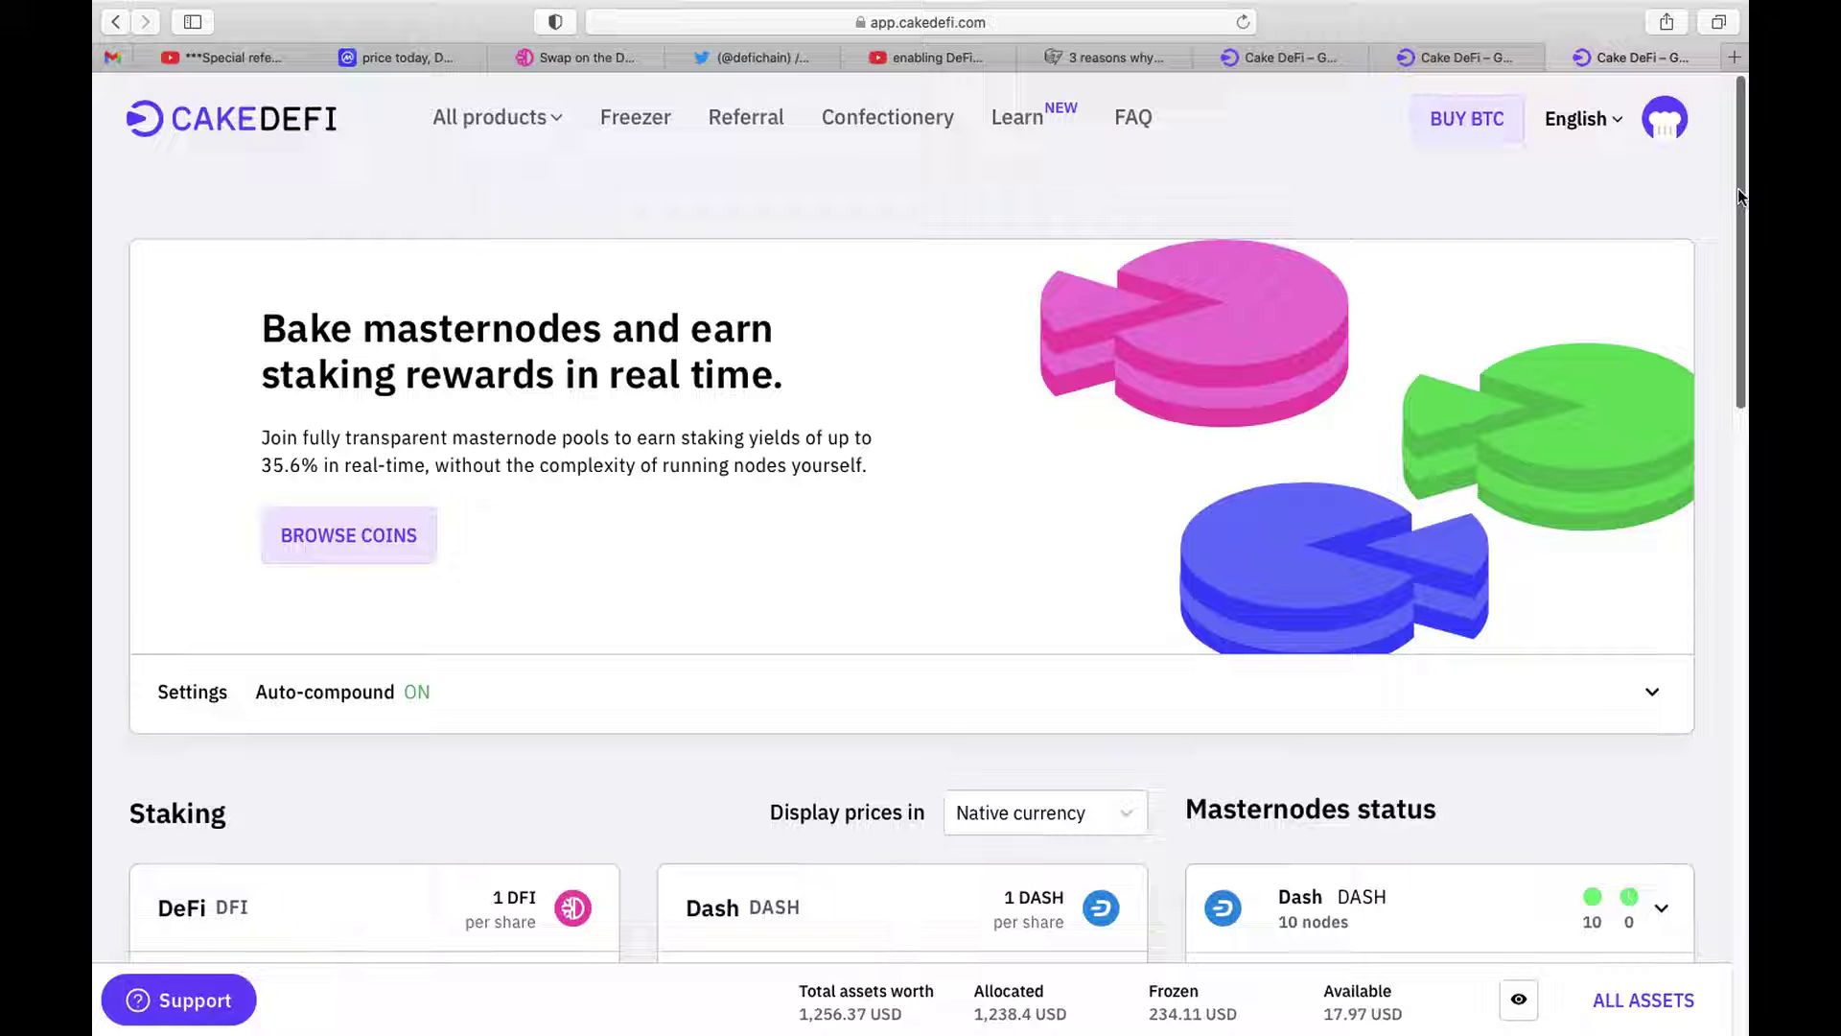
# Go to Balances through the avatar account menu
pyautogui.click(1658, 130)
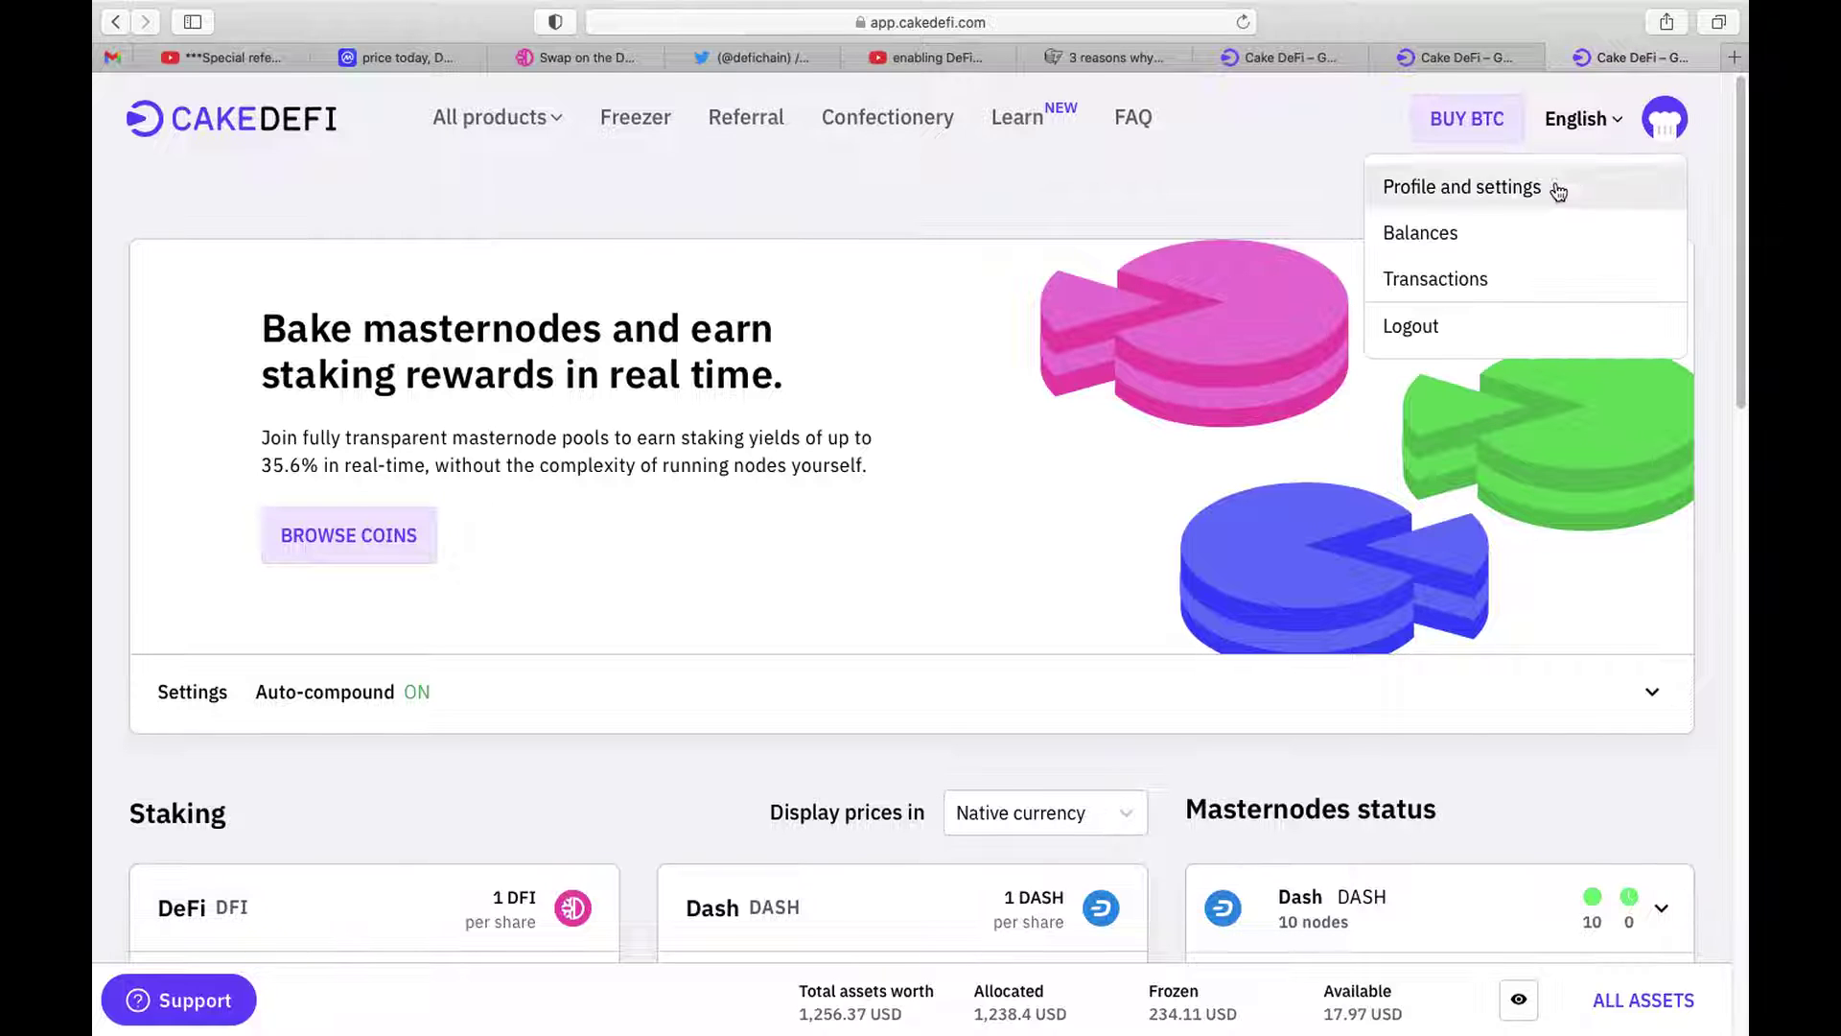
pyautogui.click(1460, 238)
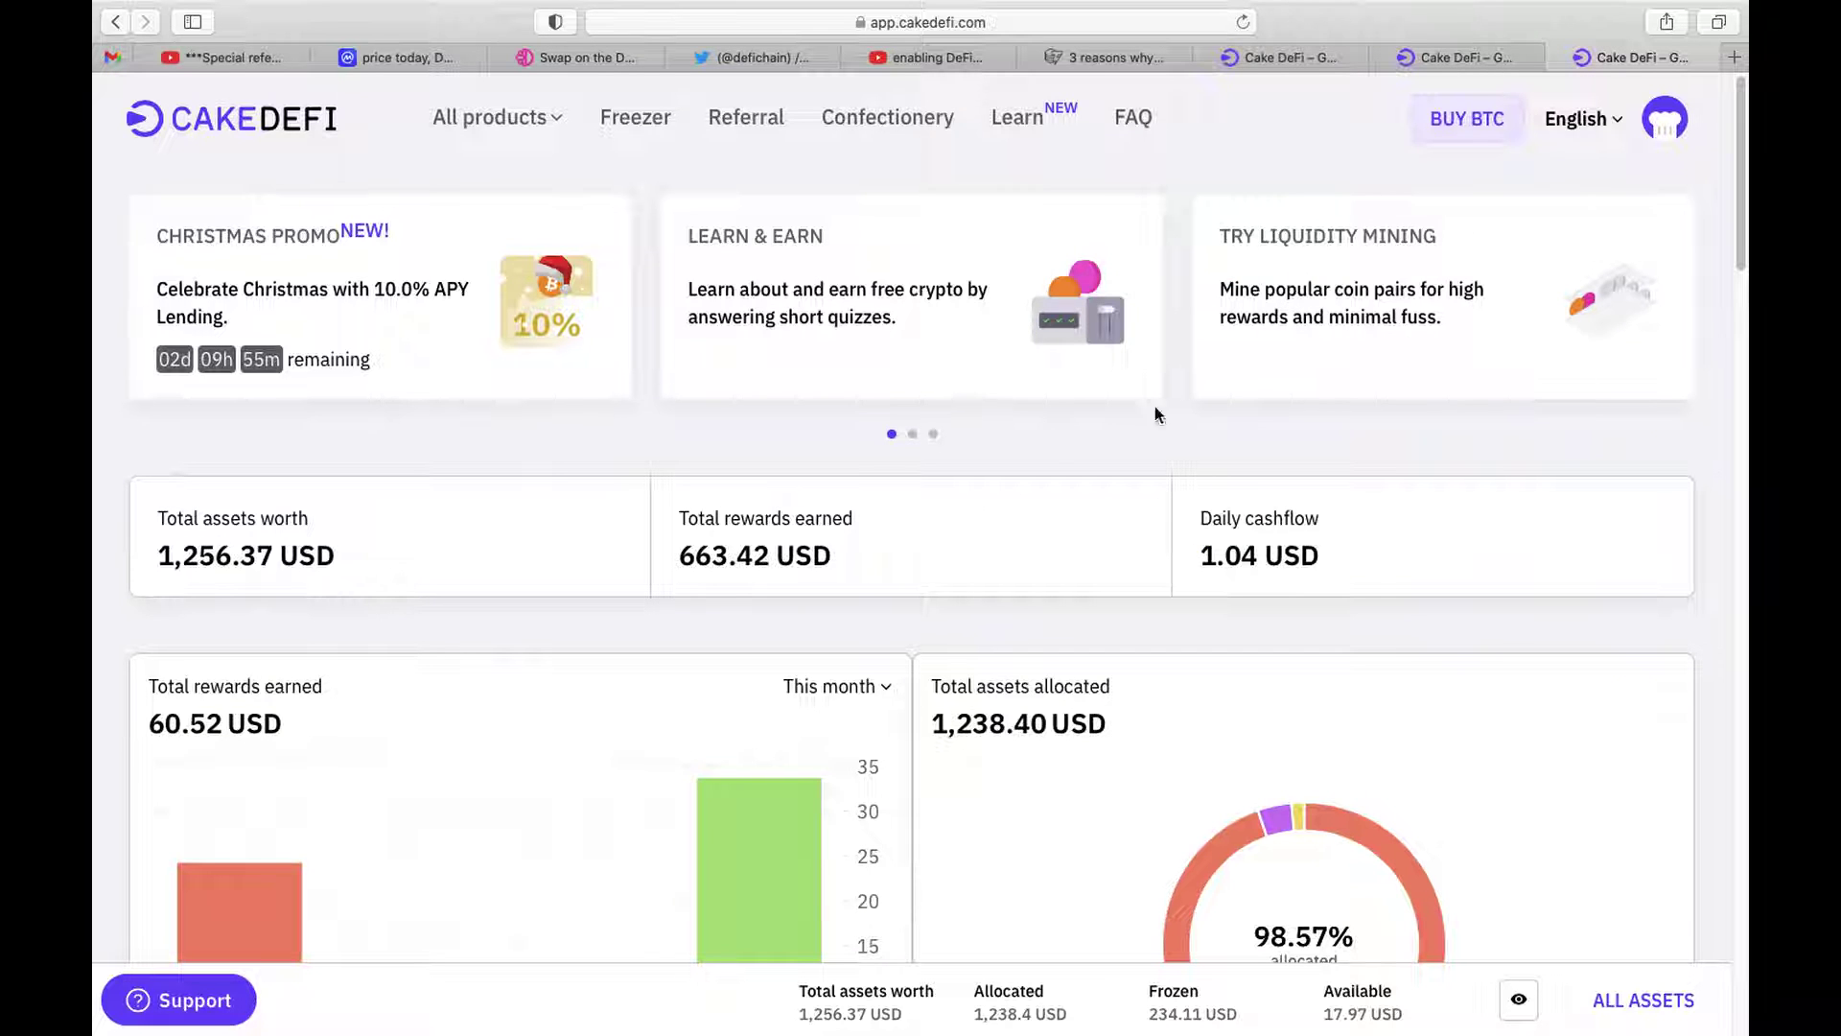
pyautogui.scroll(-5, 1738, 245)
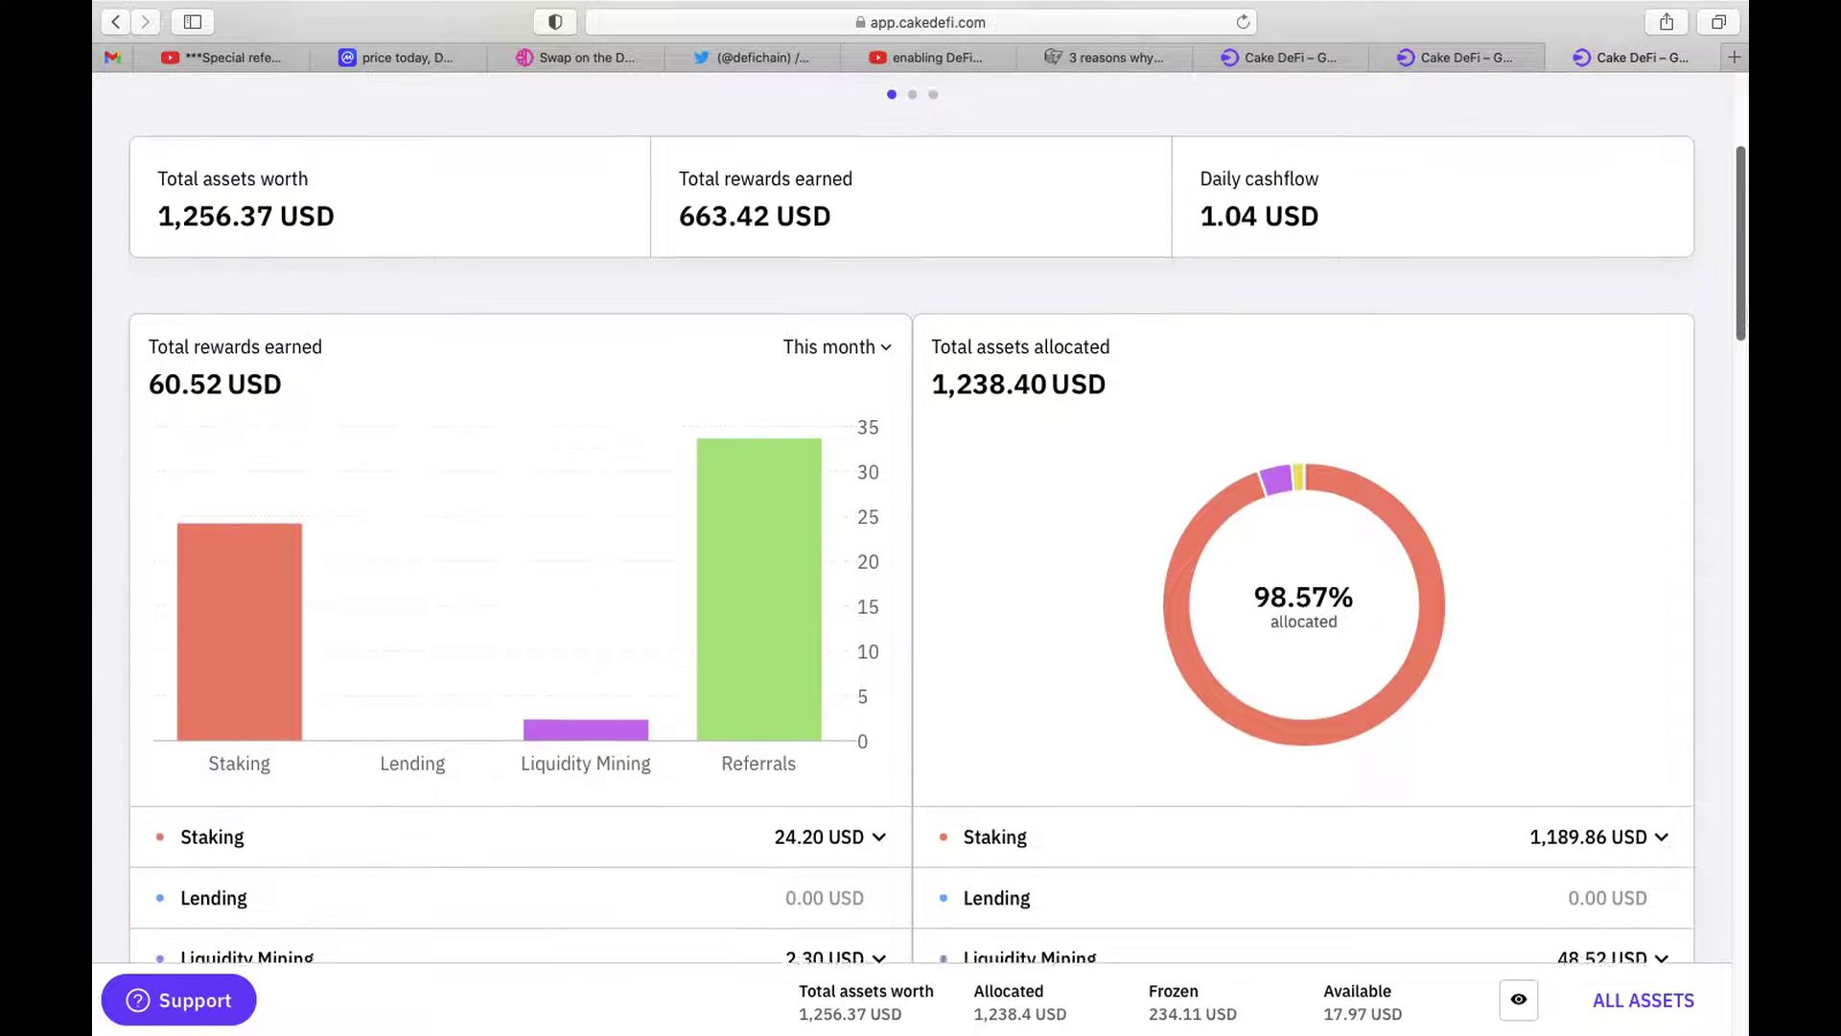
pyautogui.scroll(-5, 912, 513)
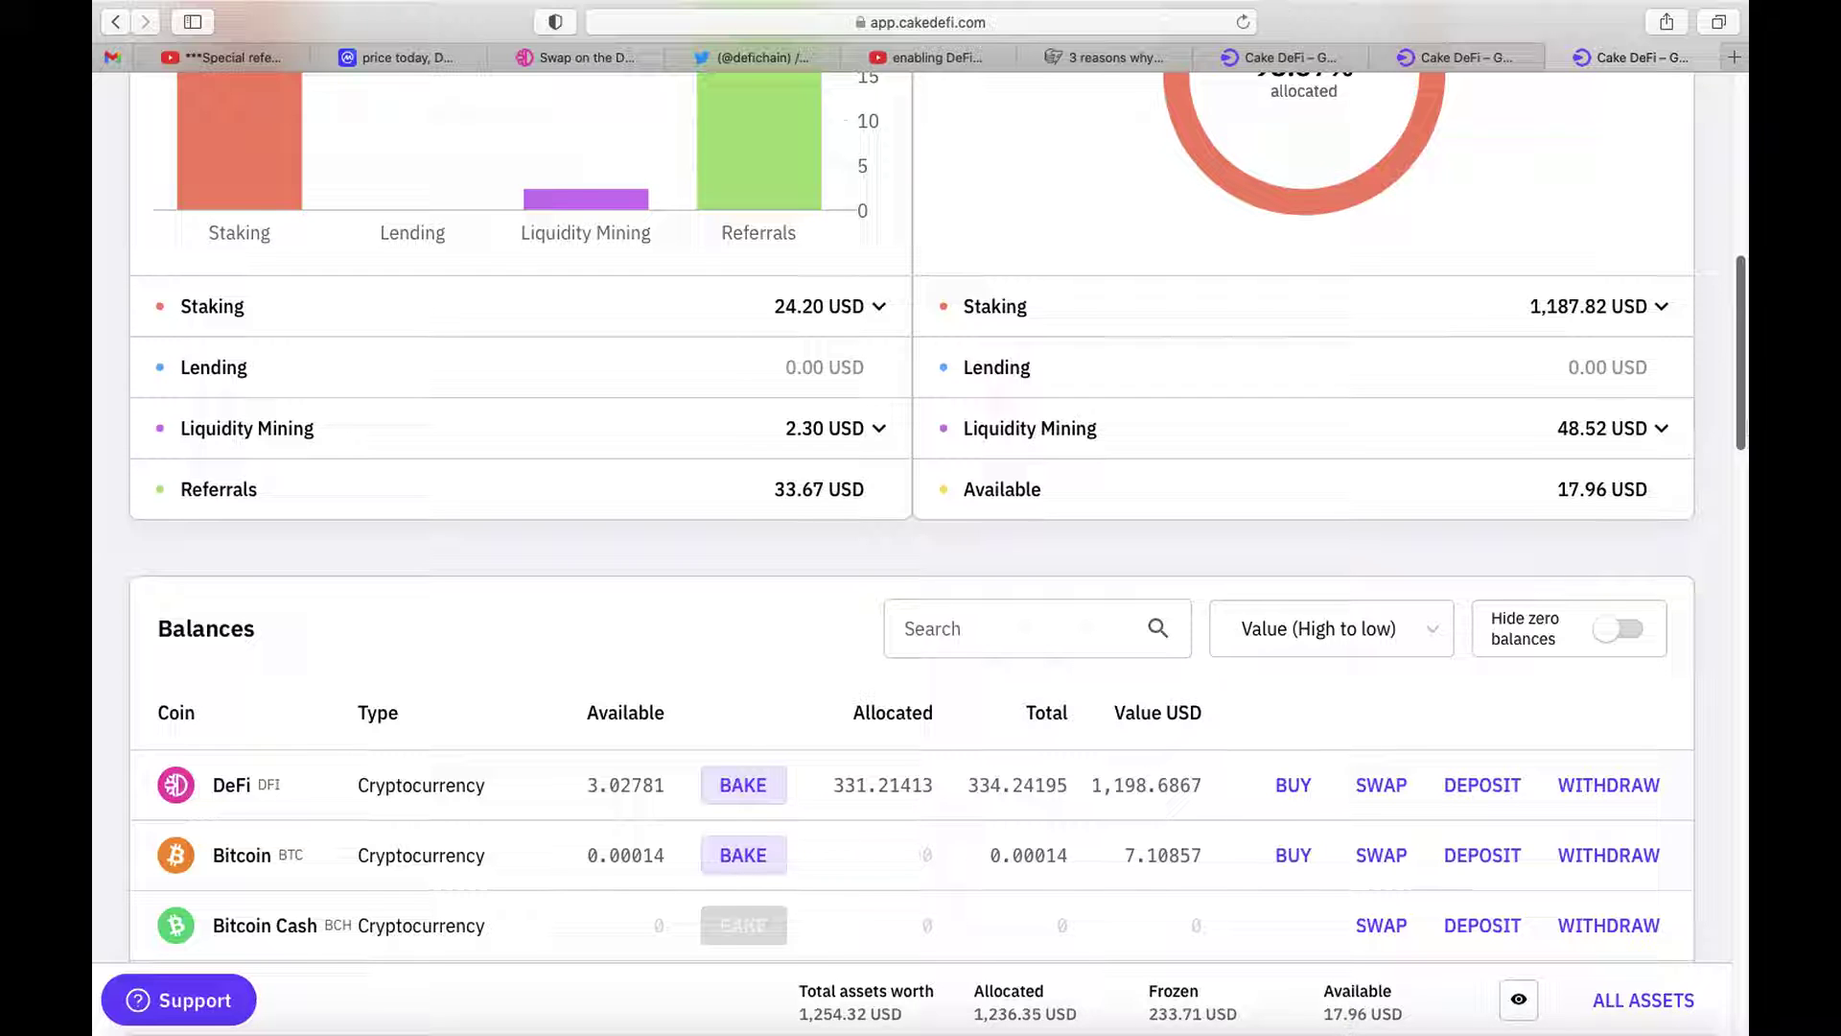
pyautogui.scroll(-1, 1349, 1016)
pyautogui.scroll(-2, 1349, 1015)
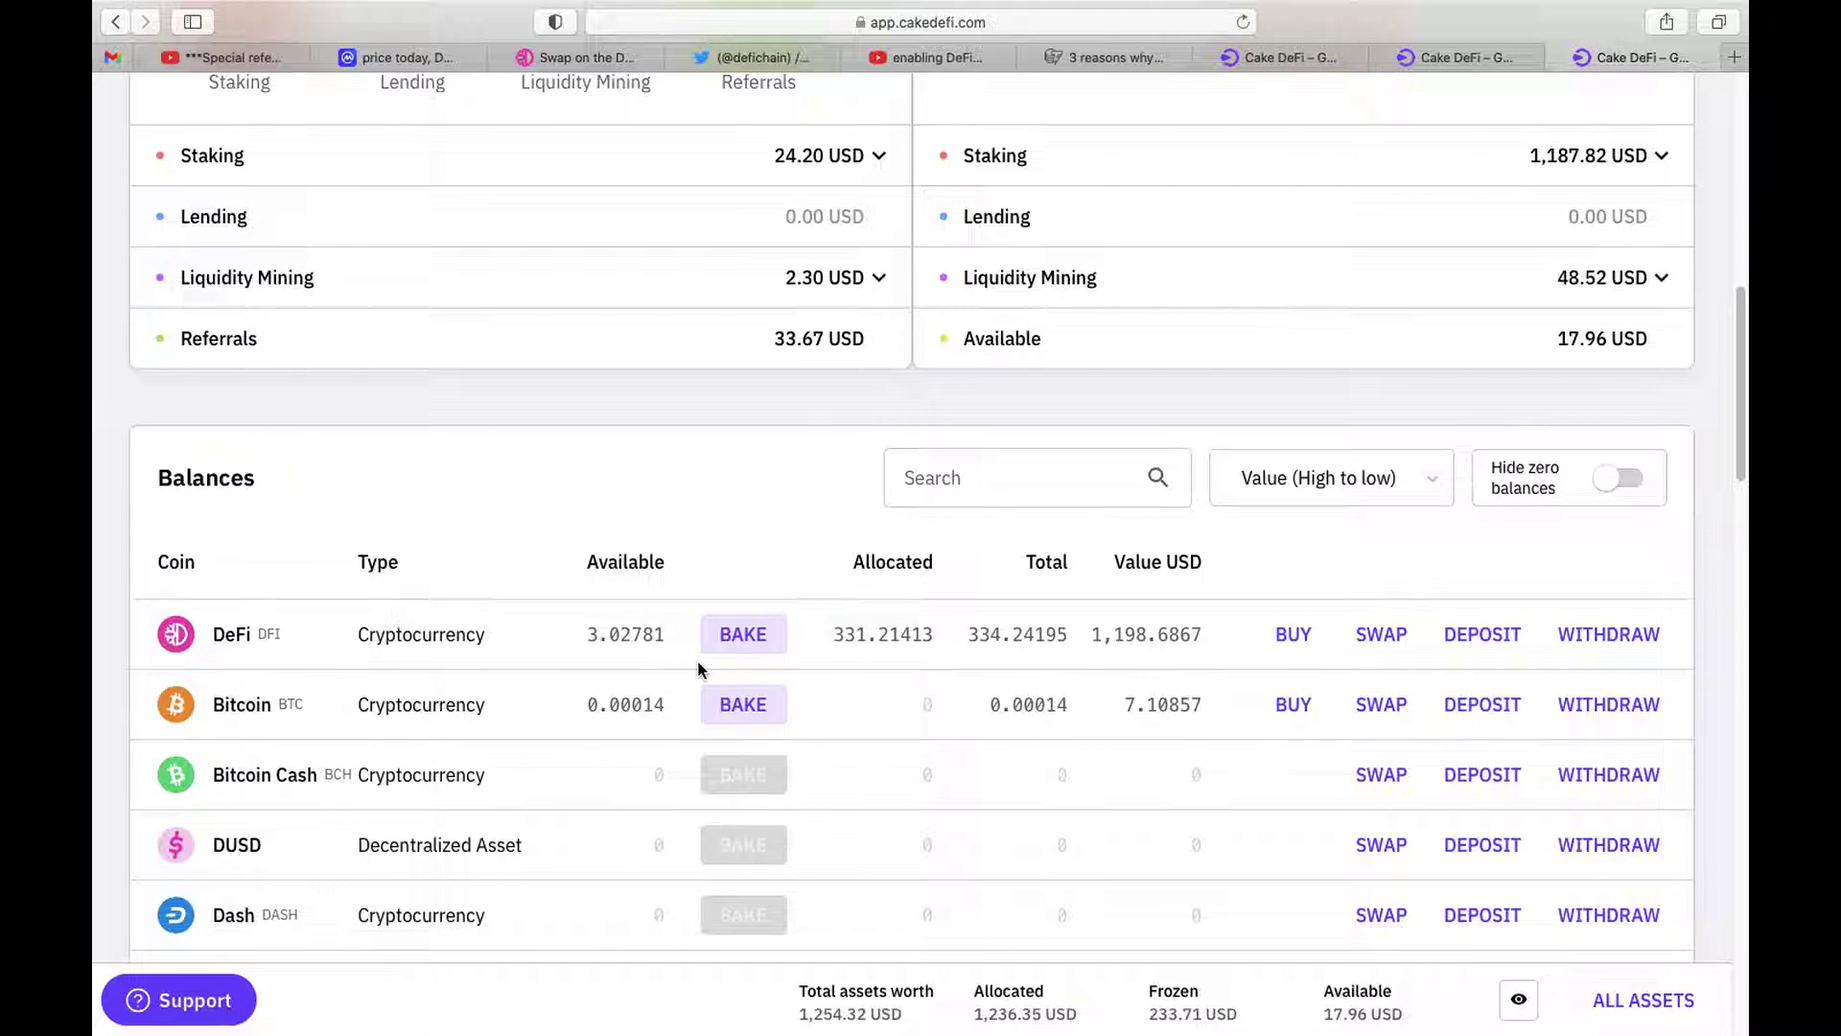
# Stake the MAX 3.02781 DFI via BAKE staking, accepting the terms
pyautogui.click(741, 633)
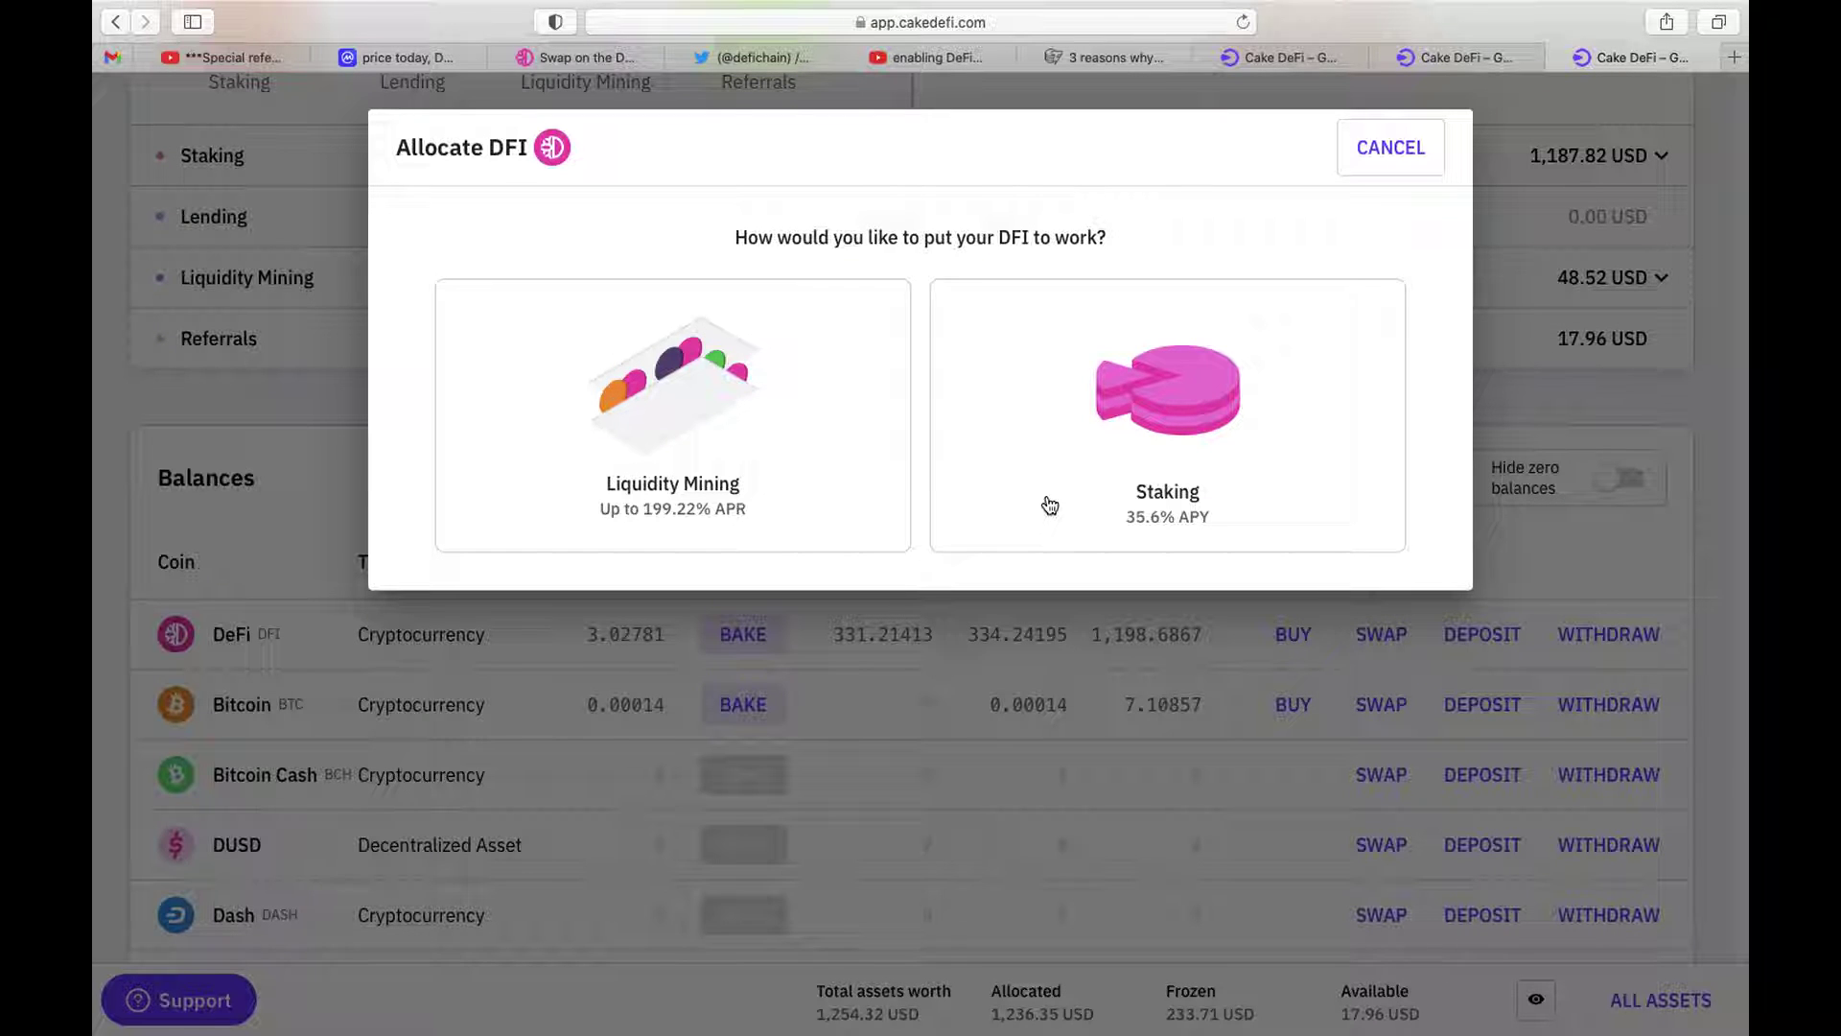
pyautogui.click(1101, 460)
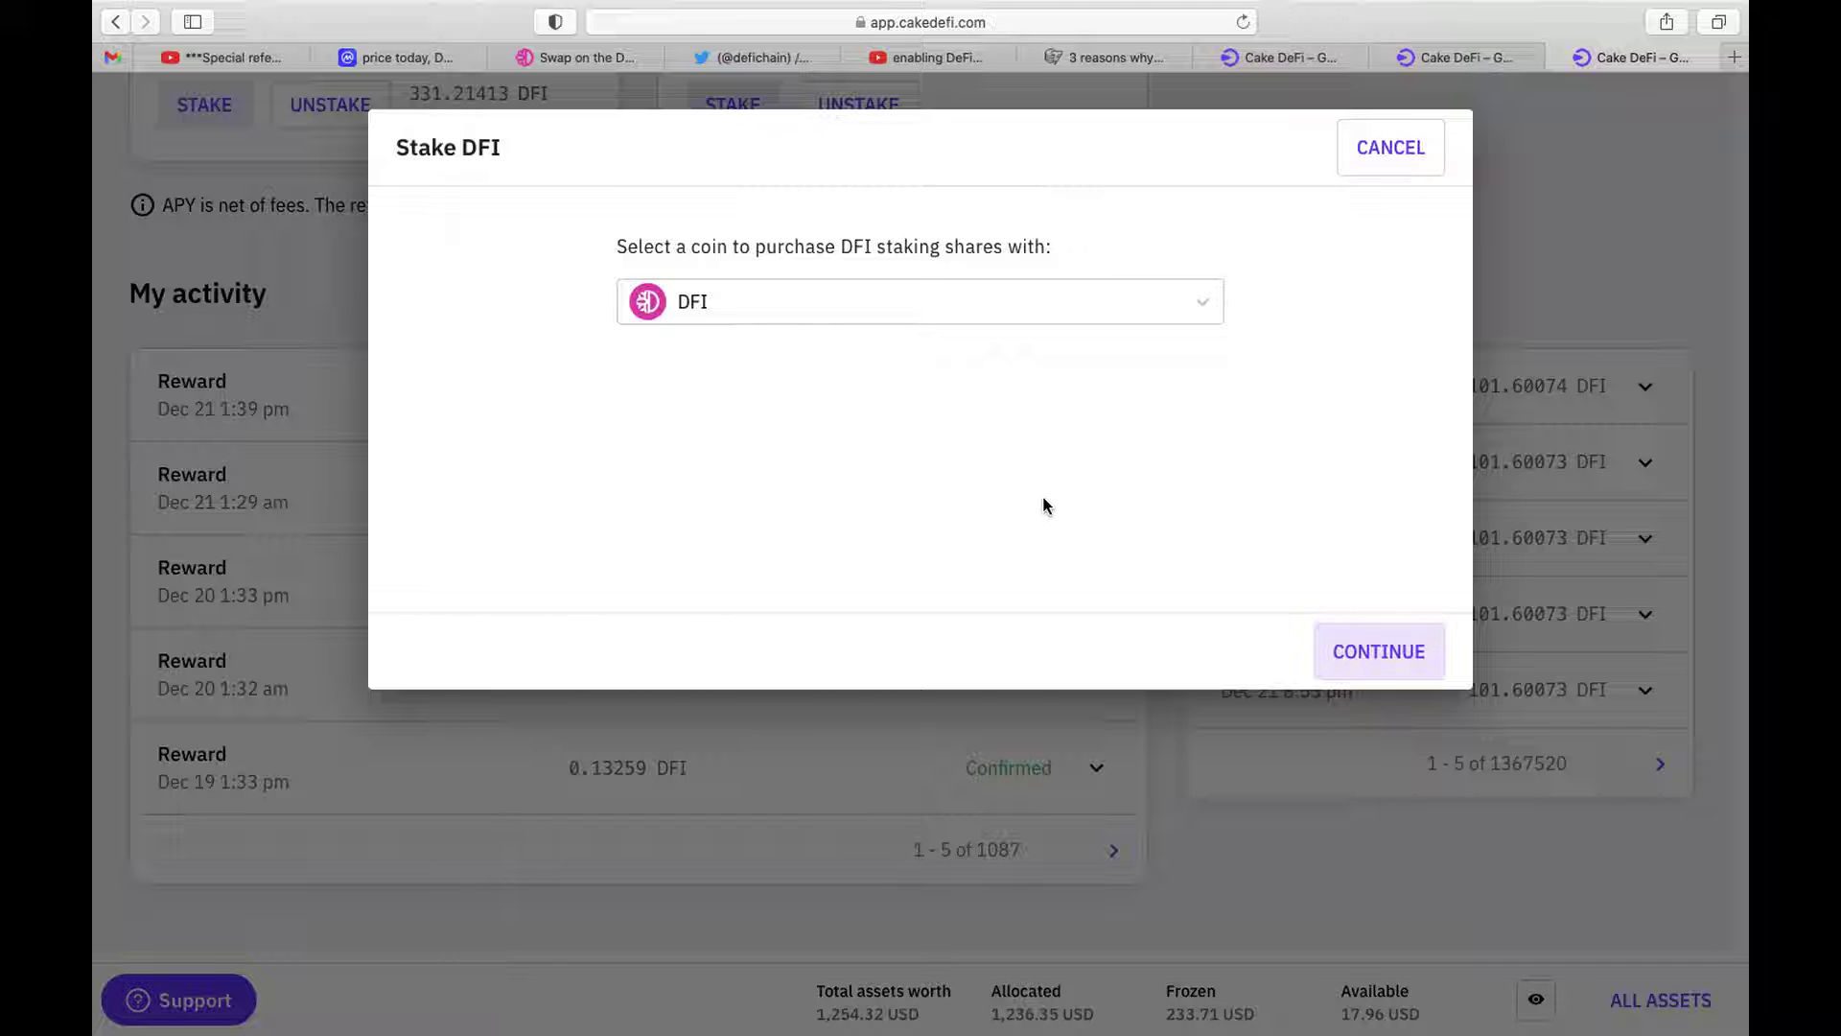
pyautogui.click(1338, 652)
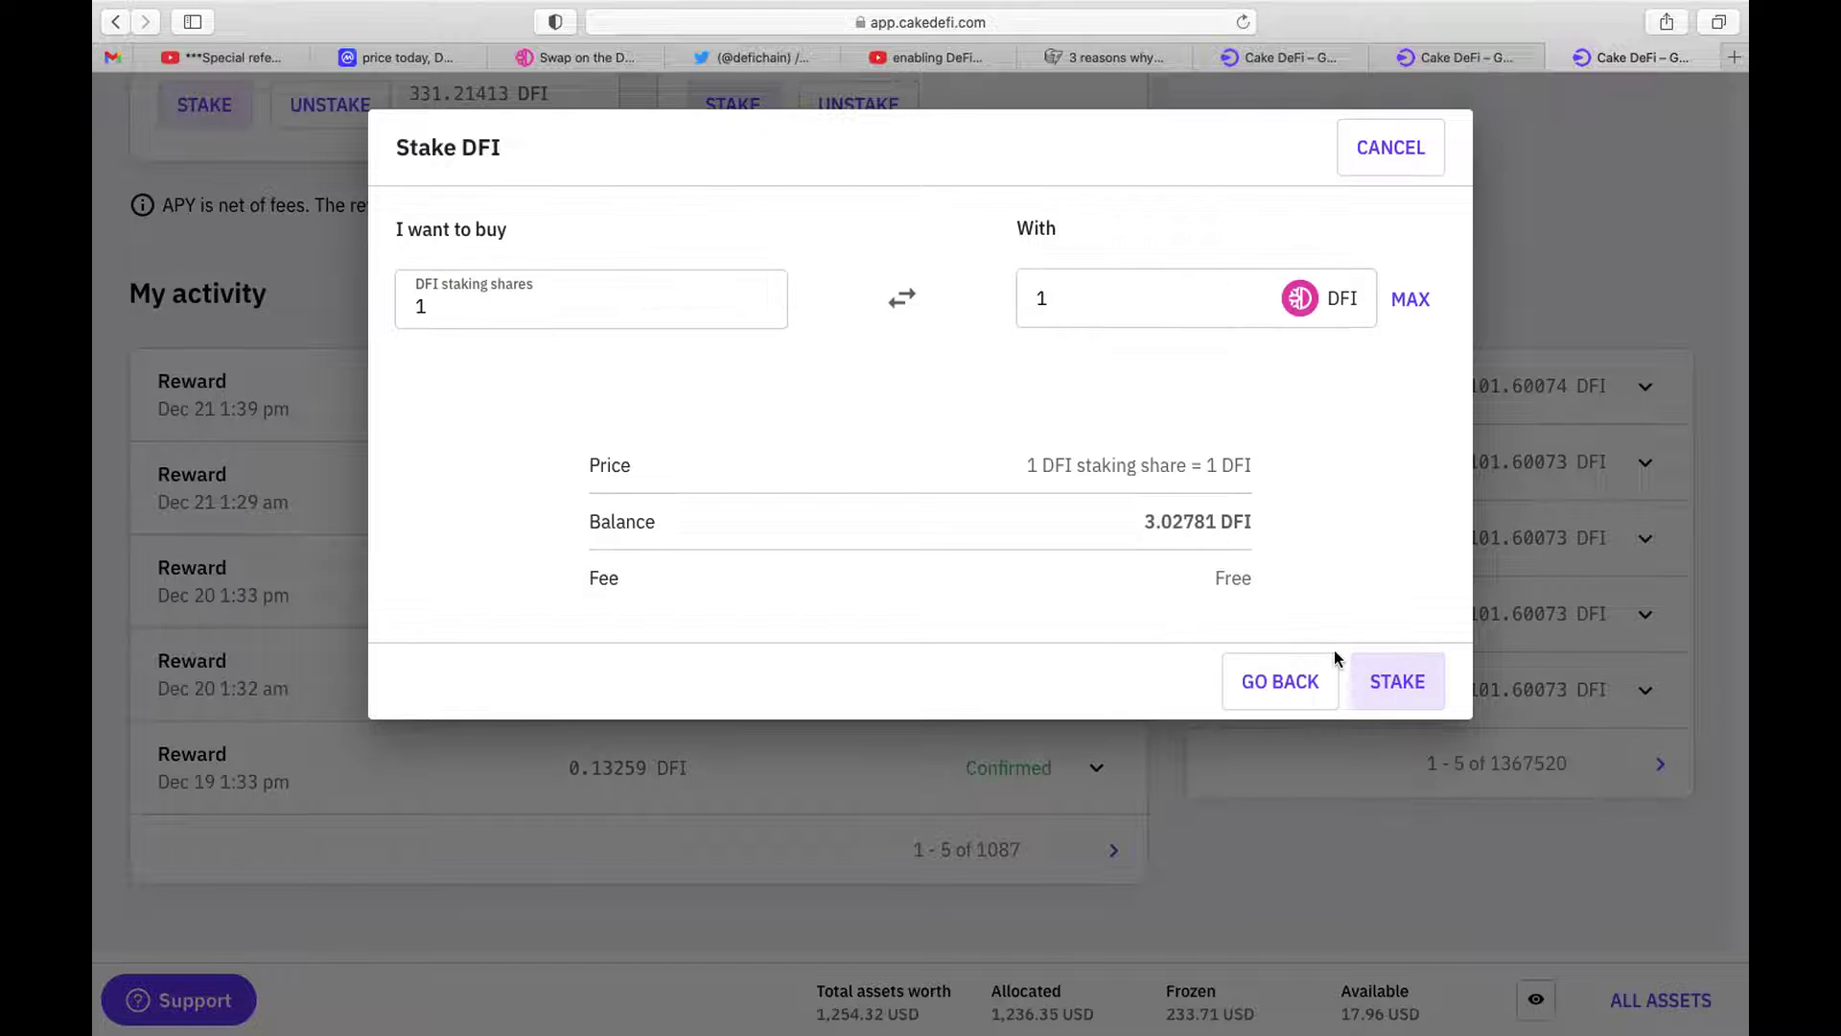
pyautogui.click(1403, 302)
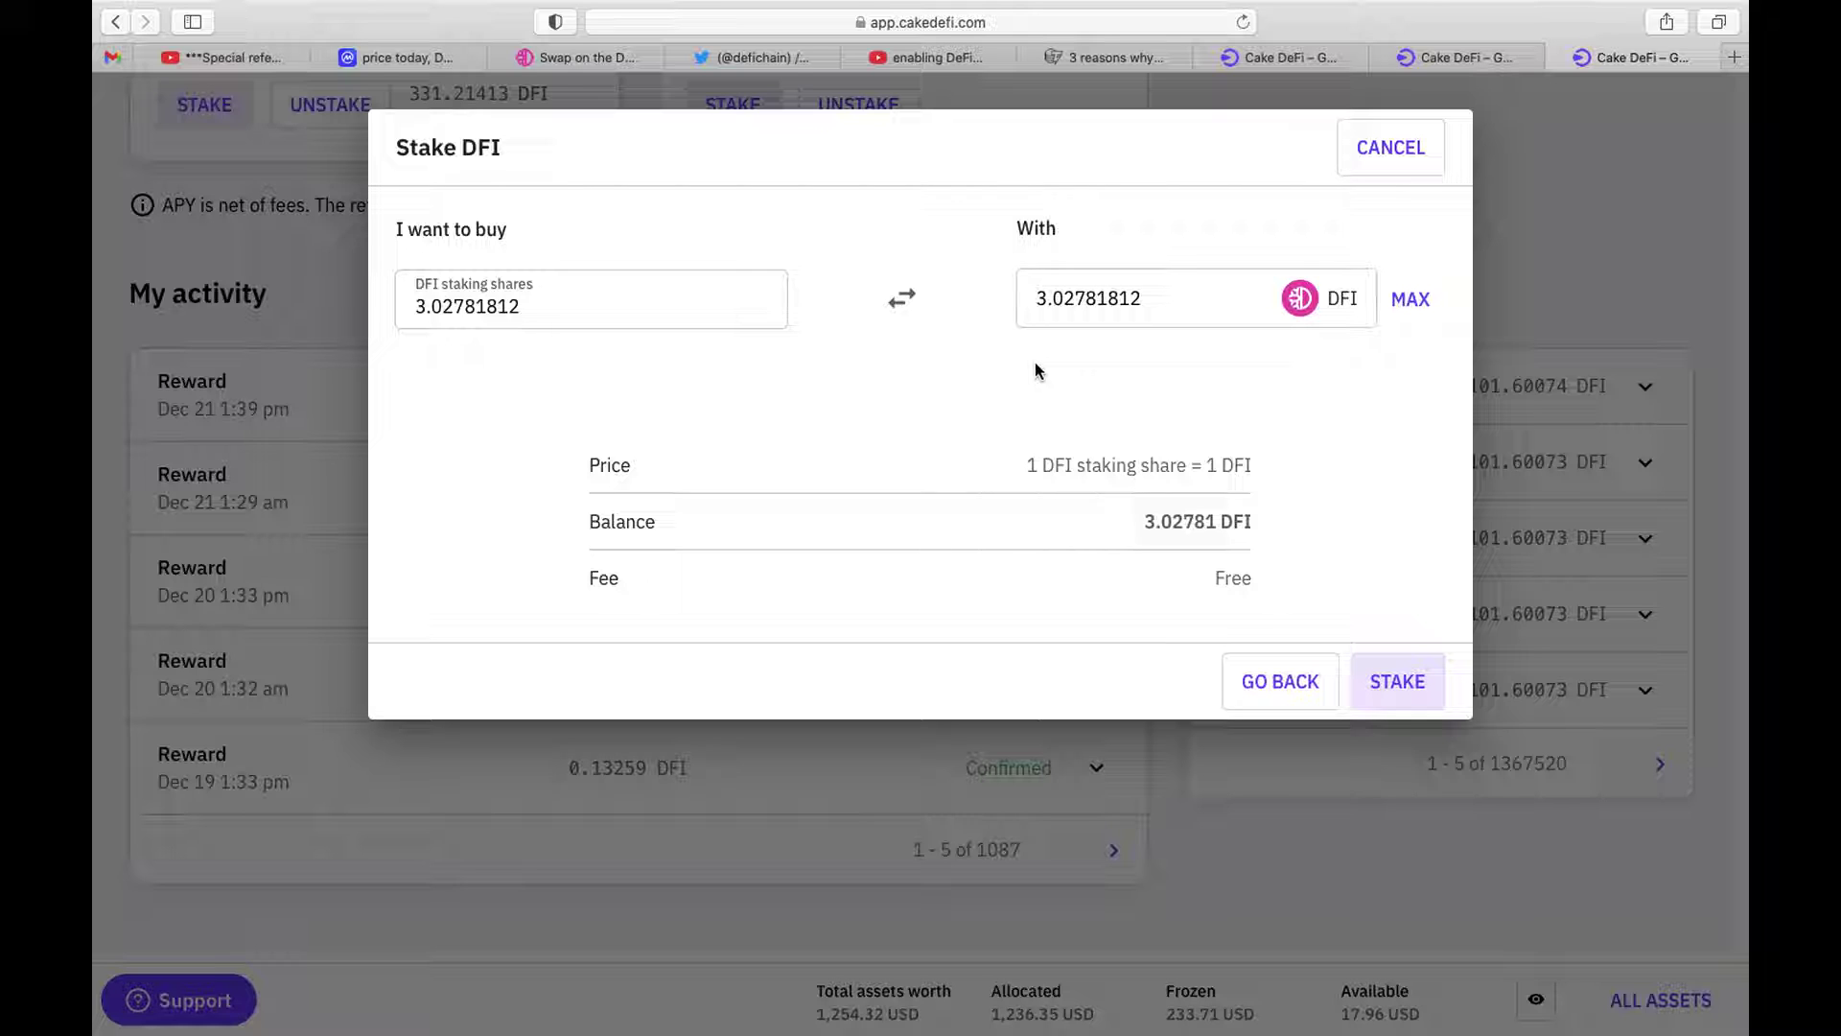
pyautogui.click(1379, 702)
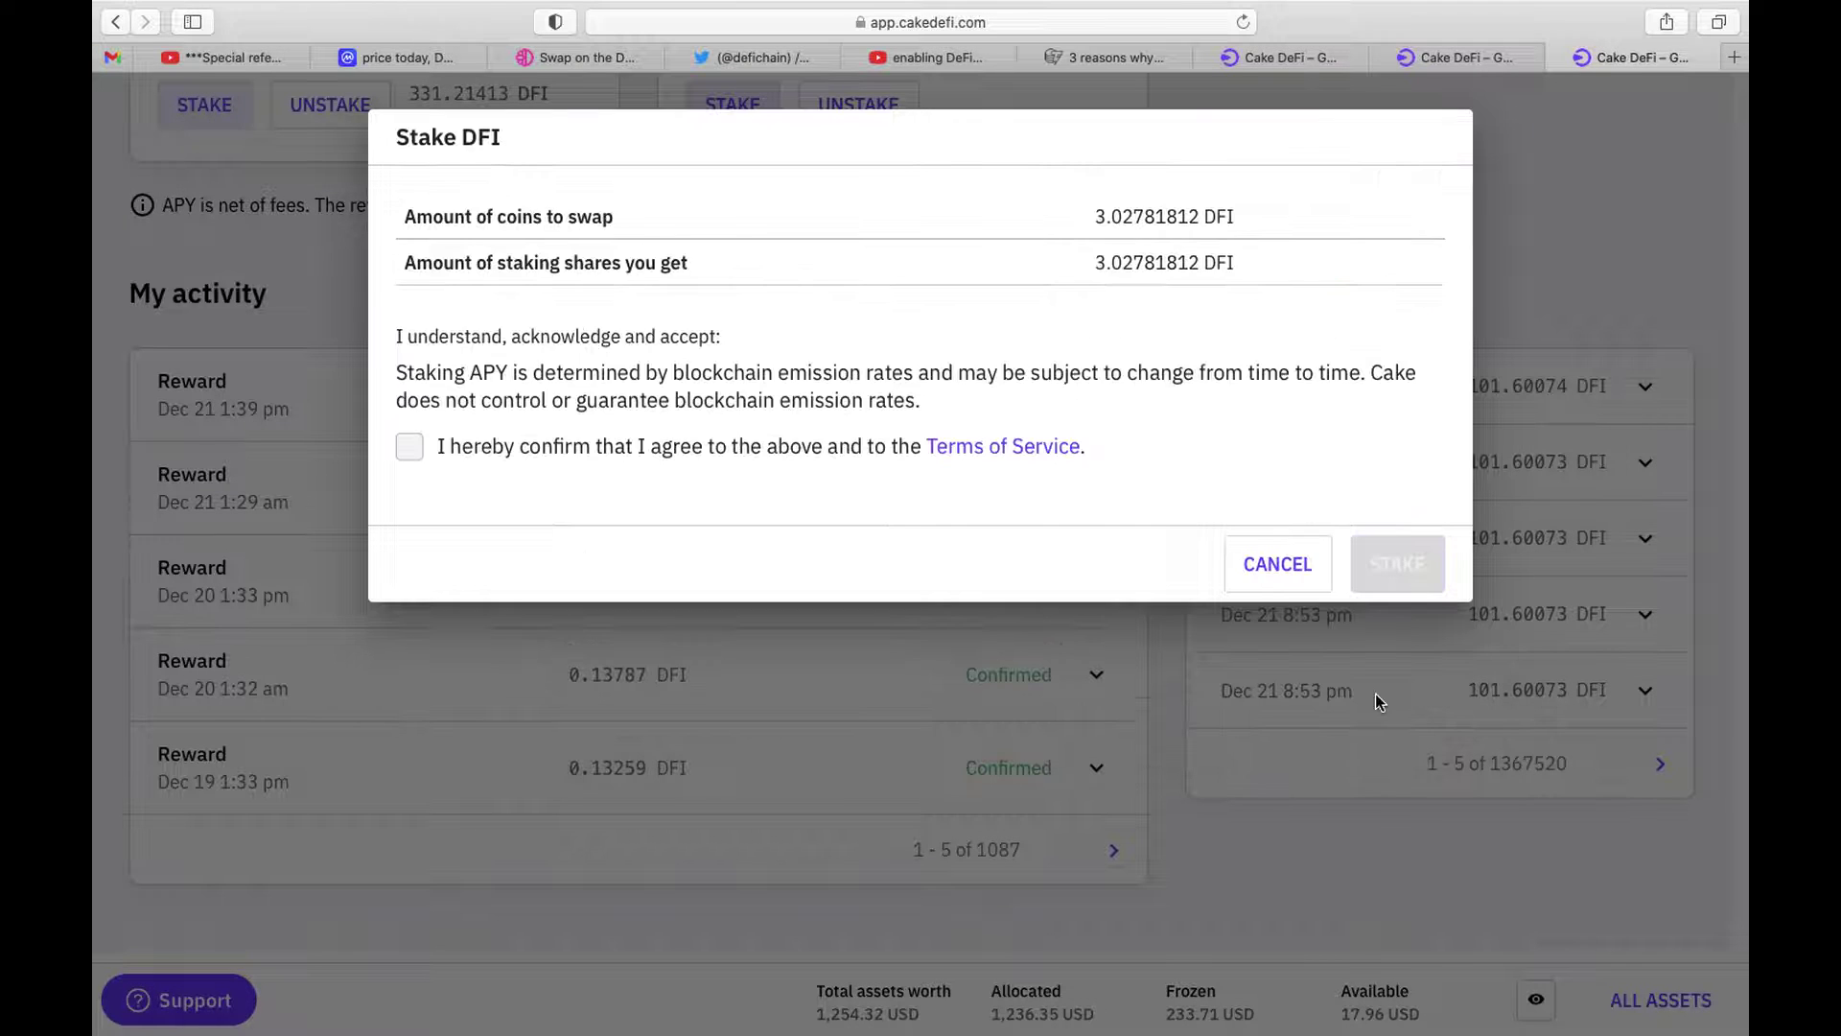
pyautogui.click(413, 449)
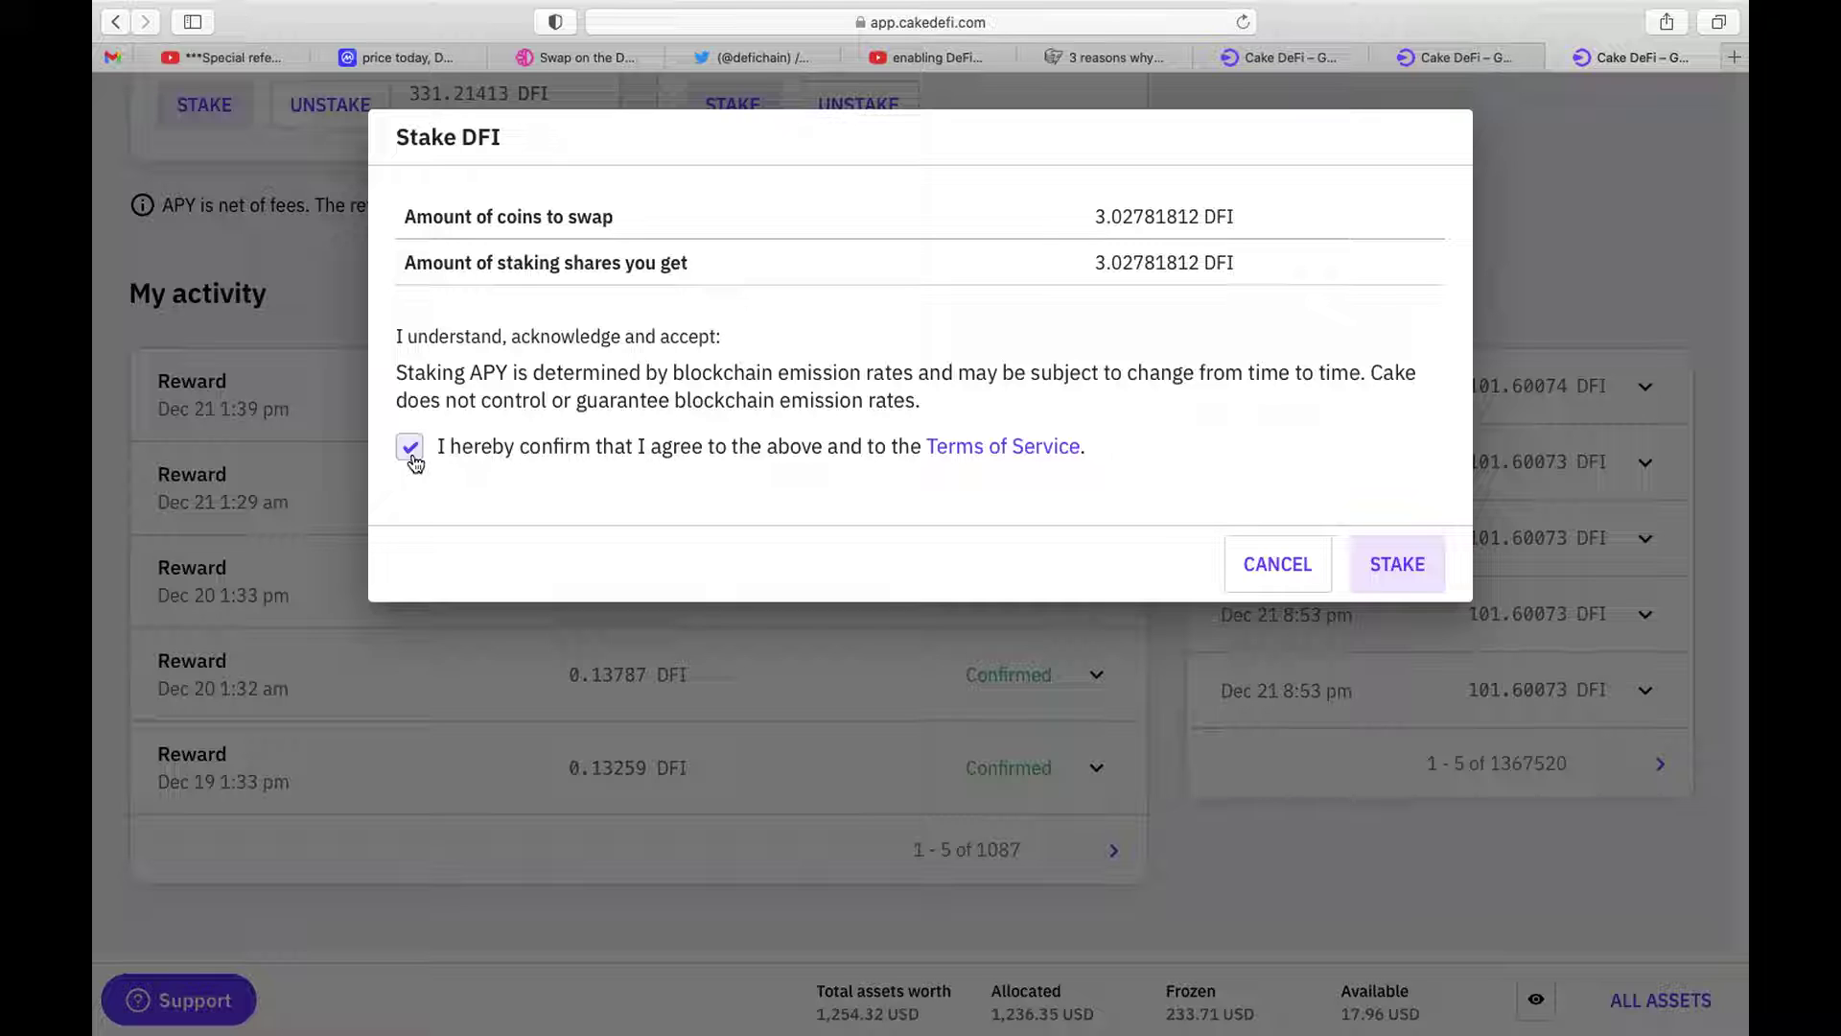
pyautogui.click(1397, 567)
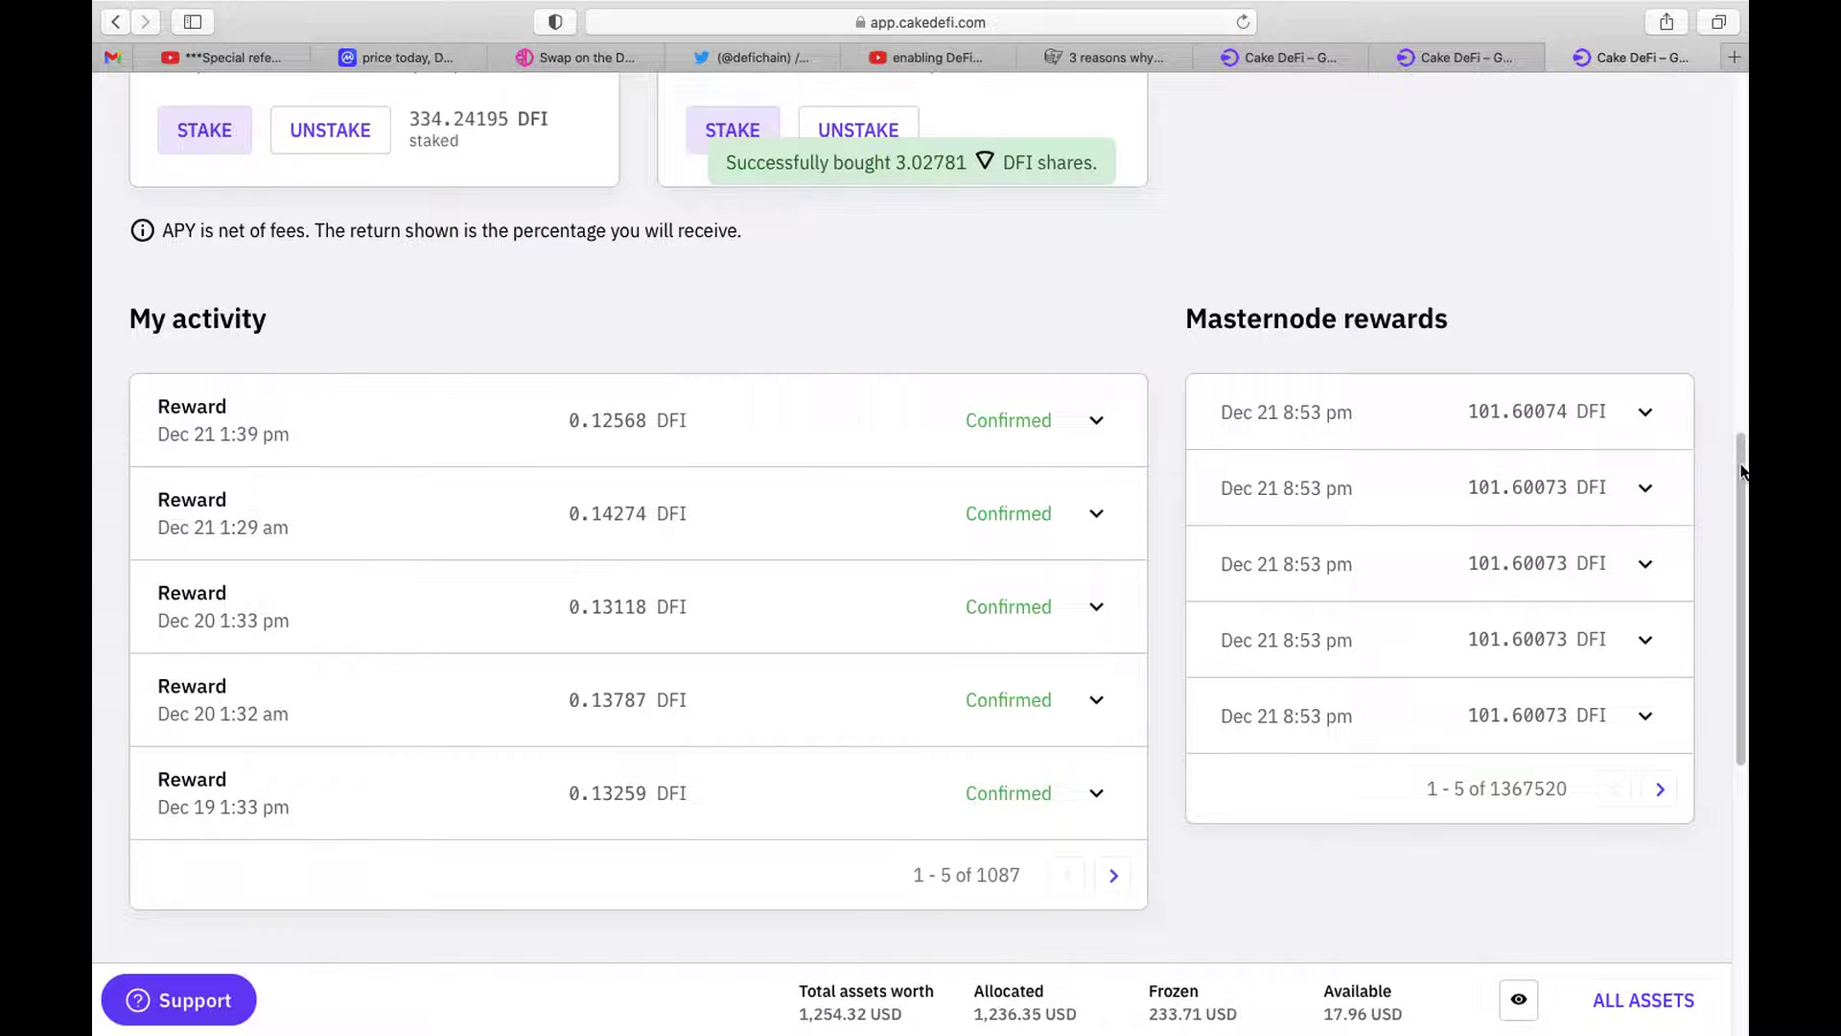
pyautogui.moveTo(1743, 451); pyautogui.dragTo(1707, 65)
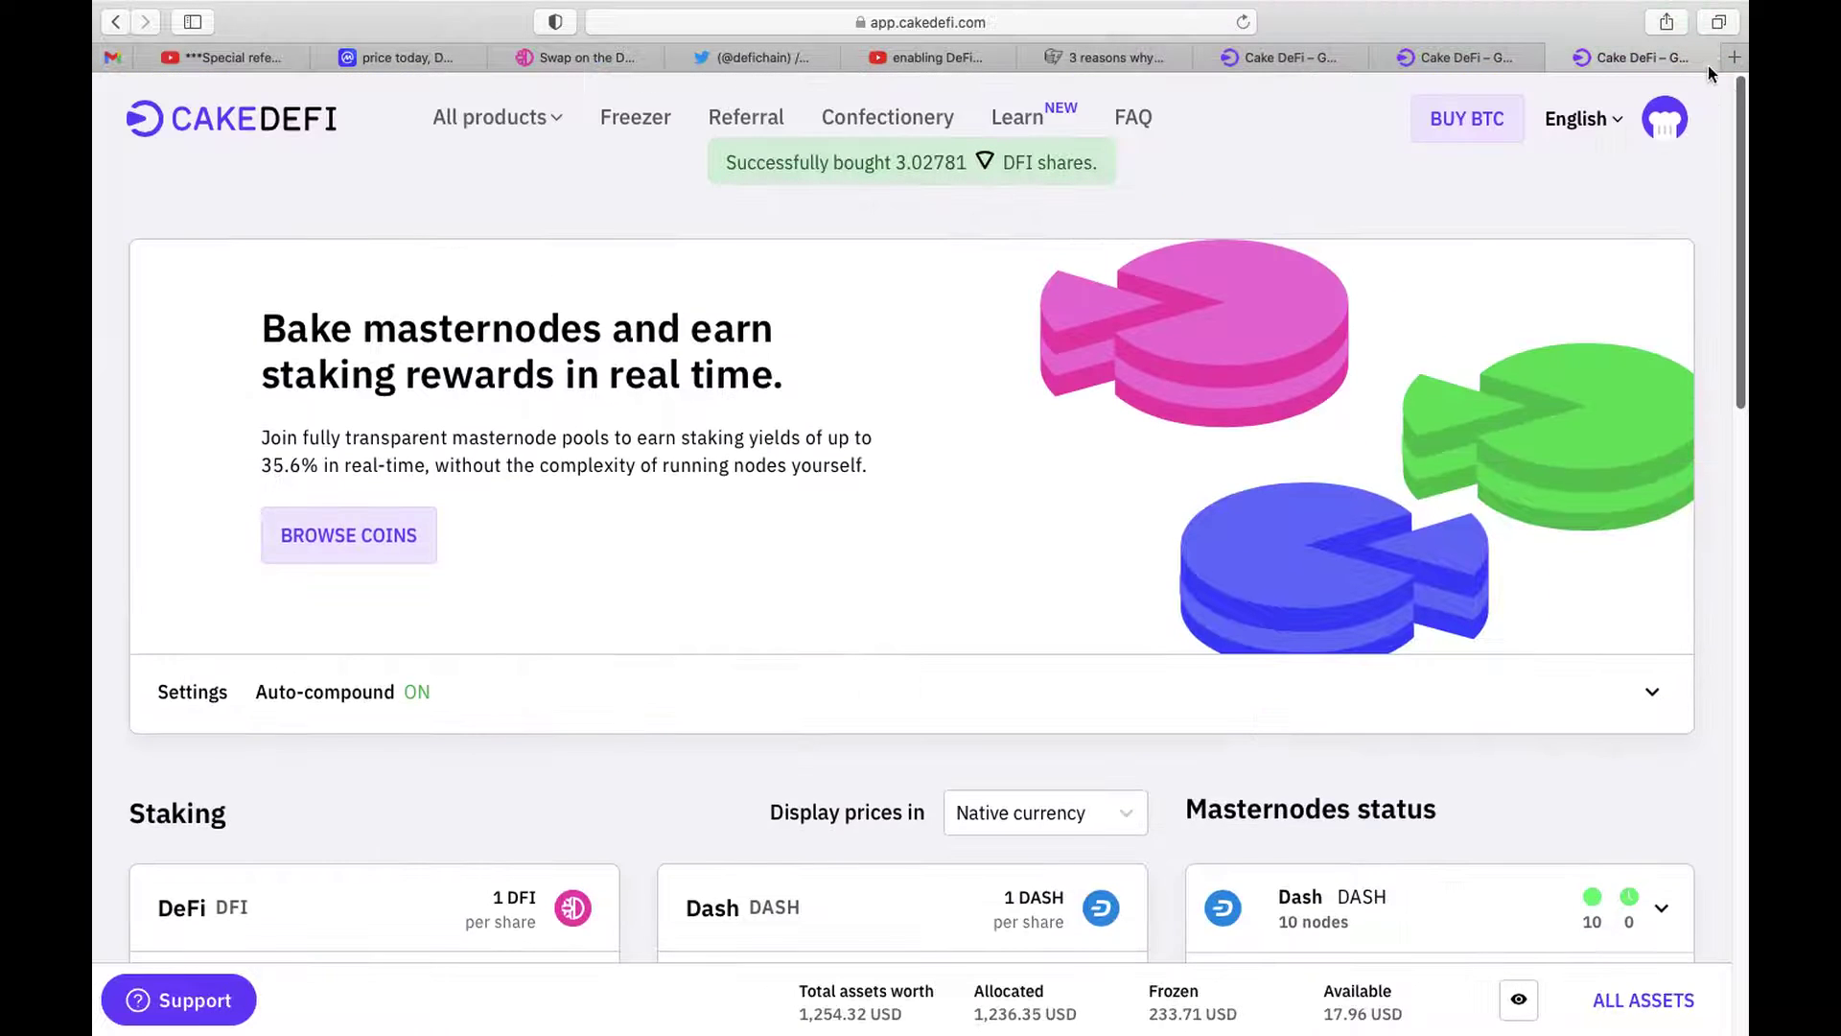
# Go to the Referral page and expand the details of the $30 DFI sign-up and deposit bonus
pyautogui.click(749, 127)
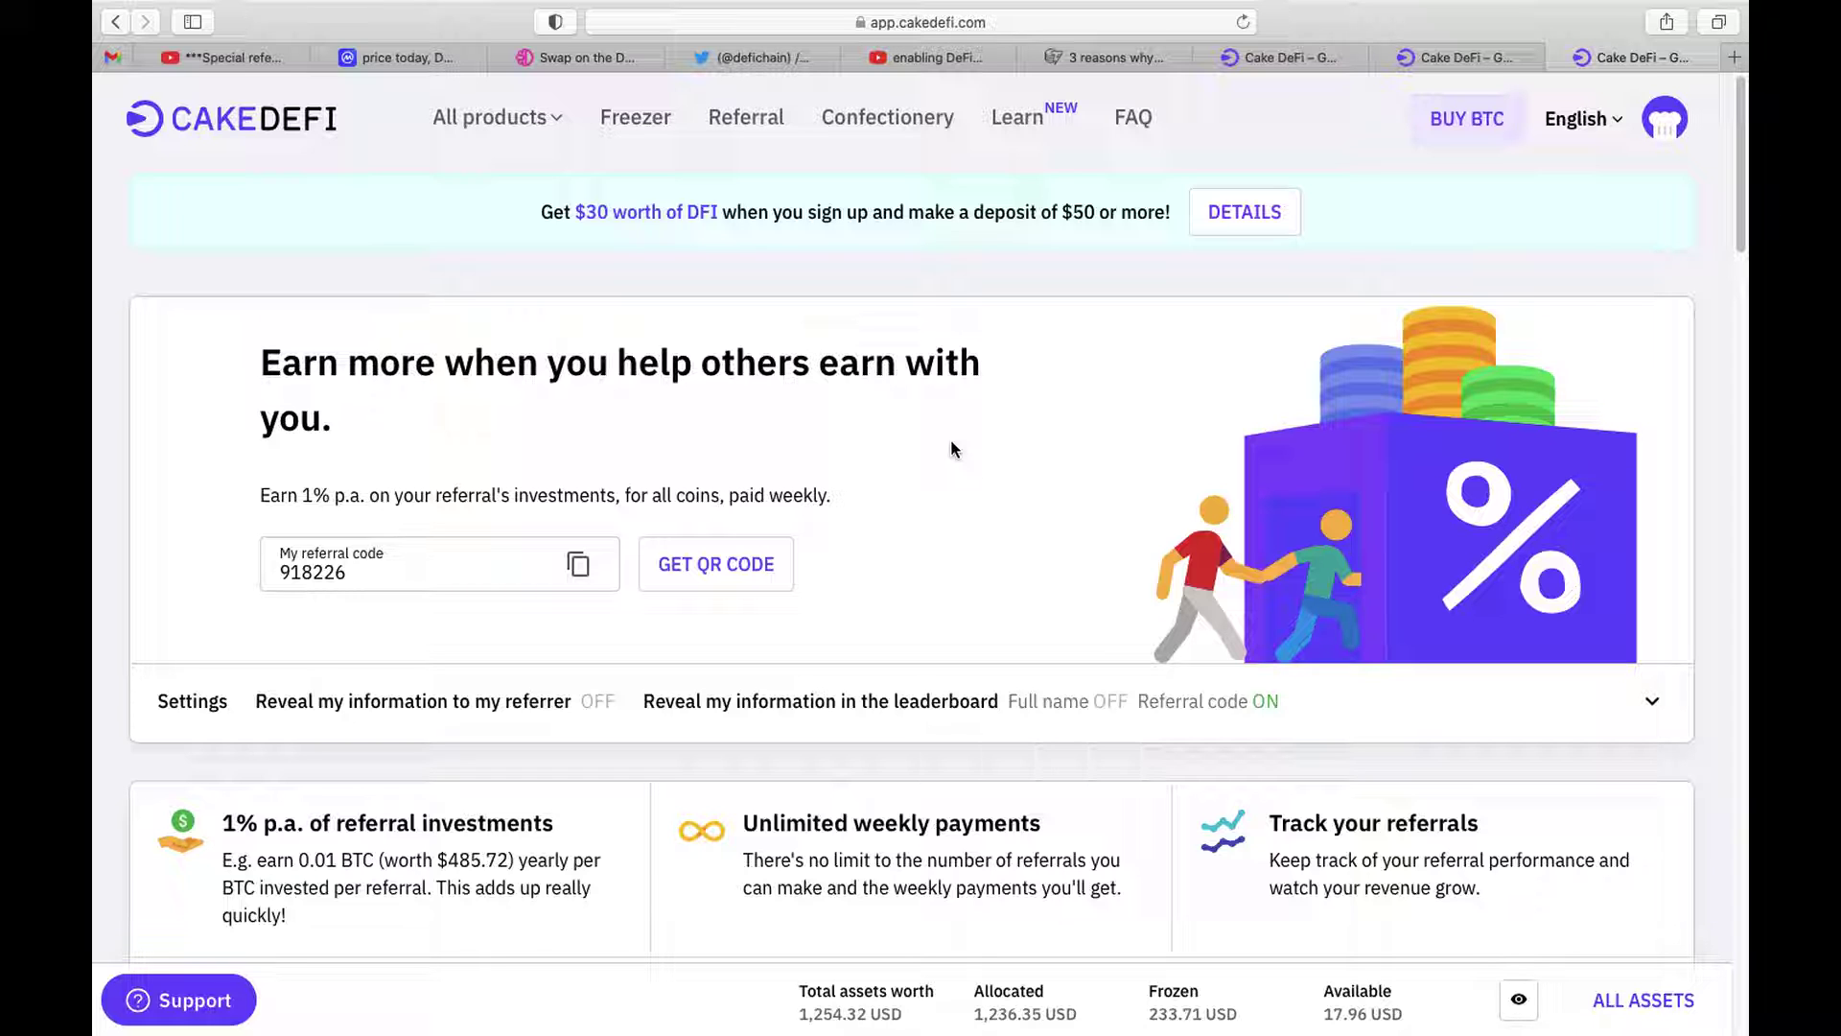
pyautogui.click(1247, 216)
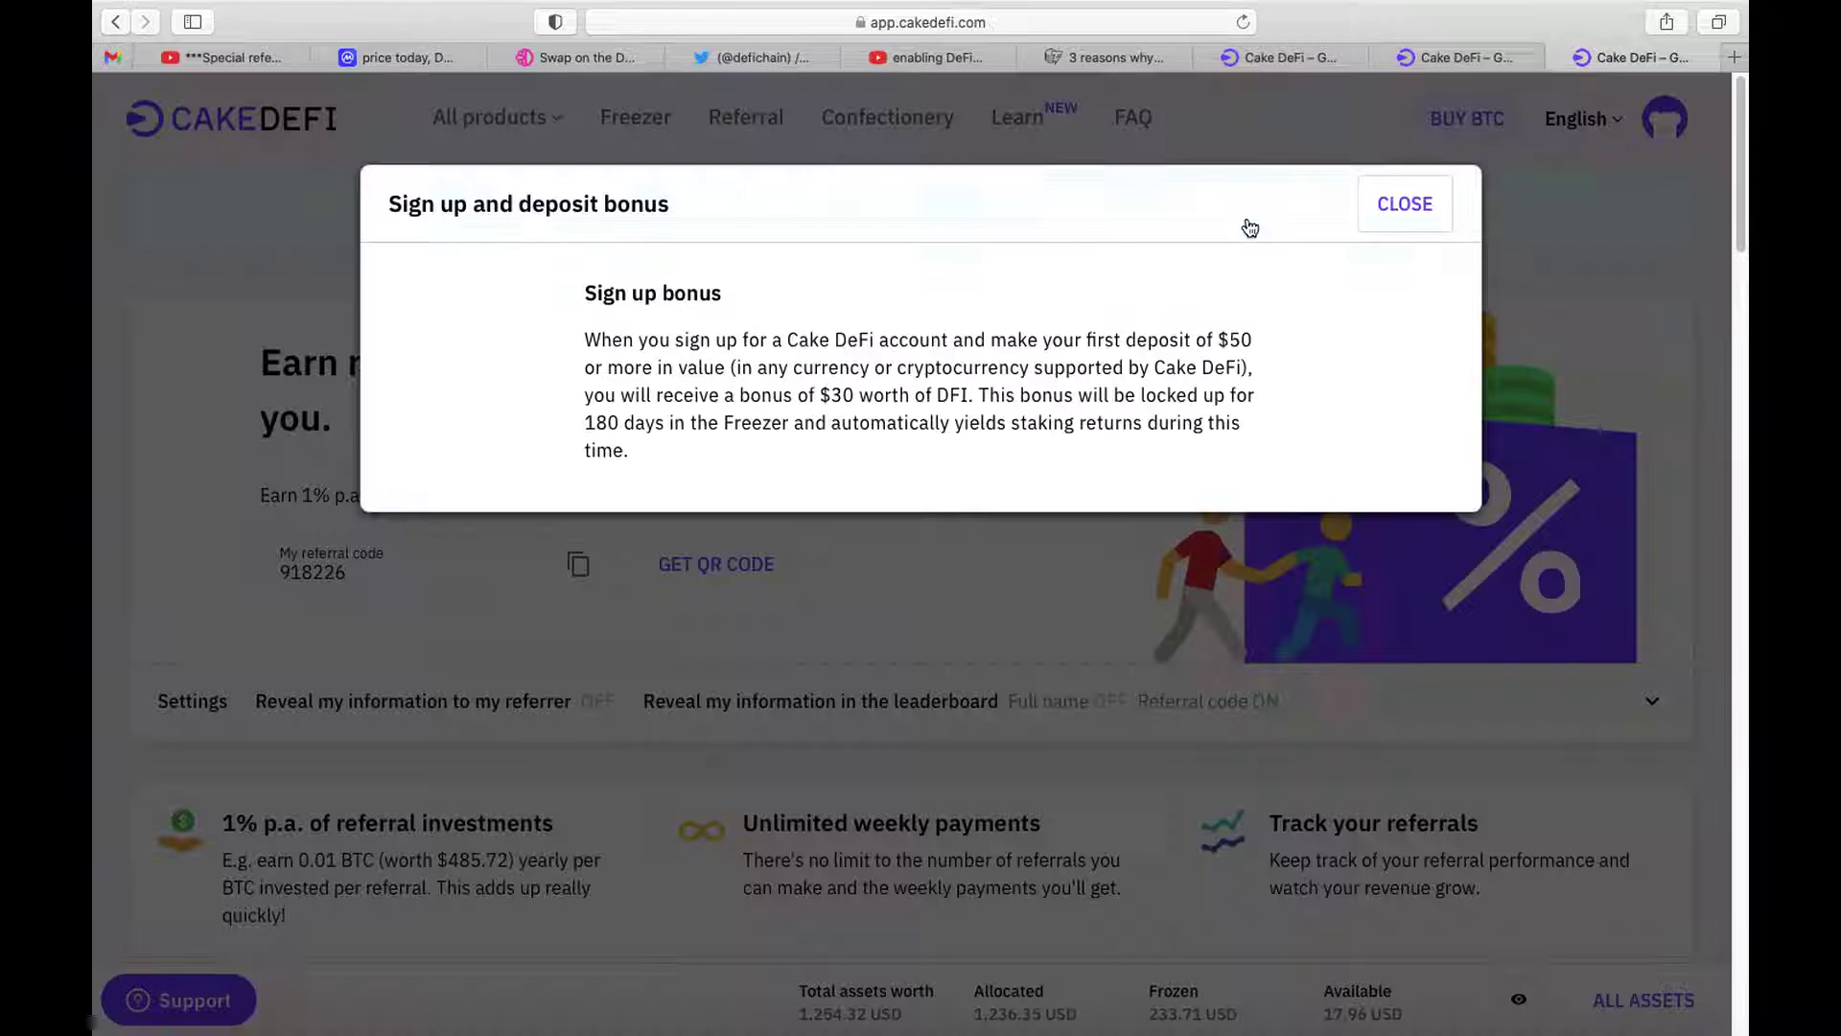